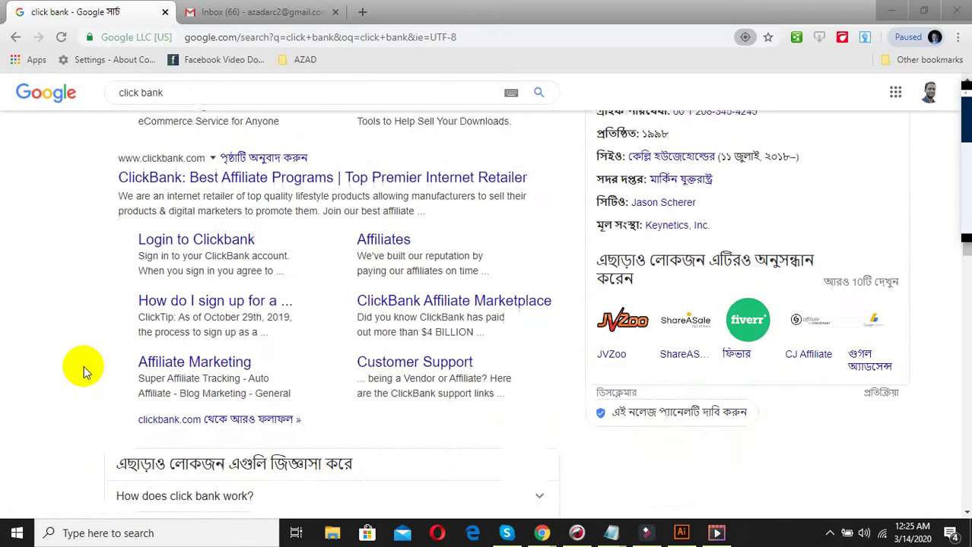
scroll(83, 366, down, 3)
- Open clickbank.com from the search results and browse its homepage
scroll(83, 373, up, 5)
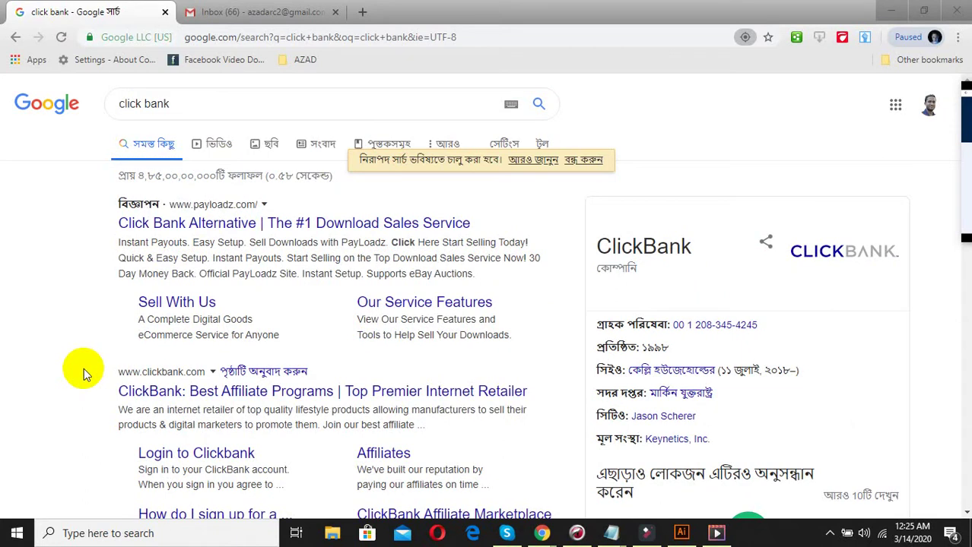
scroll(84, 372, down, 5)
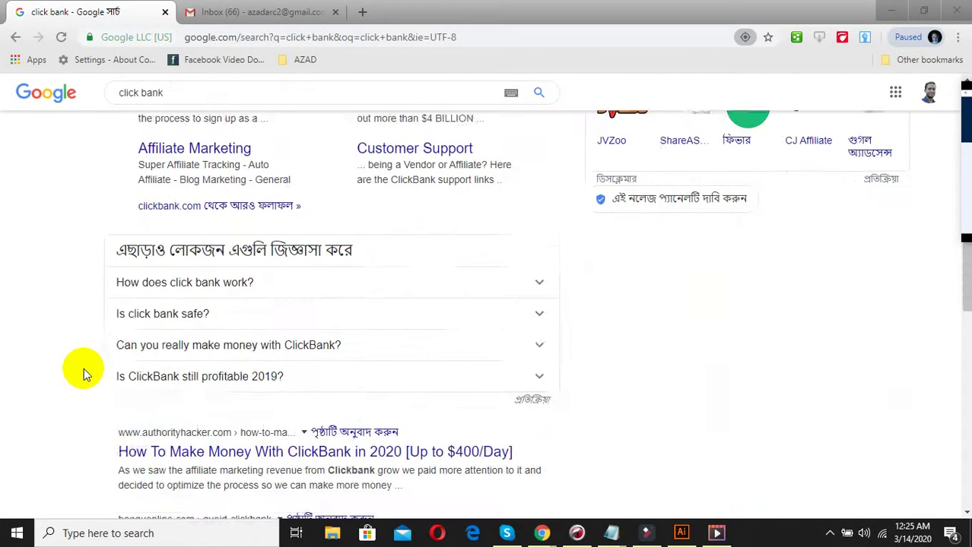
scroll(84, 372, down, 3)
scroll(84, 373, up, 4)
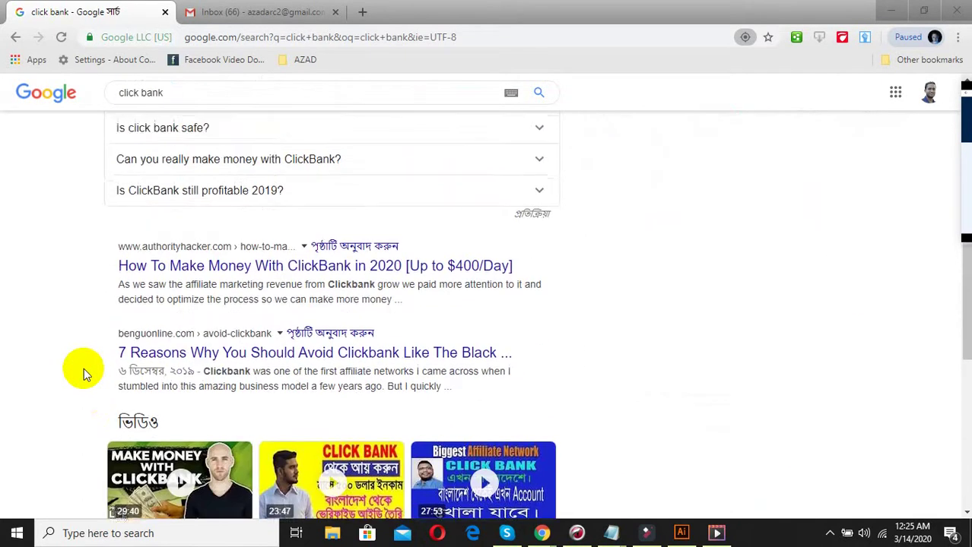
scroll(145, 360, down, 4)
scroll(179, 356, down, 3)
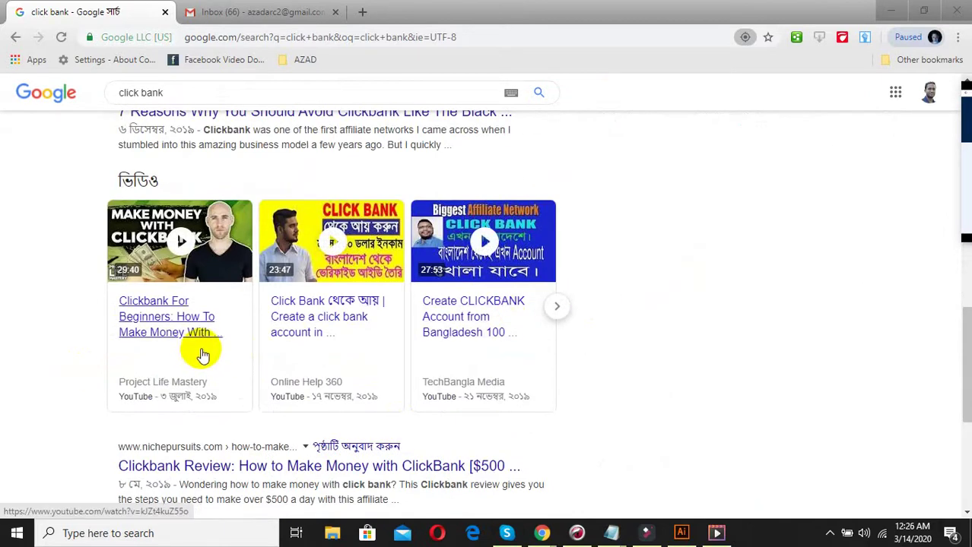
scroll(202, 355, up, 10)
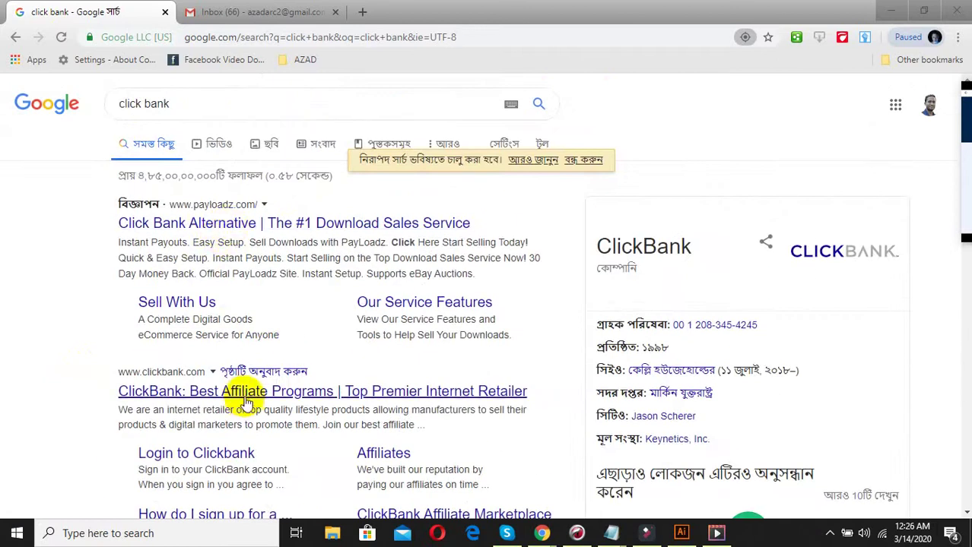
click(245, 393)
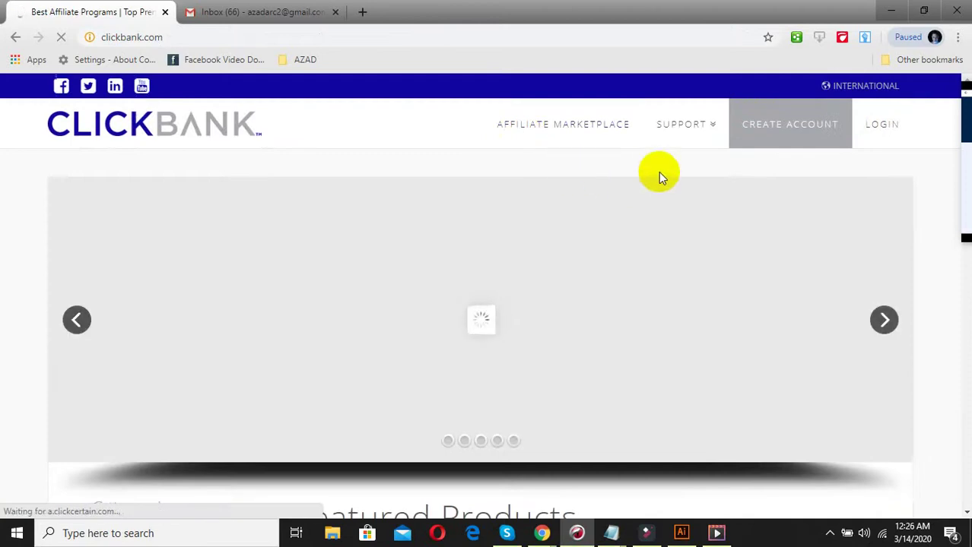
scroll(166, 336, down, 10)
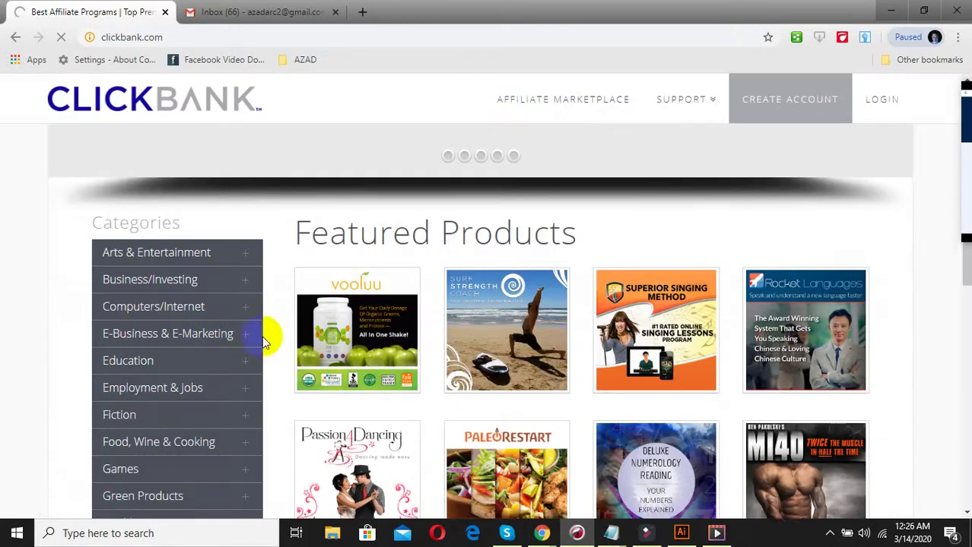
scroll(564, 311, up, 10)
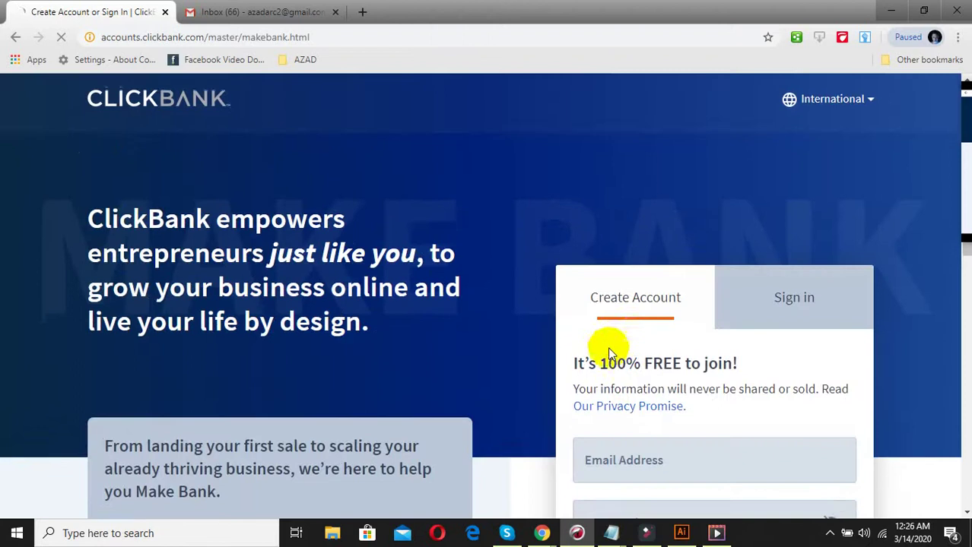
- Scroll through the sign-up form and submit it empty so required fields are flagged
scroll(608, 354, down, 2)
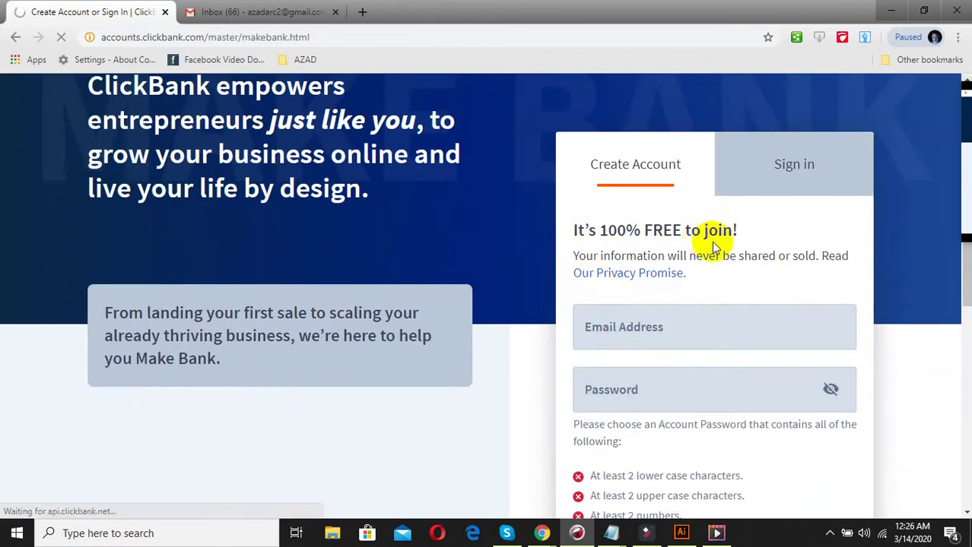
scroll(715, 256, down, 3)
scroll(707, 367, down, 3)
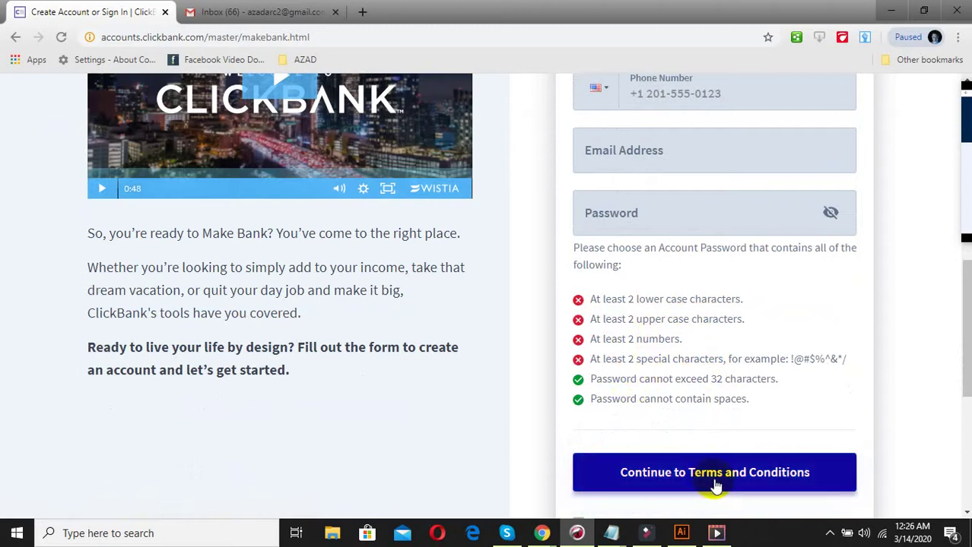
click(829, 533)
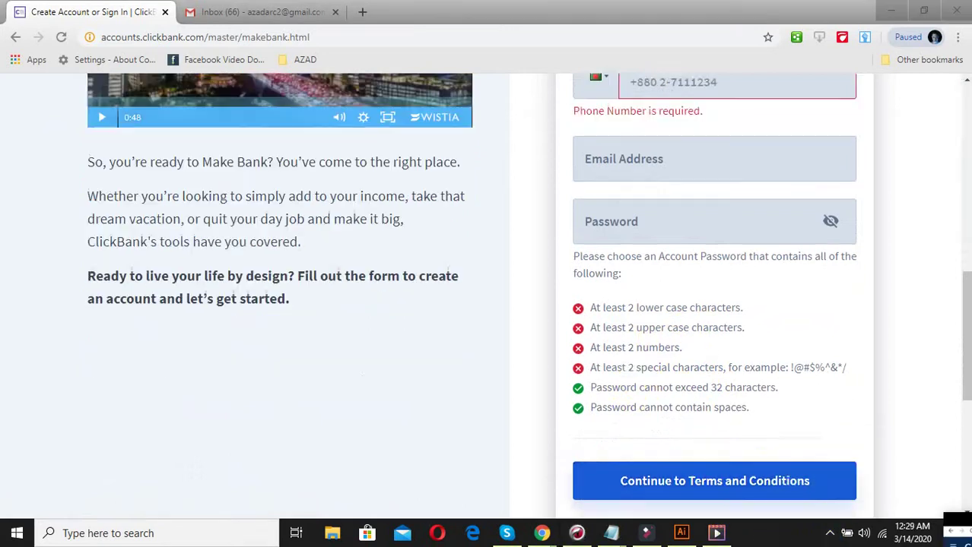
scroll(681, 226, up, 7)
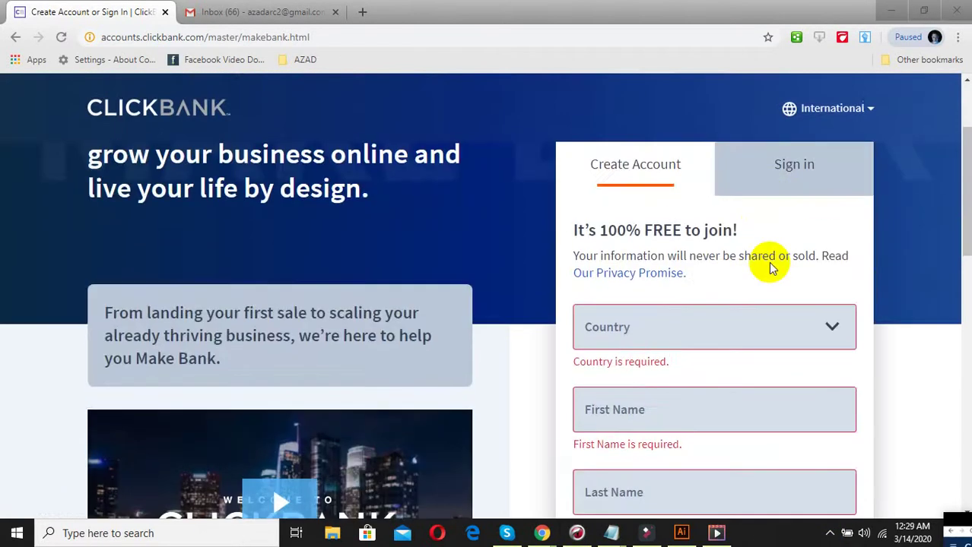
- Set the sign-up form's Country to Bangladesh
scroll(676, 327, up, 2)
scroll(620, 317, down, 3)
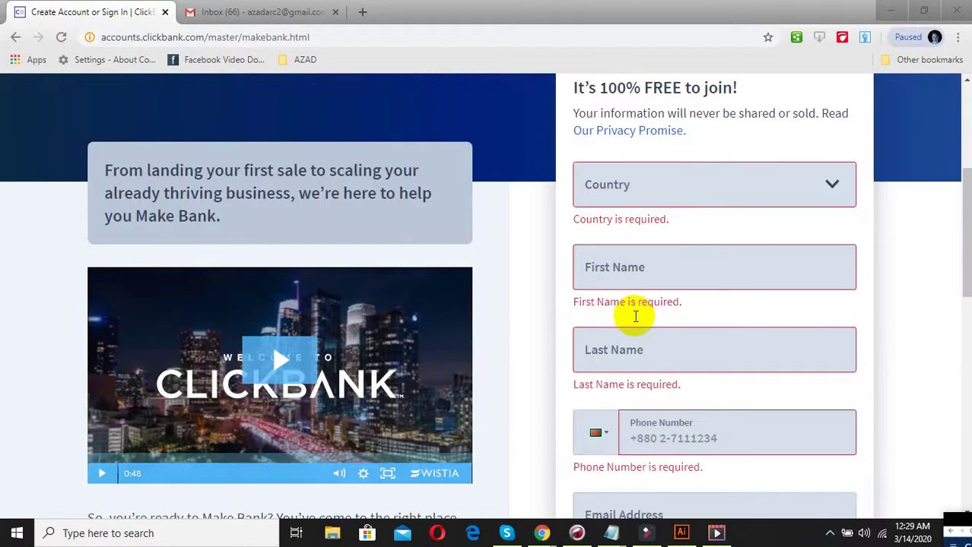
click(639, 187)
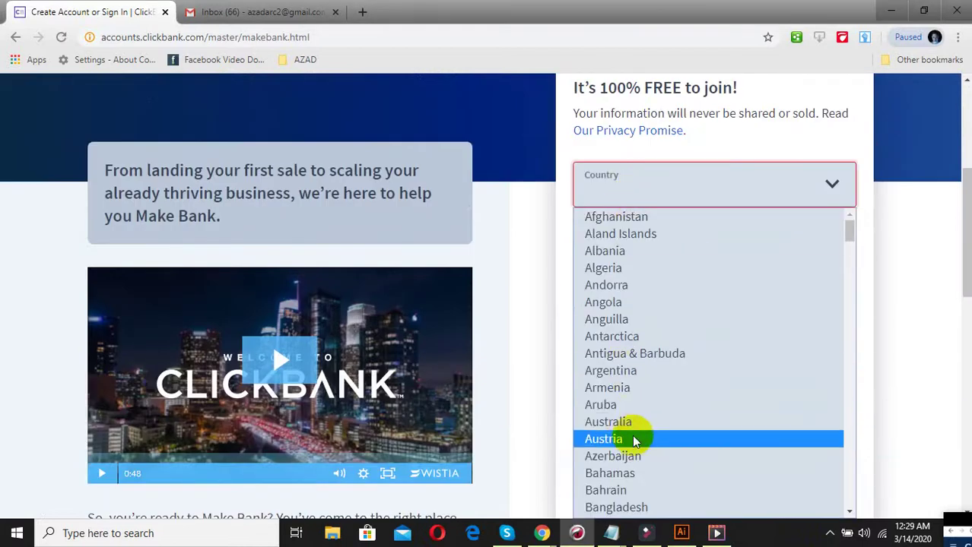
click(642, 507)
- Enter the user's first name and last name in their fields
click(647, 255)
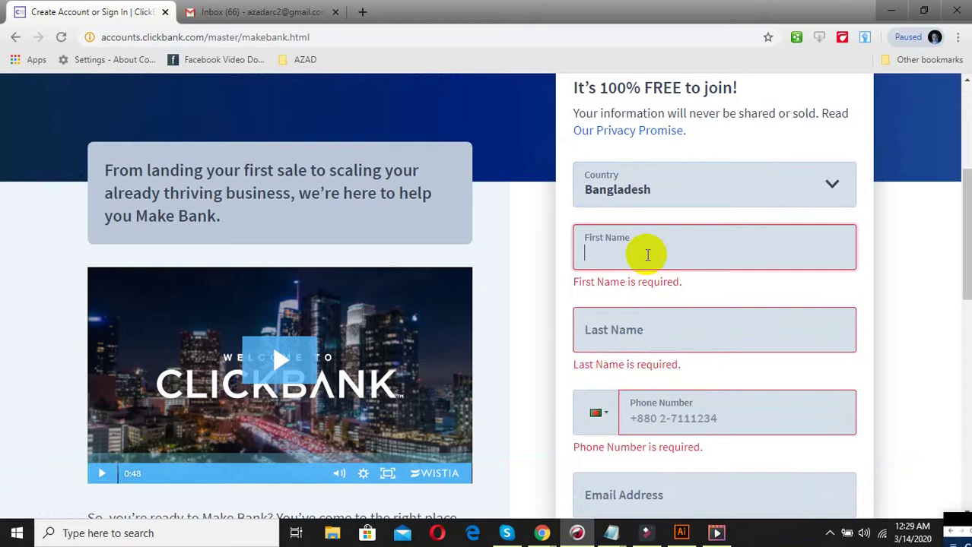
text(freelancer)
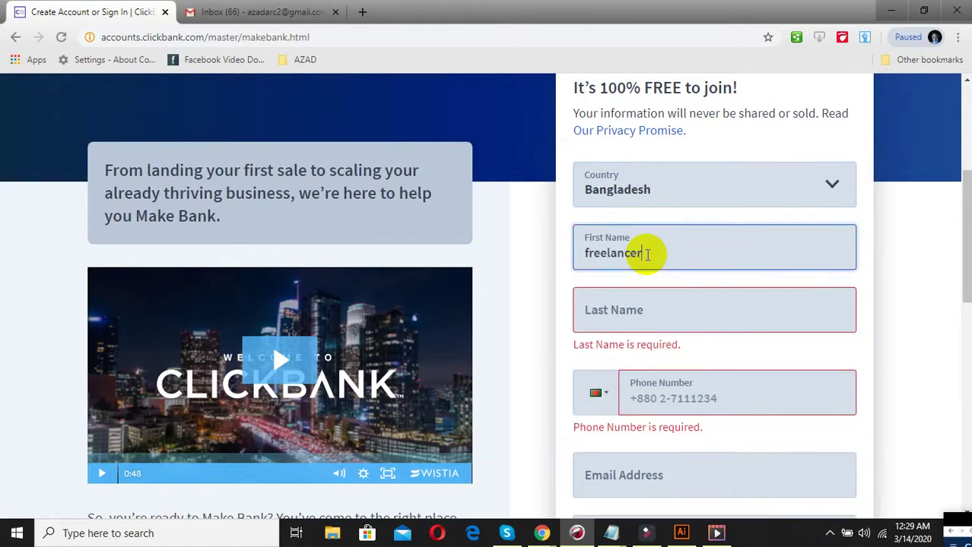
click(655, 317)
text(azad)
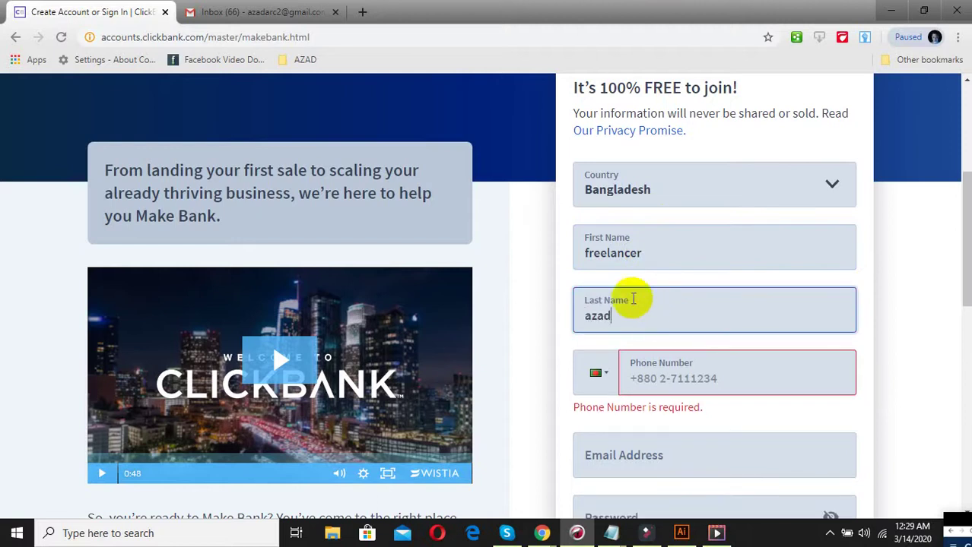
click(686, 387)
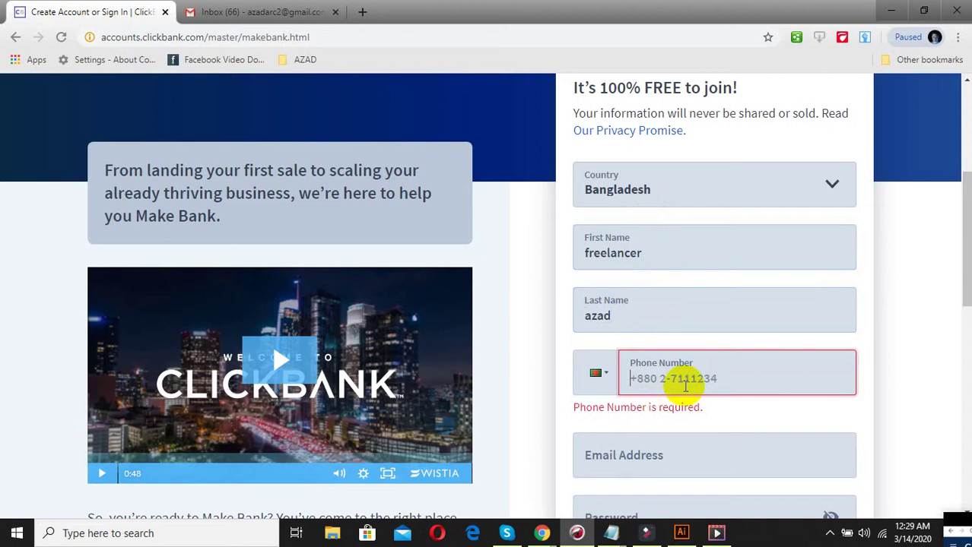
- Pick Bangladesh +880 from the phone country-code list
click(590, 374)
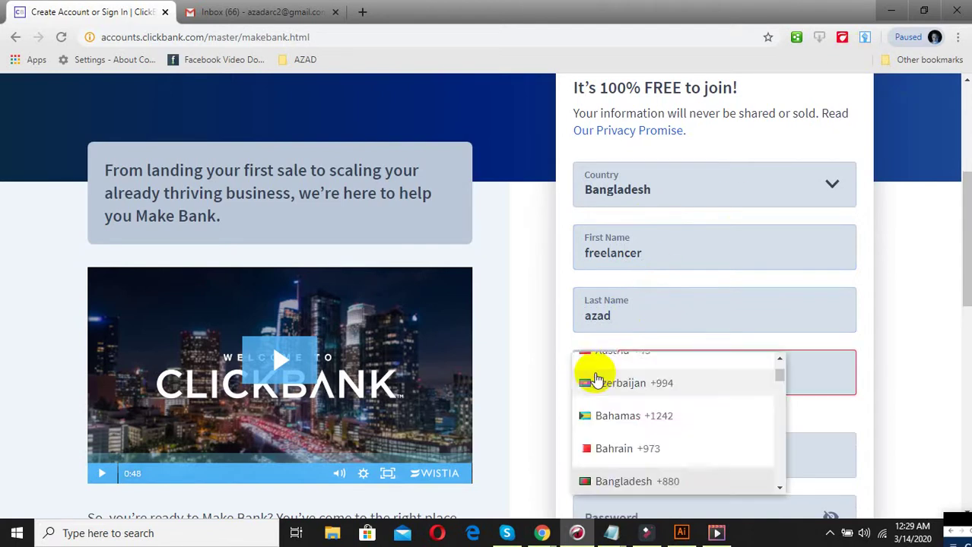
scroll(613, 422, up, 10)
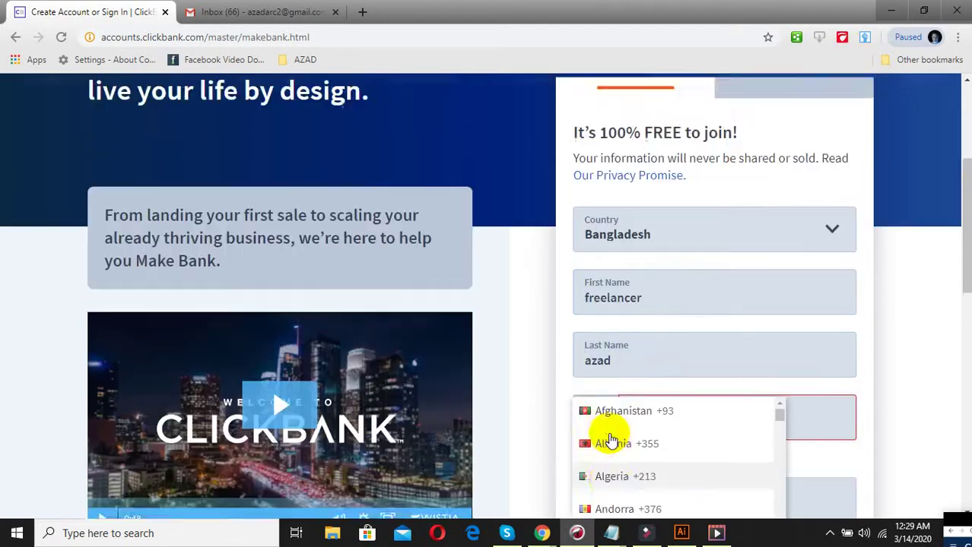
scroll(557, 380, down, 8)
scroll(603, 234, up, 2)
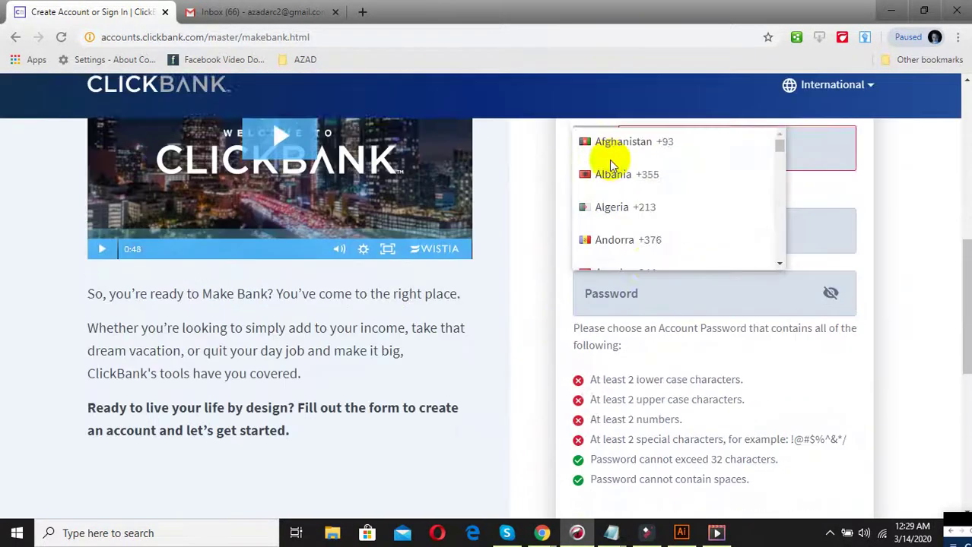
scroll(623, 190, down, 1)
scroll(634, 220, down, 7)
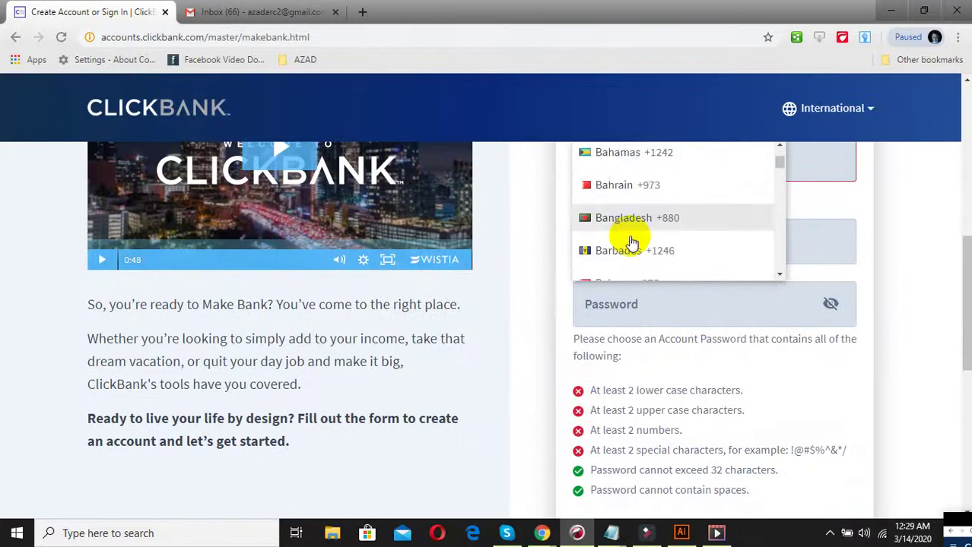
scroll(631, 237, up, 2)
click(625, 217)
scroll(626, 243, up, 3)
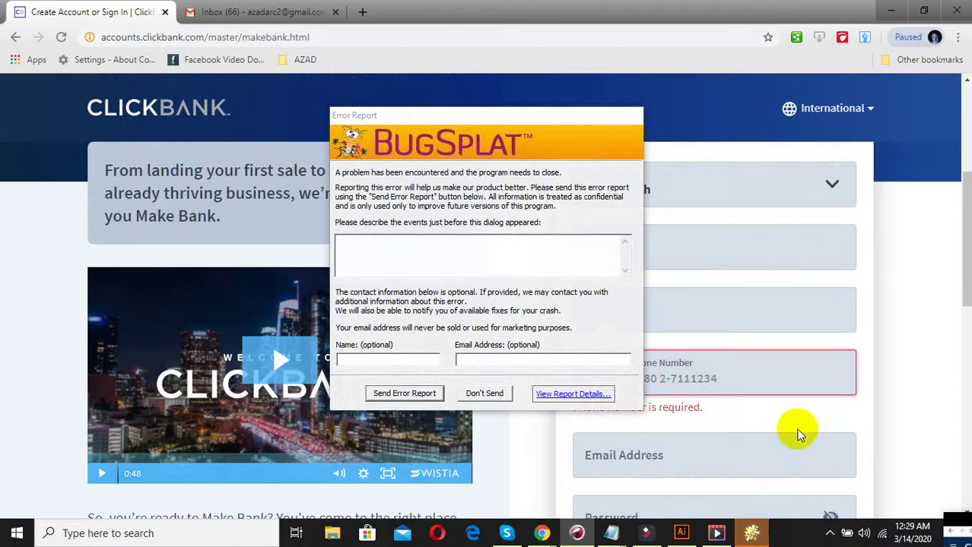
- Dismiss the BugSplat crash report without sending, then type the phone number
click(475, 393)
click(650, 380)
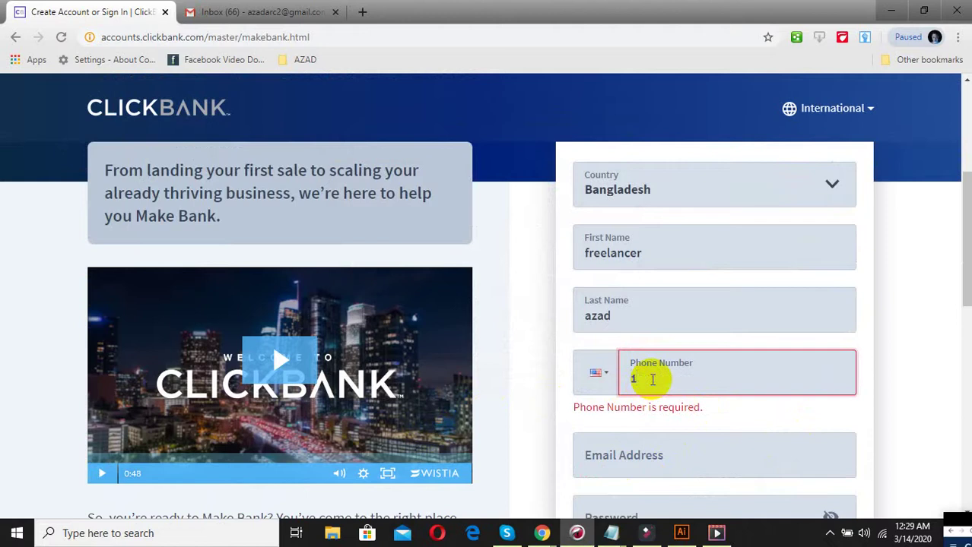
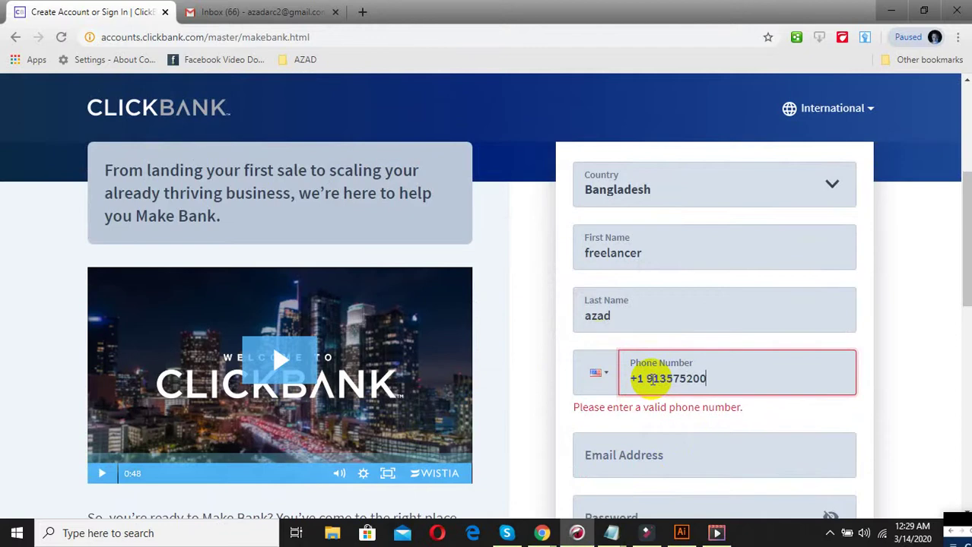
right_click(652, 380)
click(641, 383)
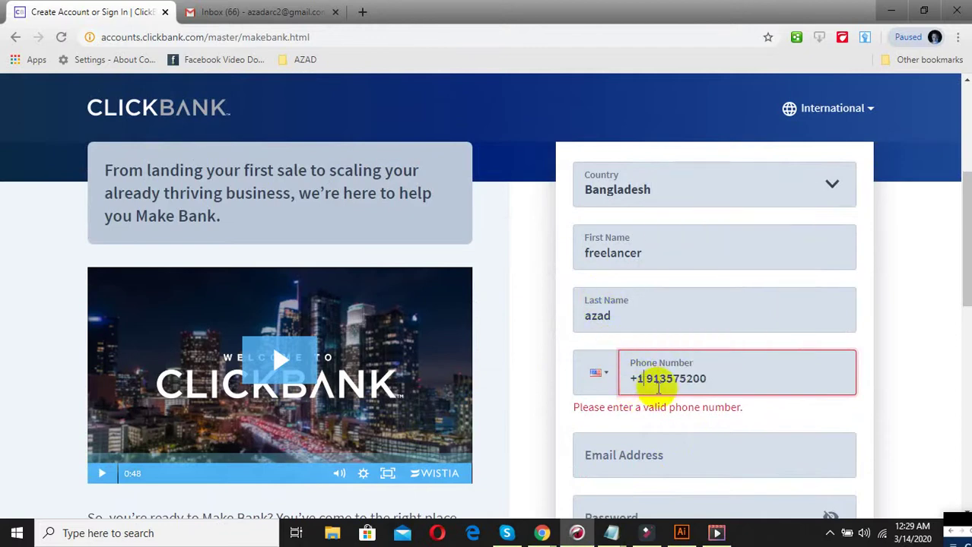
drag(722, 381, 637, 385)
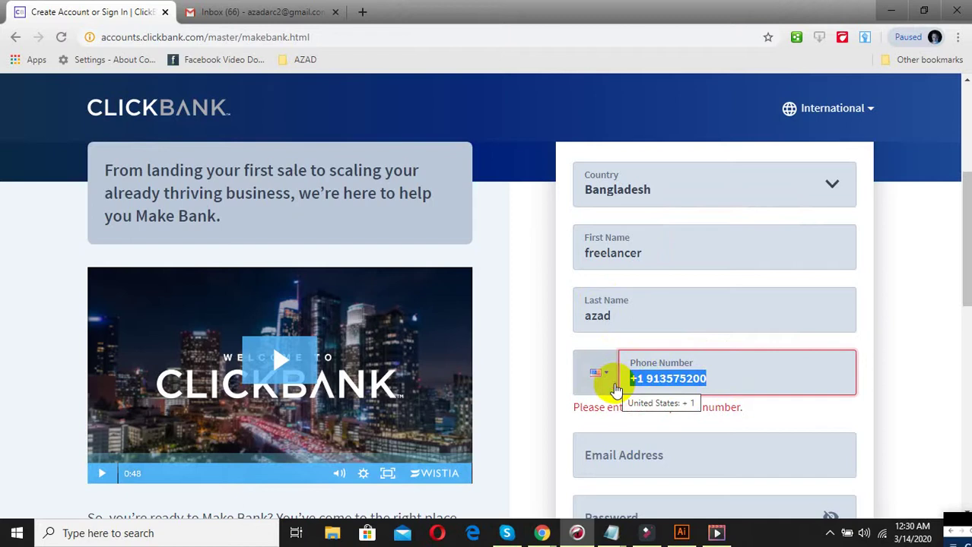
- Choose Bangladesh as the phone country code and delete the existing phone number
click(599, 373)
scroll(616, 441, up, 2)
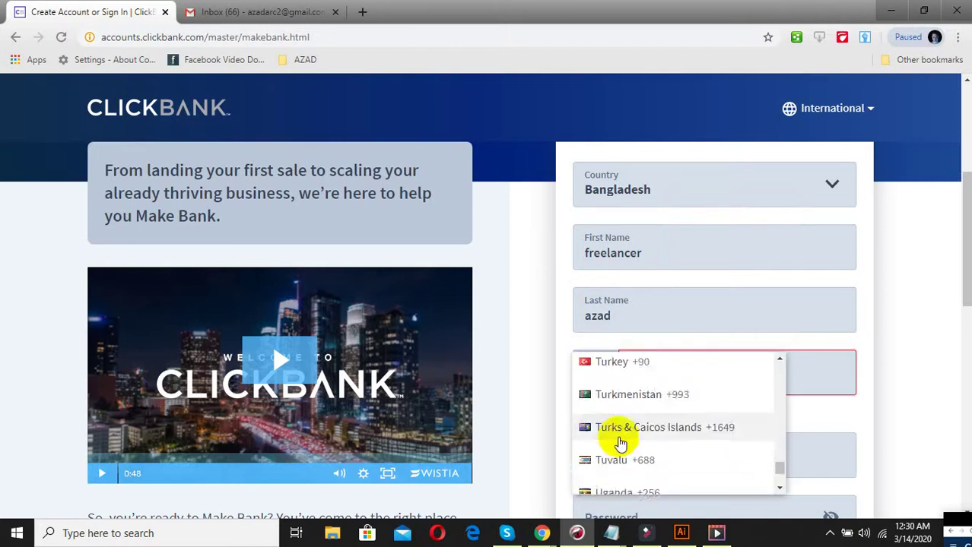
scroll(620, 443, up, 18)
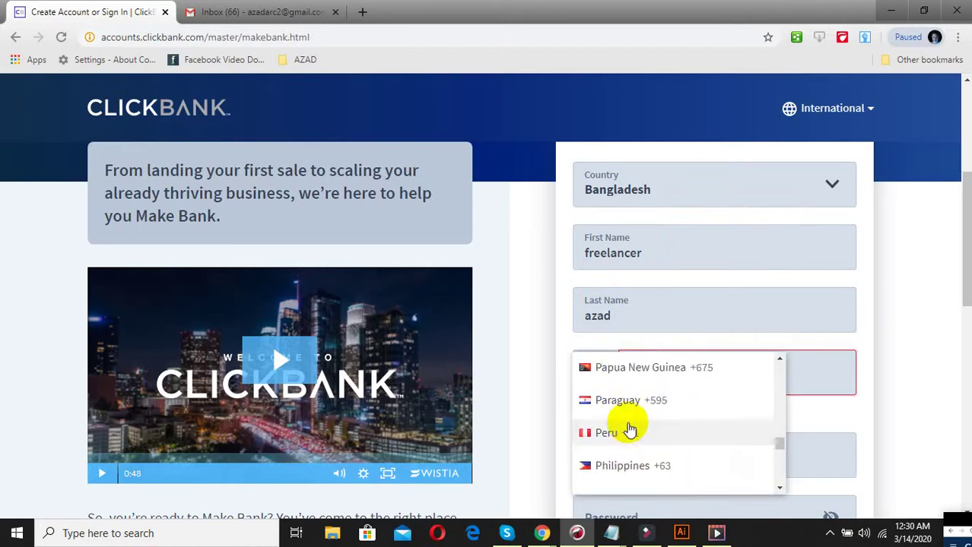
scroll(624, 426, up, 10)
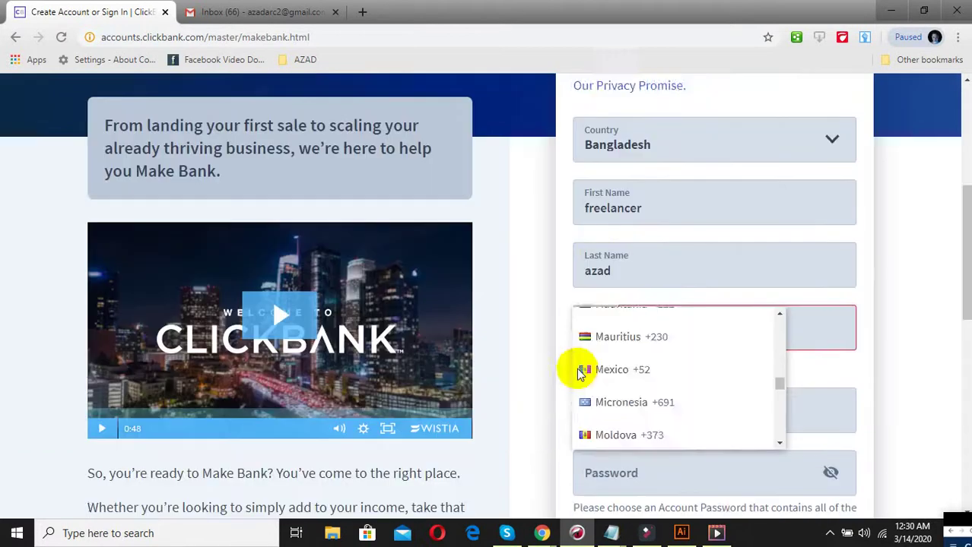
scroll(609, 384, up, 12)
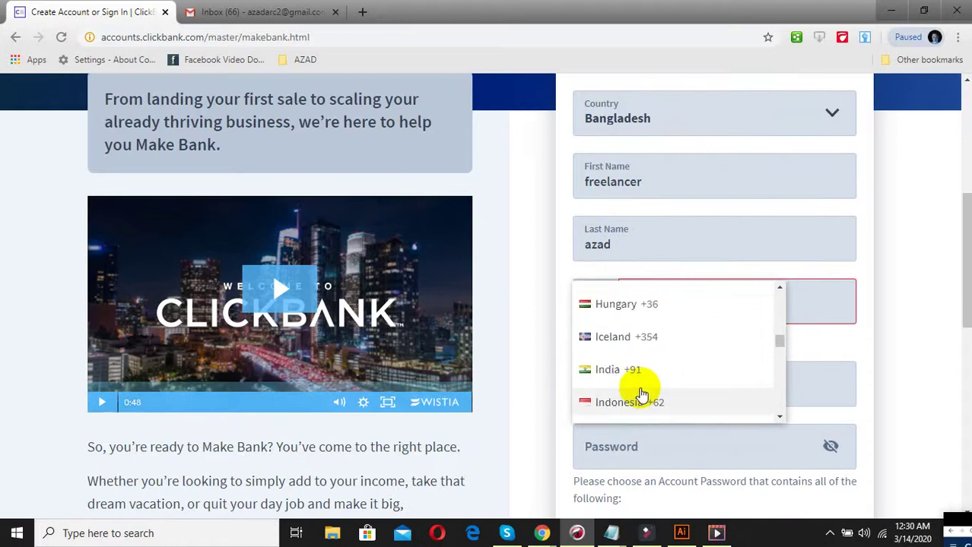
scroll(641, 391, up, 12)
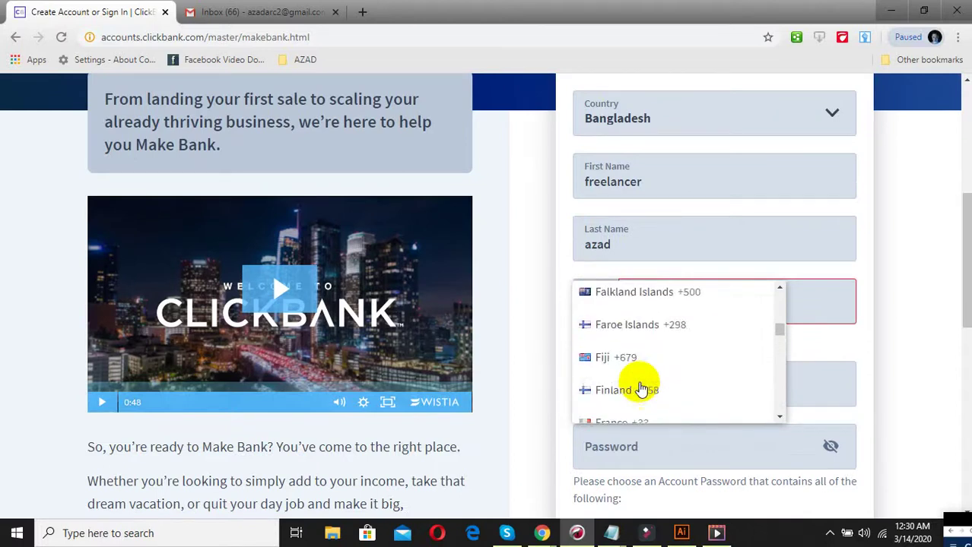
scroll(641, 390, up, 12)
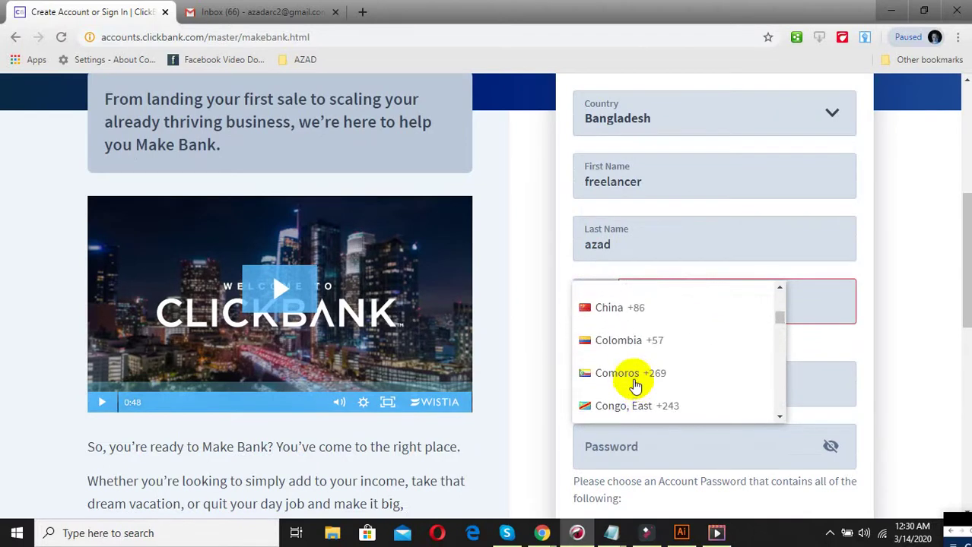
scroll(636, 384, up, 12)
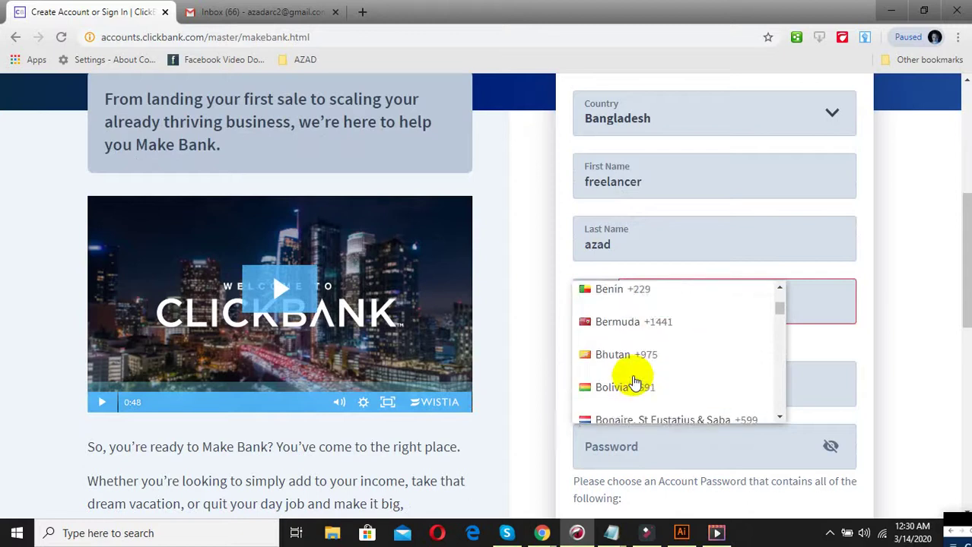
scroll(636, 384, up, 2)
click(635, 332)
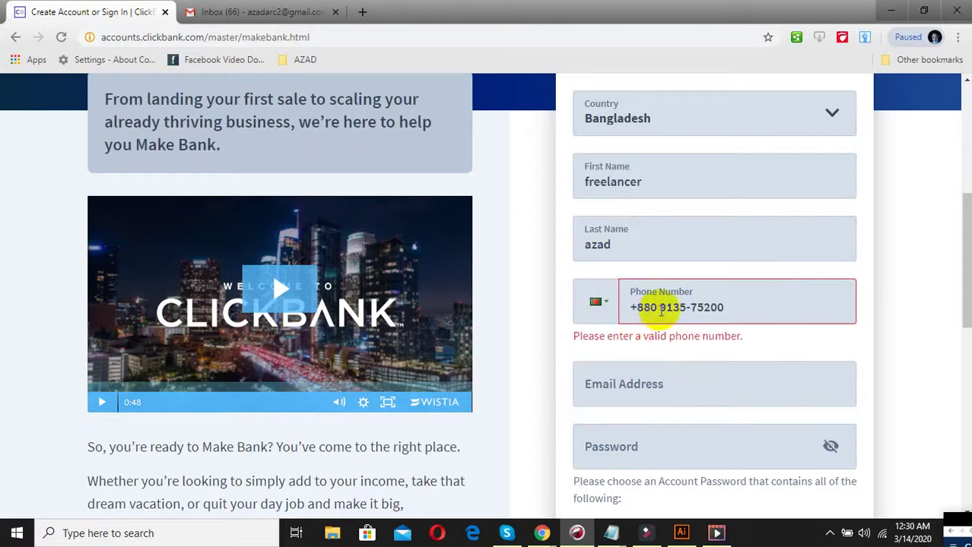
drag(635, 310, 733, 311)
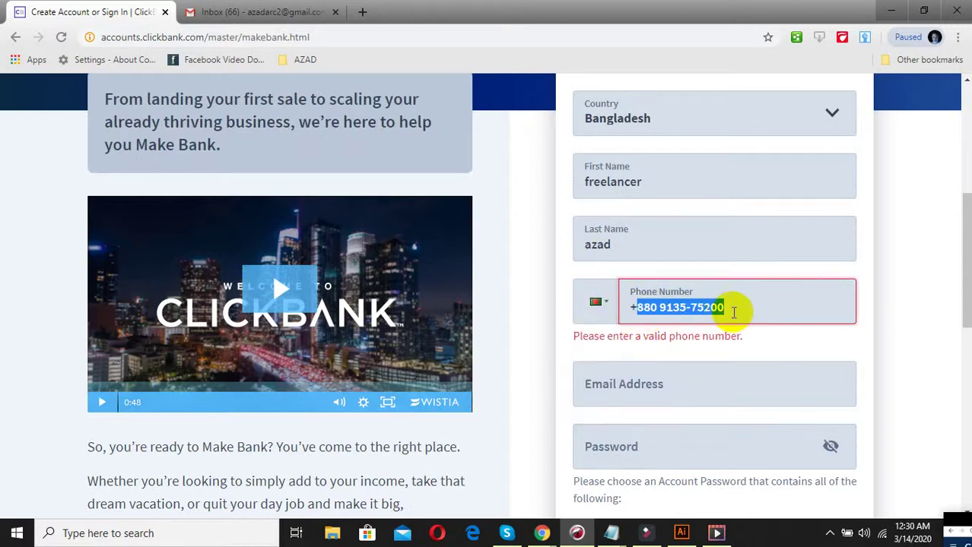
key(BackSpace)
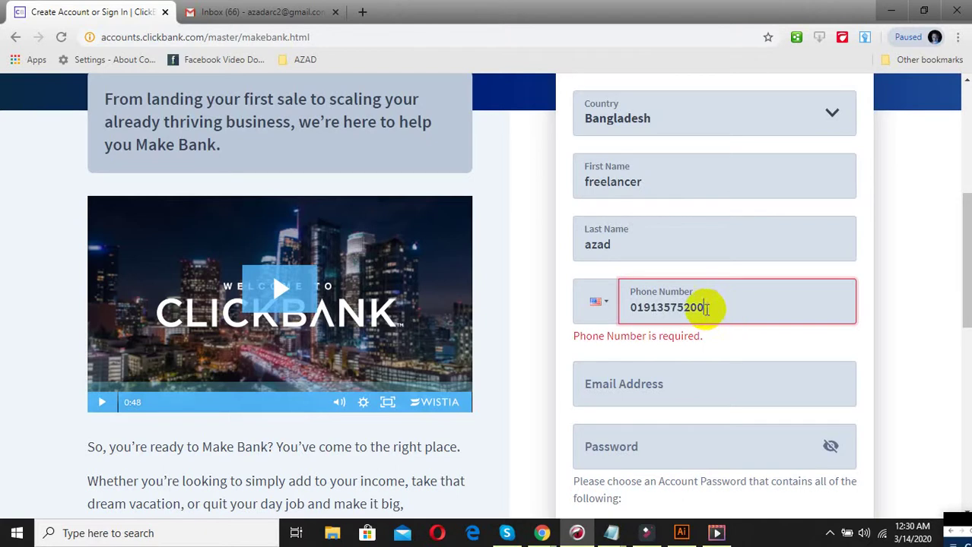
- With the number retyped, reselect Bangladesh from the phone country-code list
drag(705, 307, 542, 321)
click(605, 308)
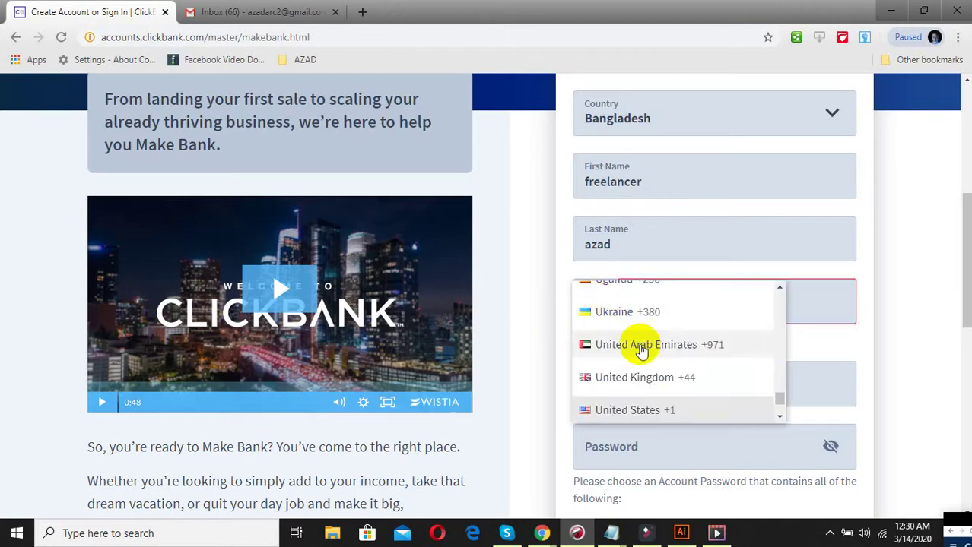
scroll(631, 346, up, 15)
scroll(635, 348, up, 20)
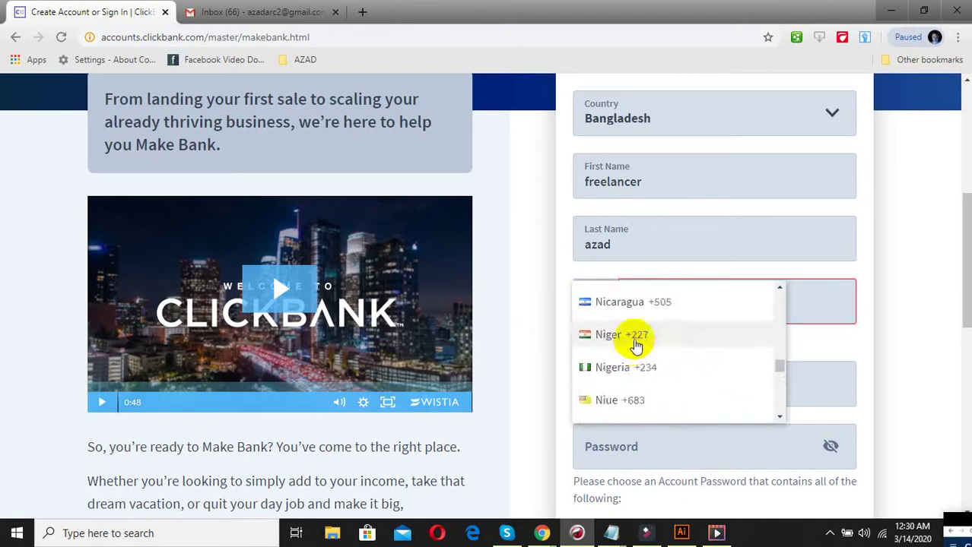
scroll(631, 346, up, 20)
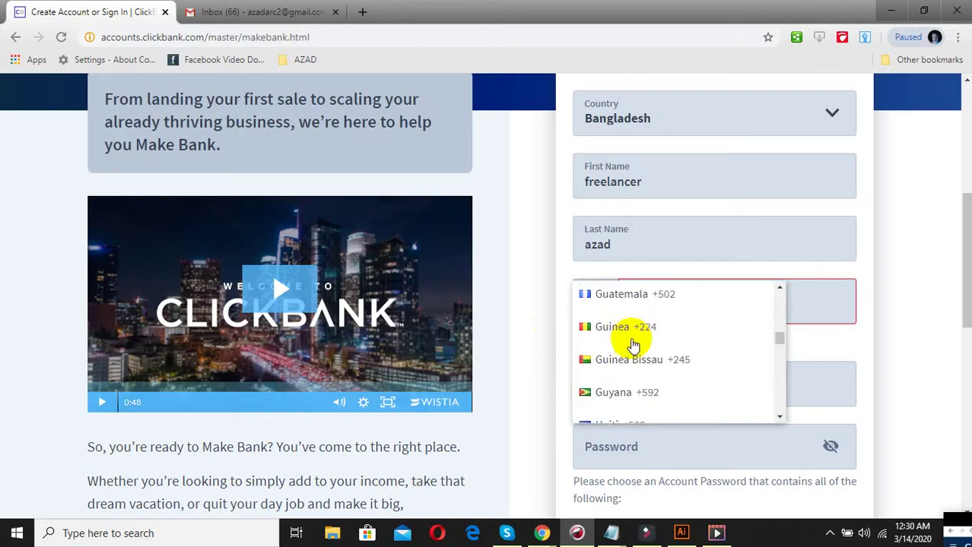
scroll(627, 346, up, 15)
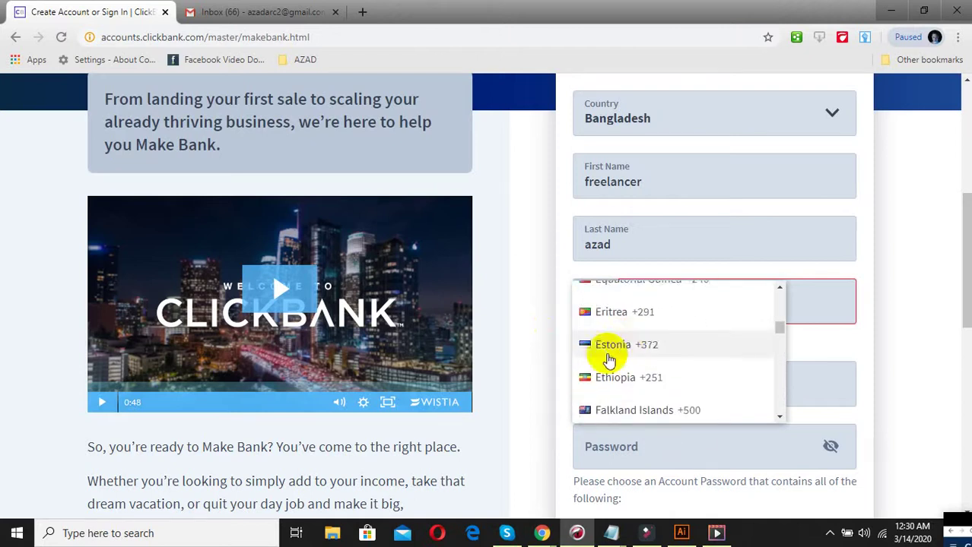
scroll(638, 363, up, 10)
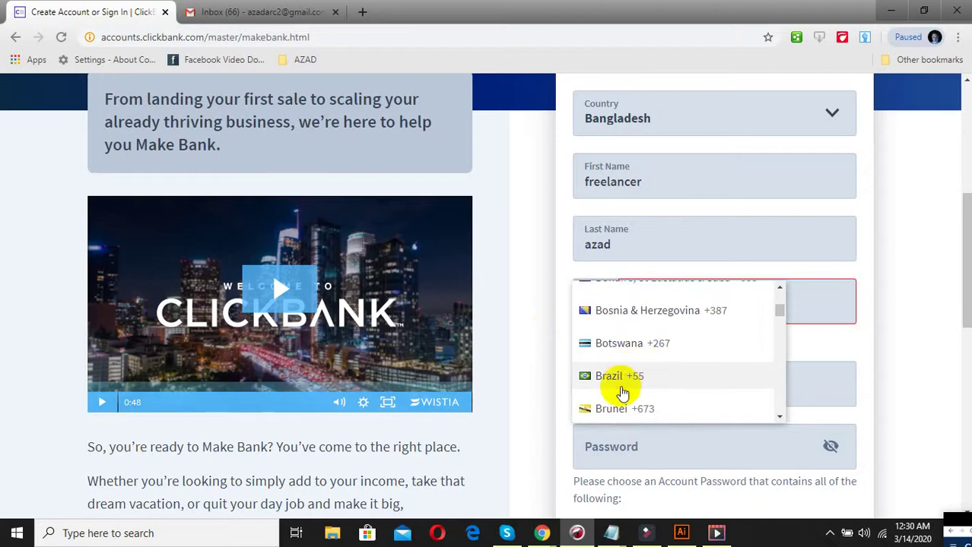
scroll(631, 372, up, 5)
scroll(620, 387, up, 2)
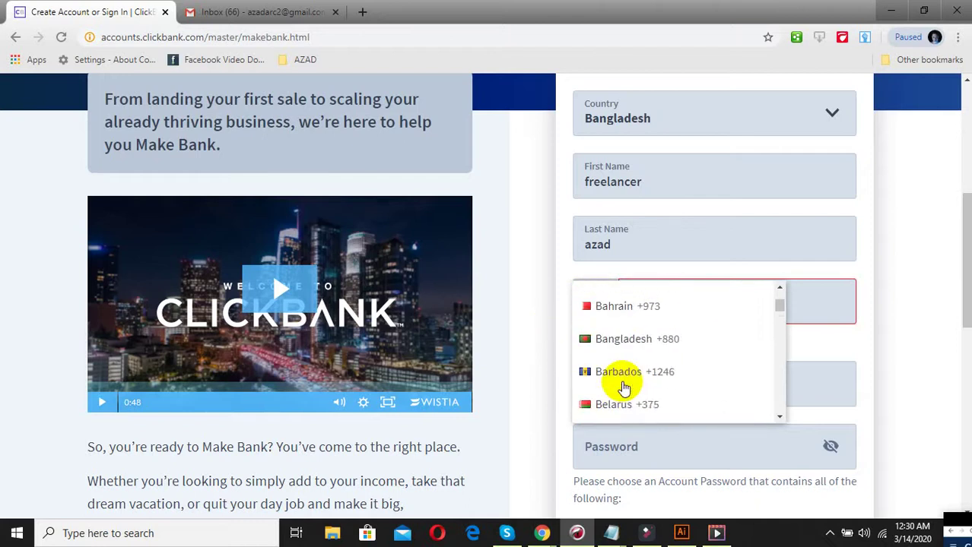
click(627, 339)
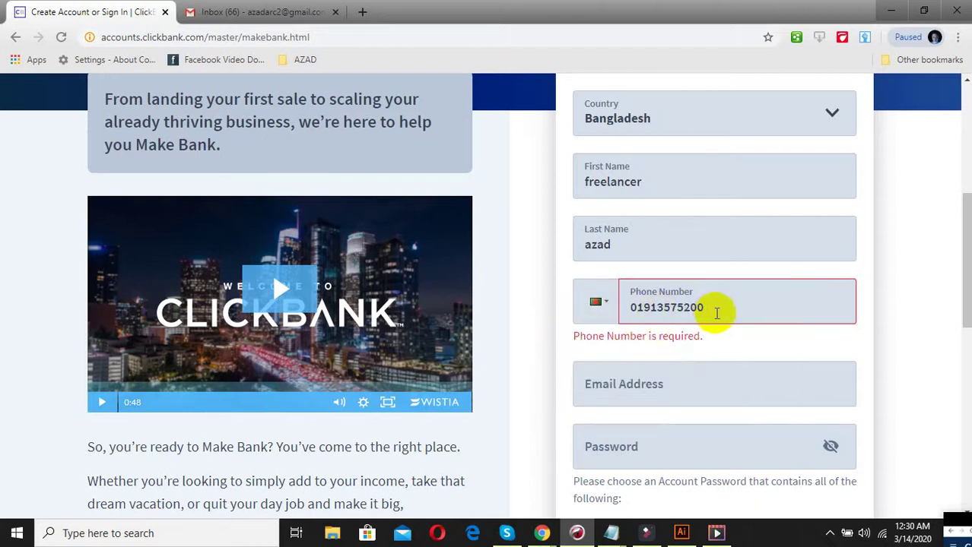
- Enter the account e-mail address in the Email Address field
click(639, 384)
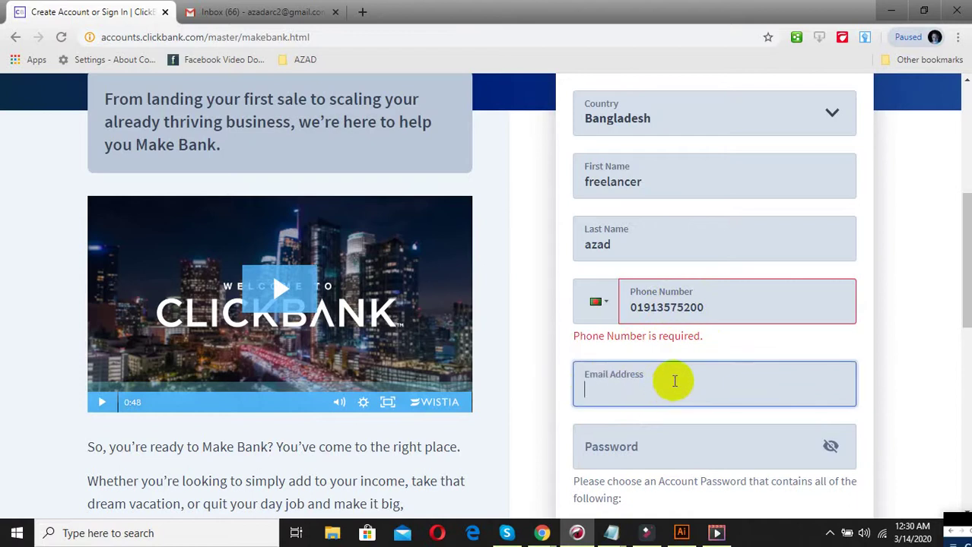
scroll(669, 373, down, 2)
click(635, 166)
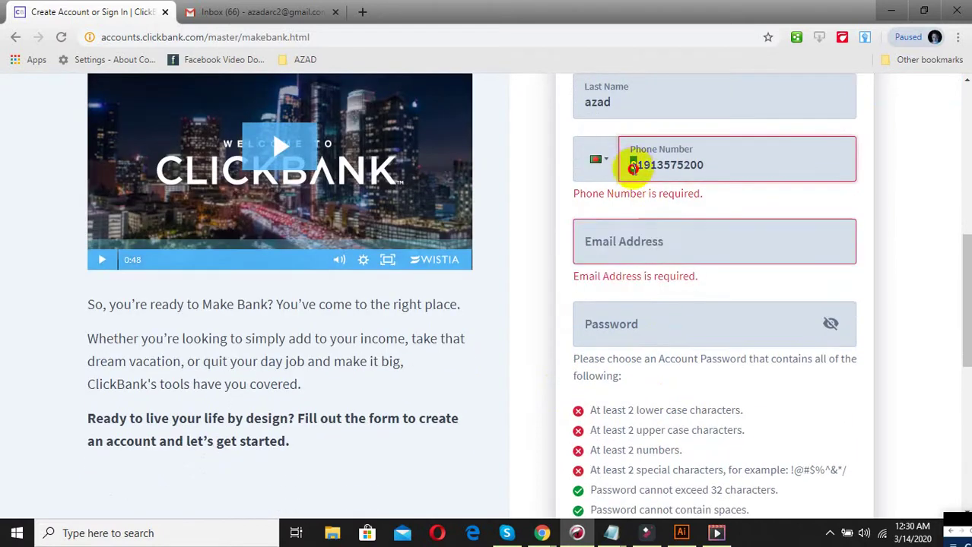
click(635, 243)
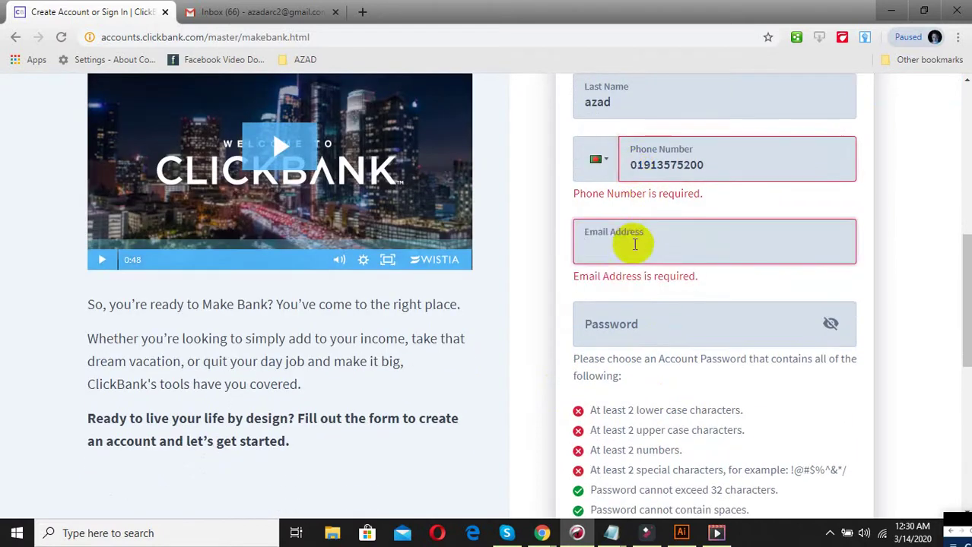
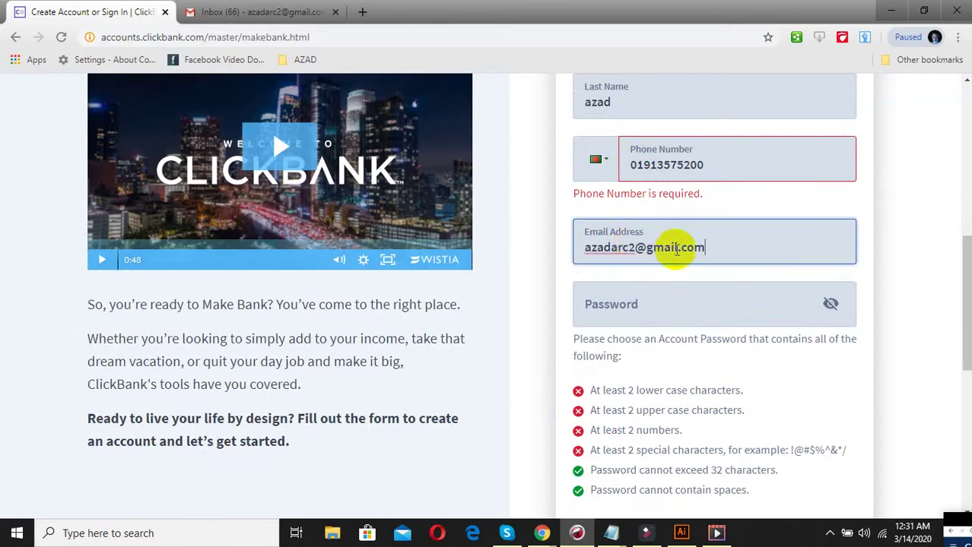
click(654, 316)
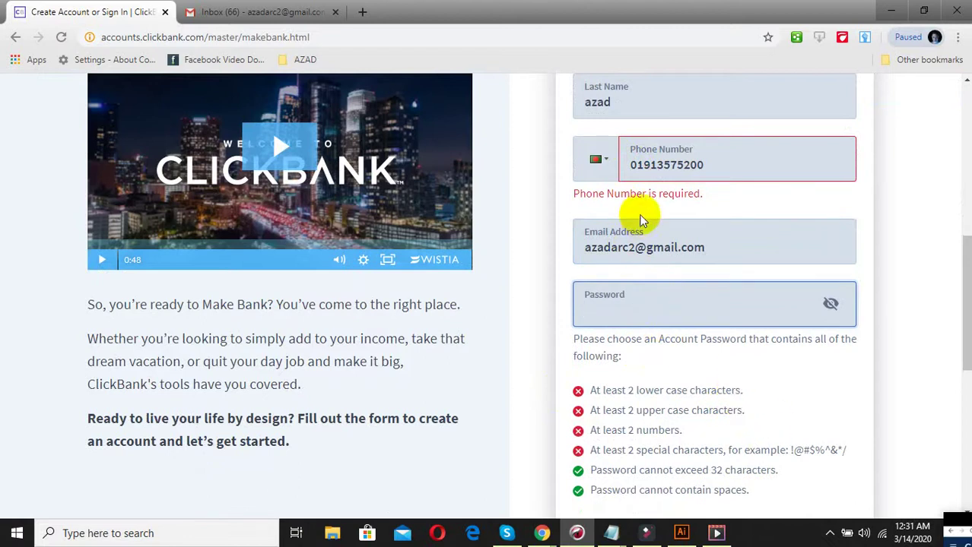
- Add '+' and '0' to the start of the phone number
click(634, 165)
text(+1)
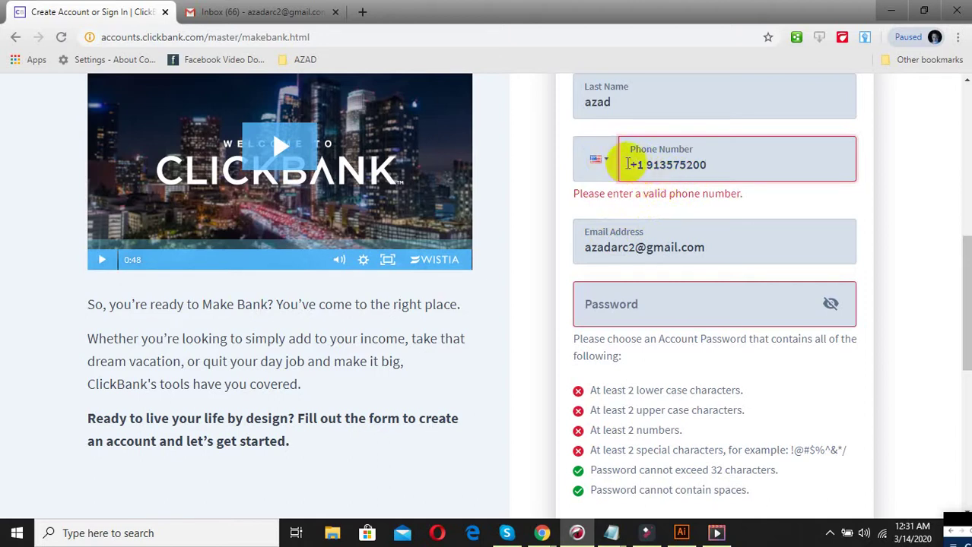
text(0)
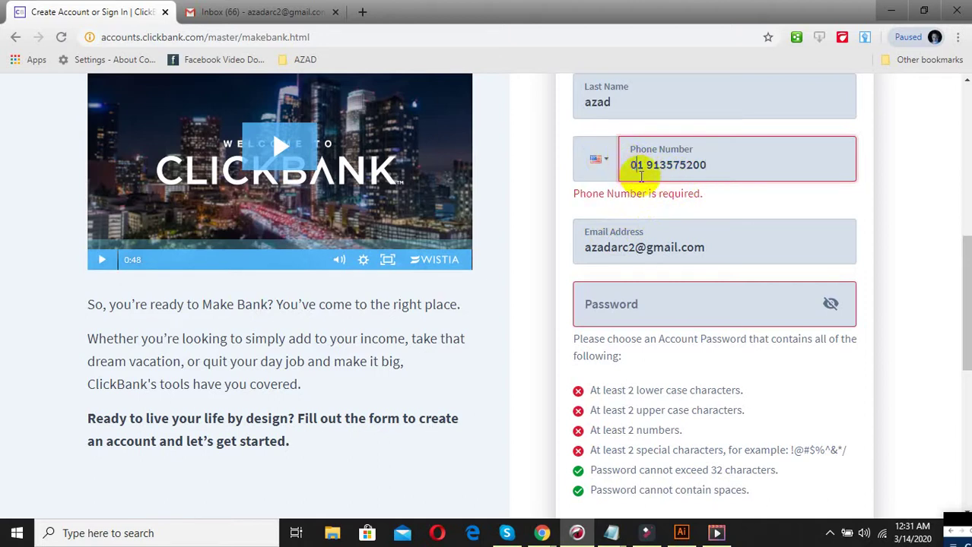
- Set the phone country to Bangladesh and prefix the number with +88
click(593, 160)
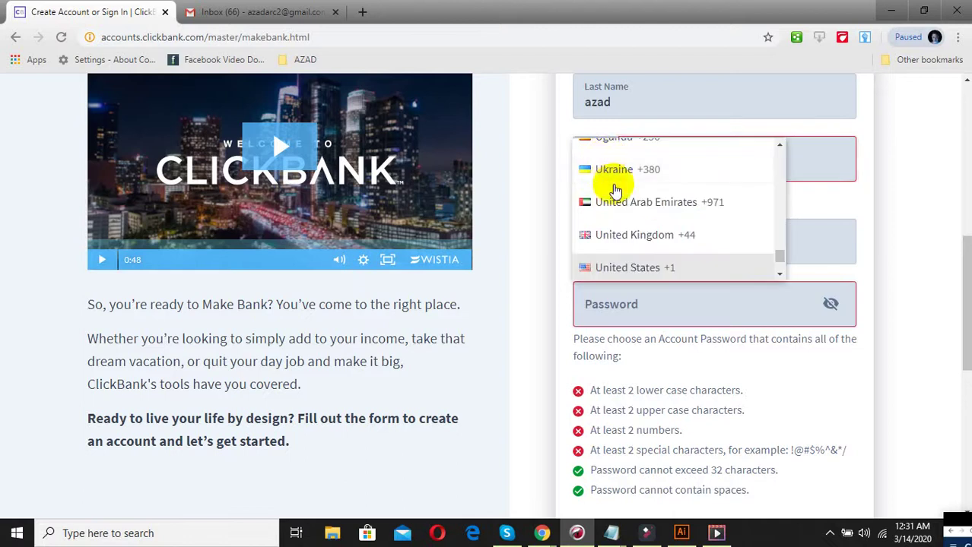
scroll(630, 232, up, 3)
scroll(629, 230, up, 20)
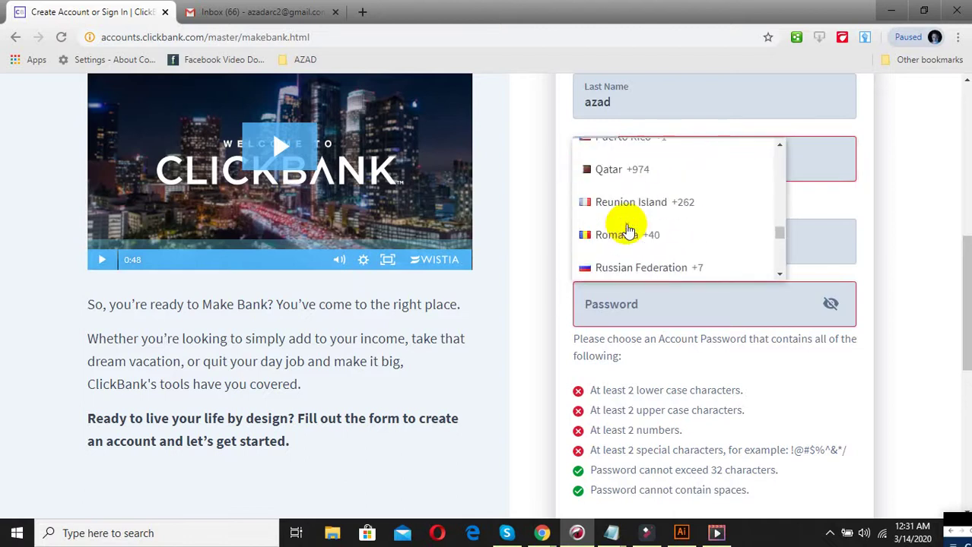
scroll(630, 224, up, 20)
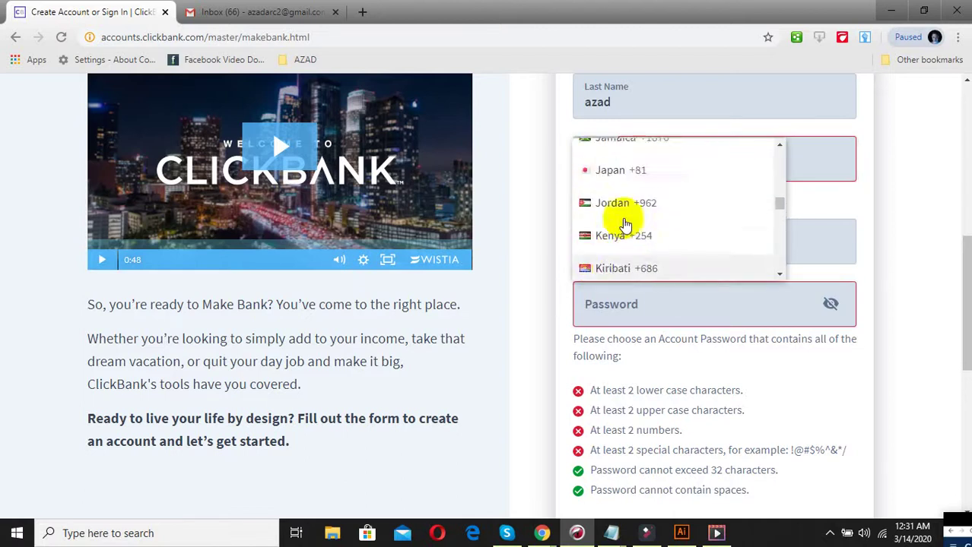
scroll(627, 228, up, 20)
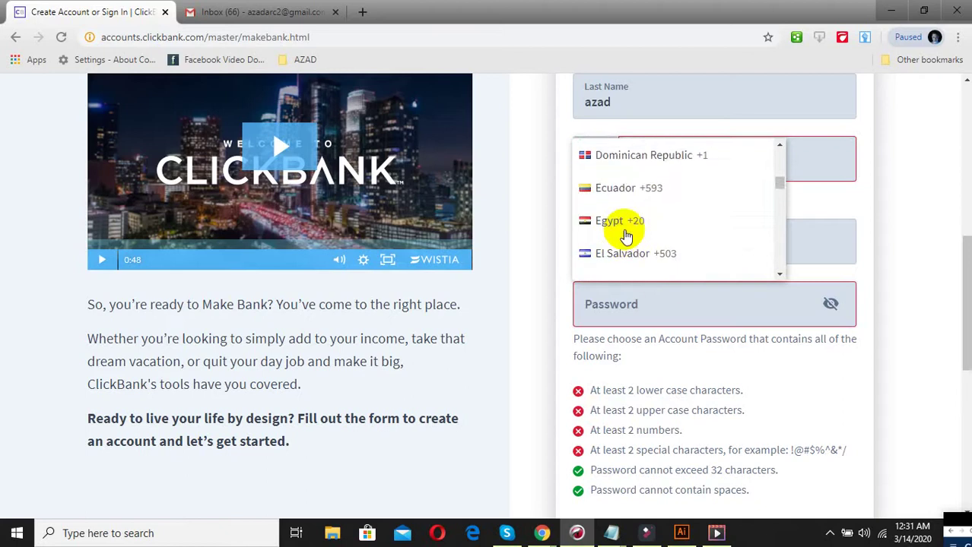
scroll(628, 240, up, 15)
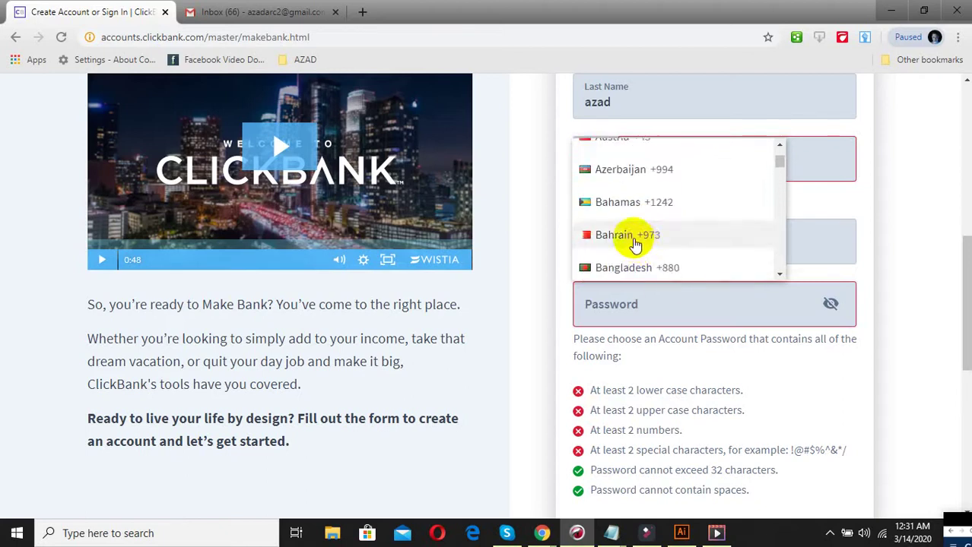
click(623, 267)
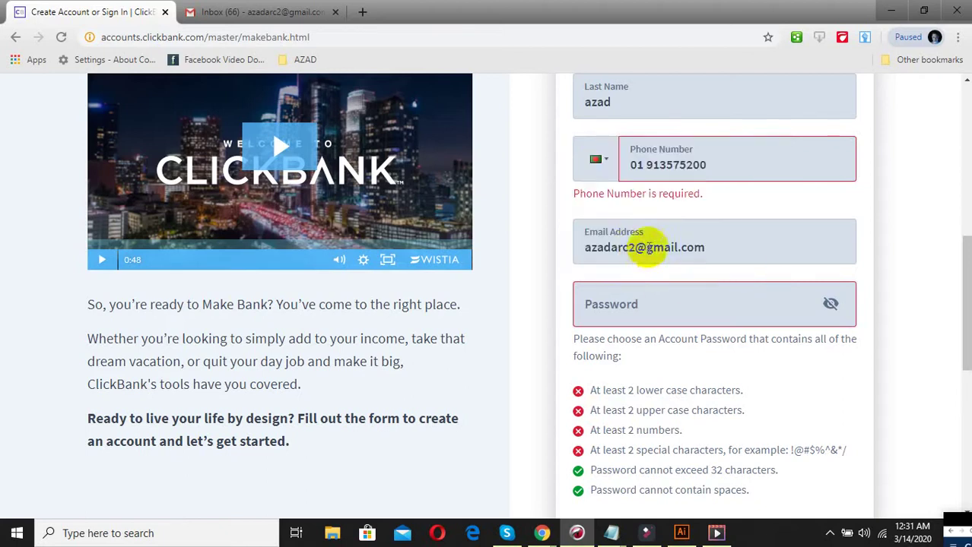
click(626, 173)
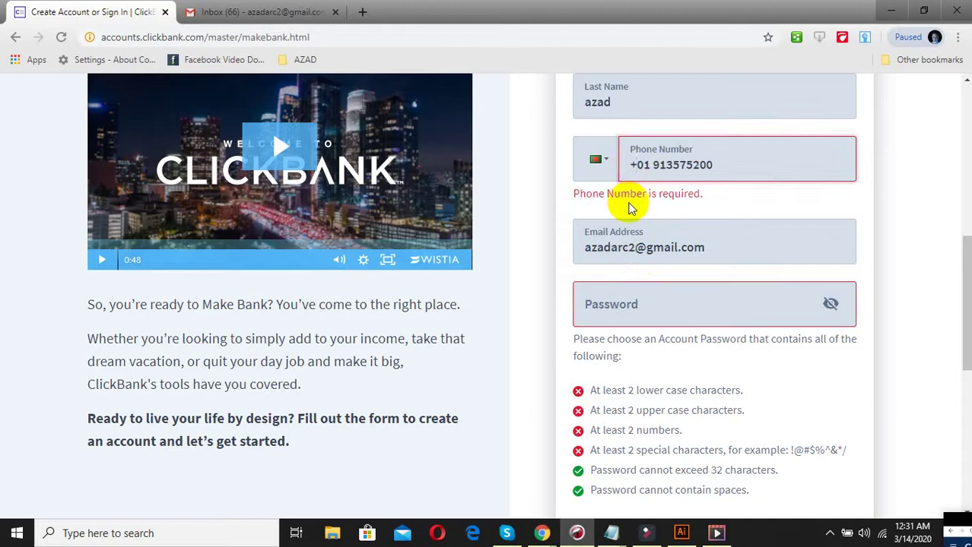
text(+880)
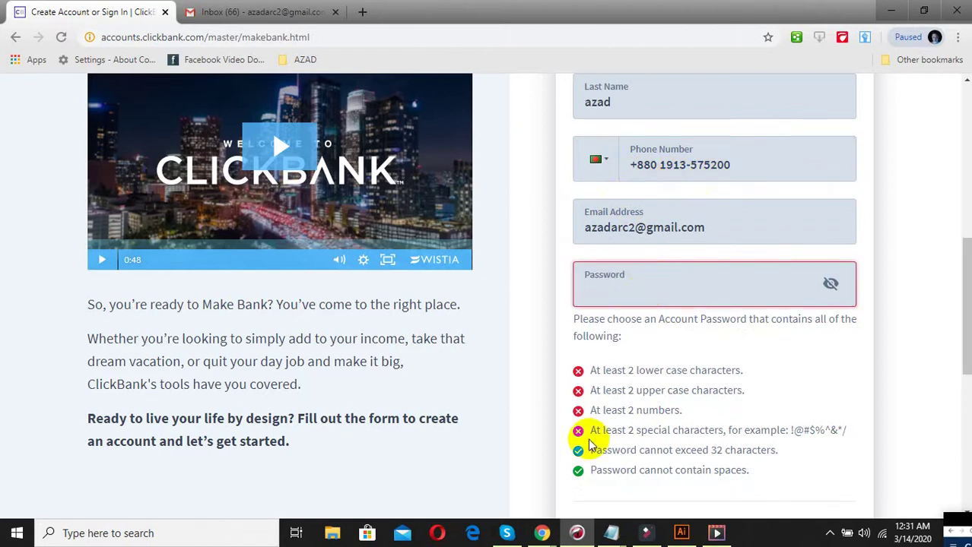
- Type an initial account password and toggle its visibility
click(830, 282)
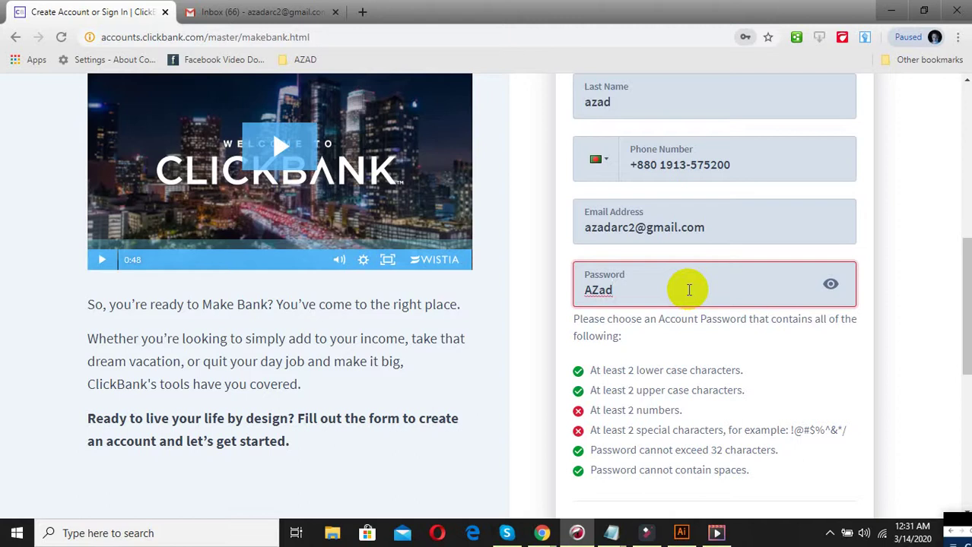
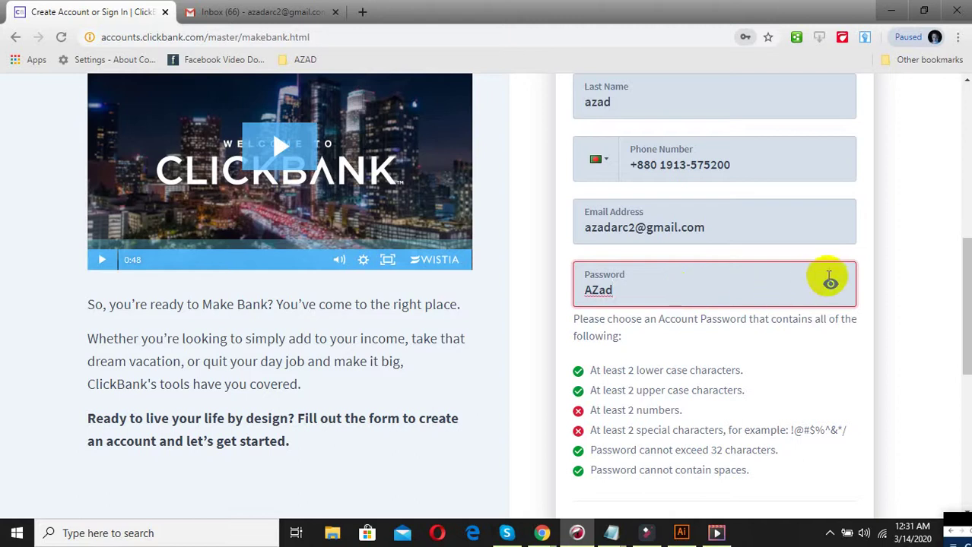
click(830, 283)
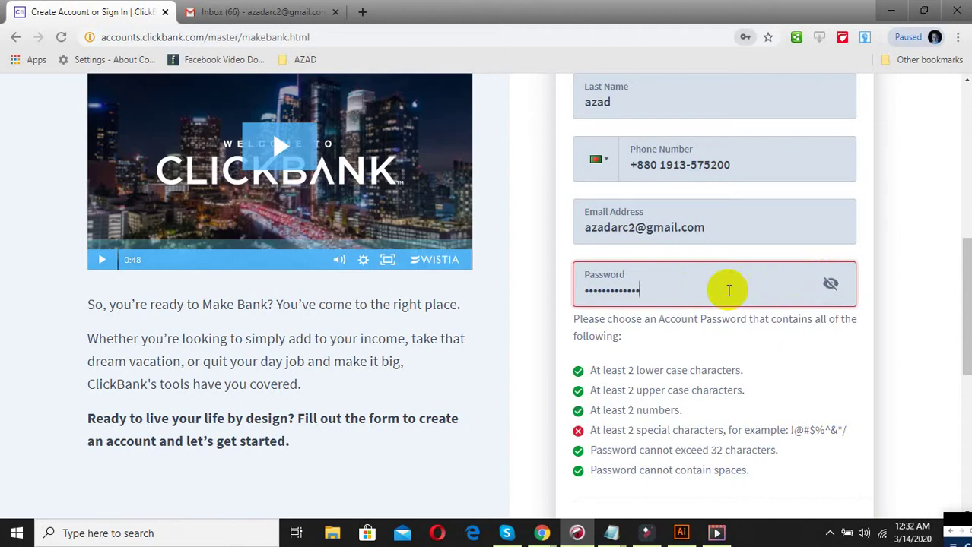
click(657, 293)
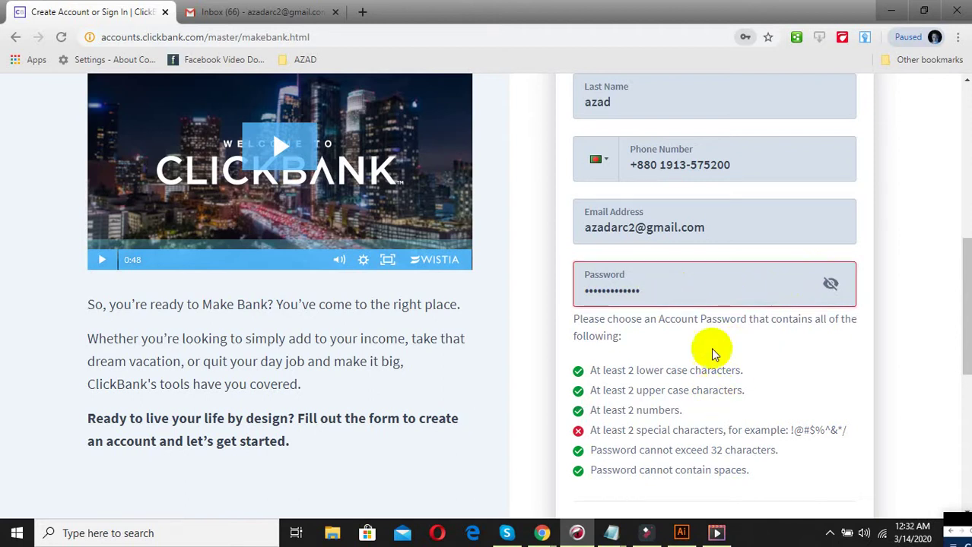
click(652, 295)
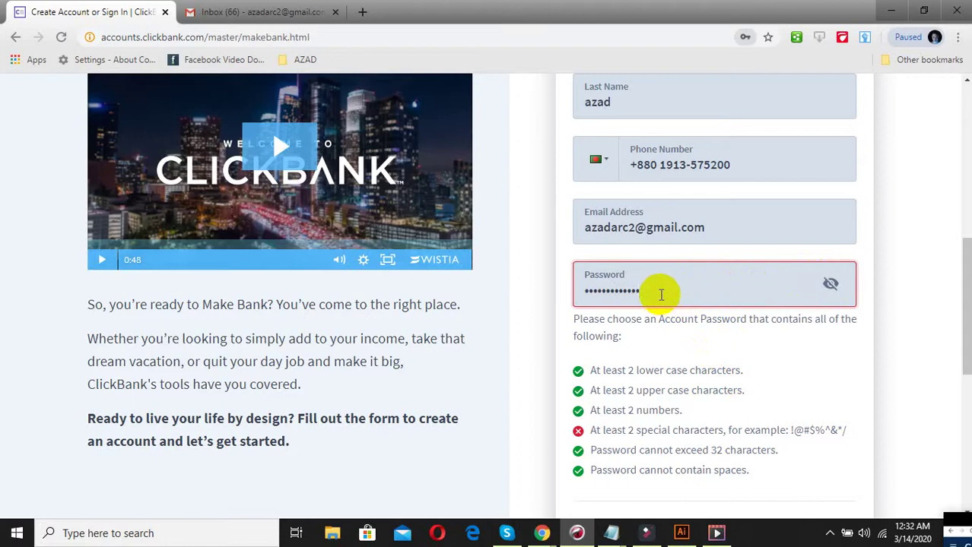
- Replace it with a stronger password that meets all six listed requirements
drag(640, 292, 559, 300)
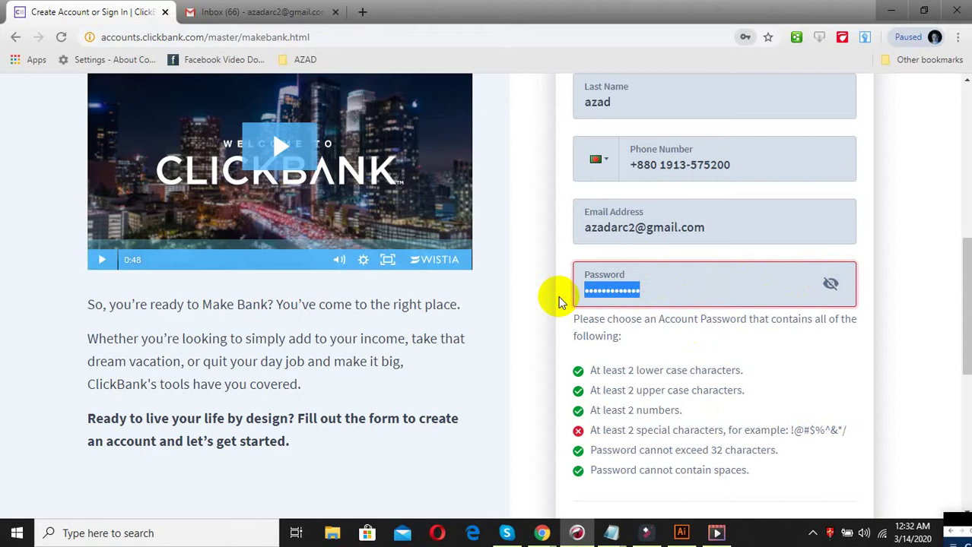
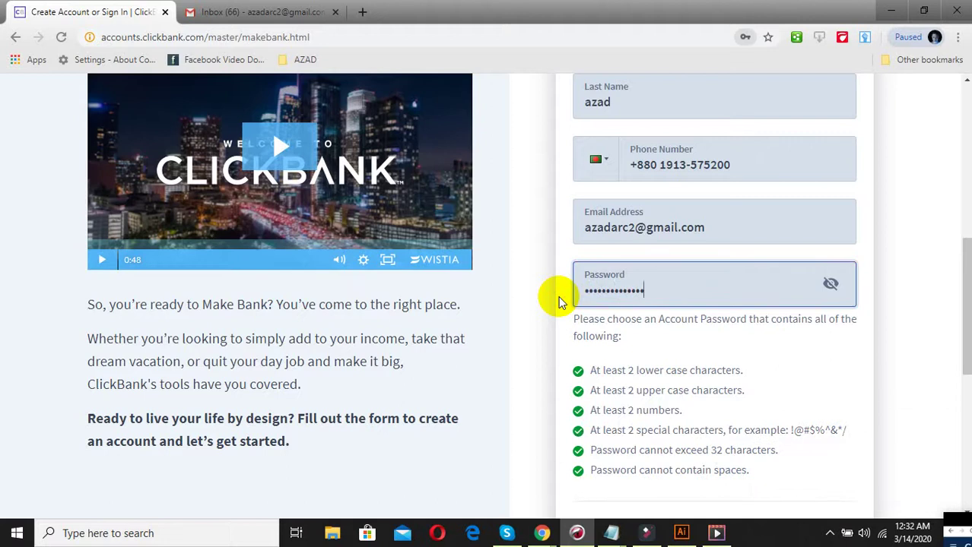
drag(680, 291, 581, 292)
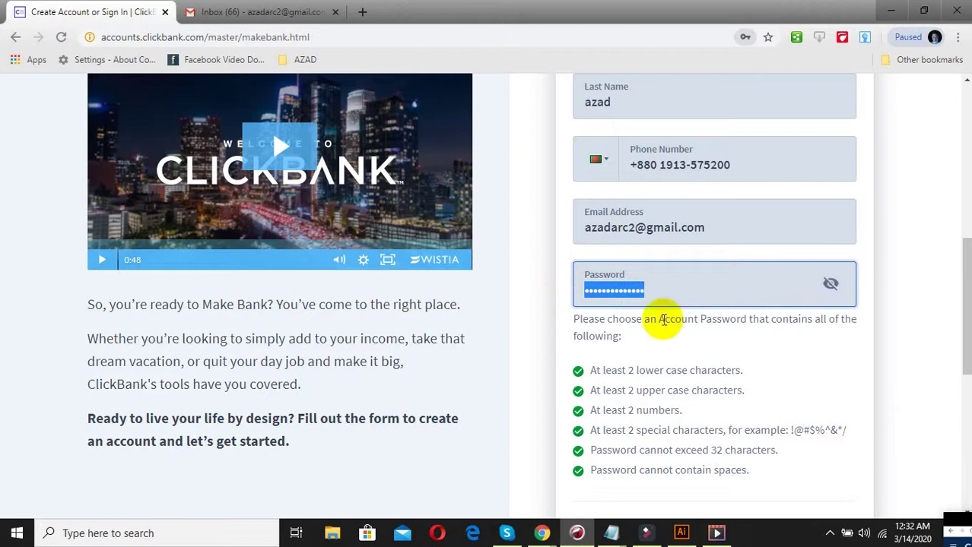
right_click(631, 292)
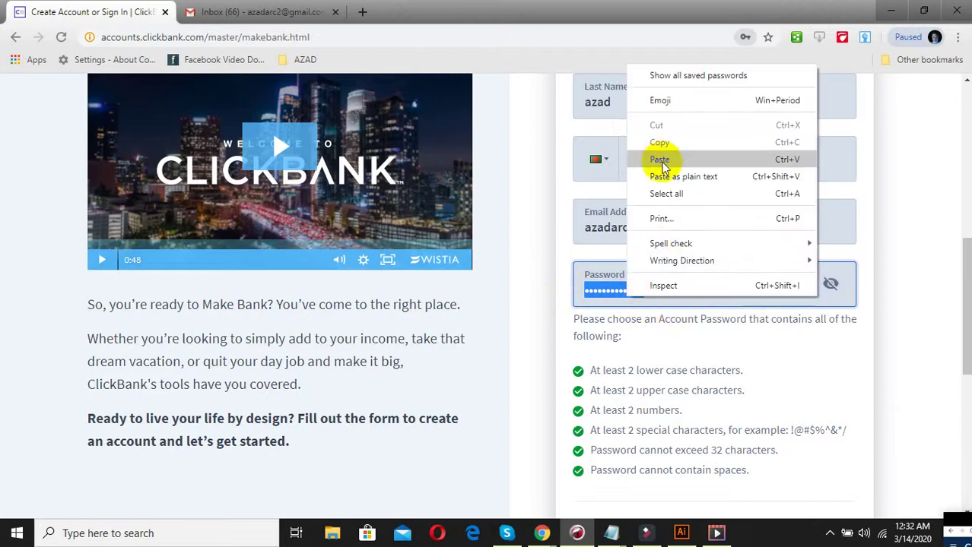
click(611, 287)
drag(650, 291, 684, 287)
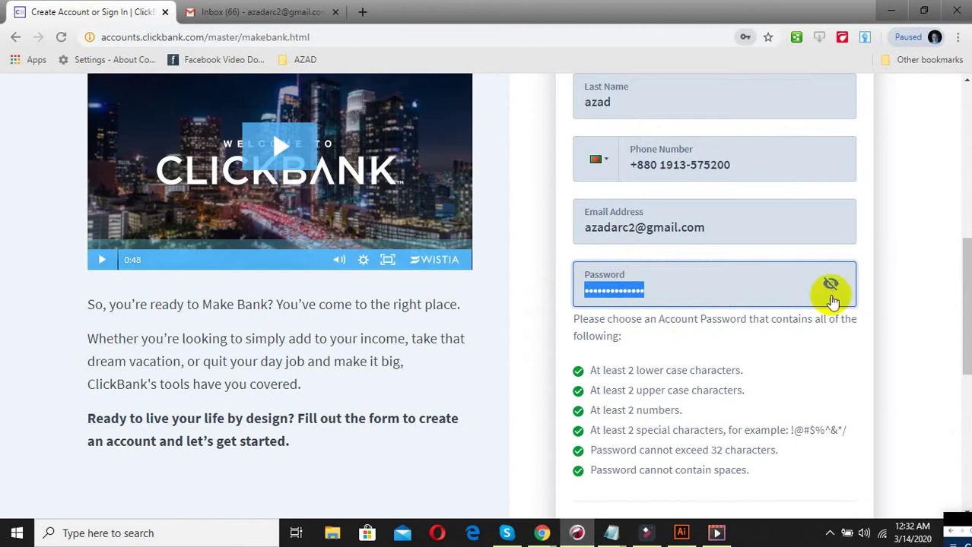
- Open the ClickBank terms and conditions and read through them
scroll(646, 408, down, 2)
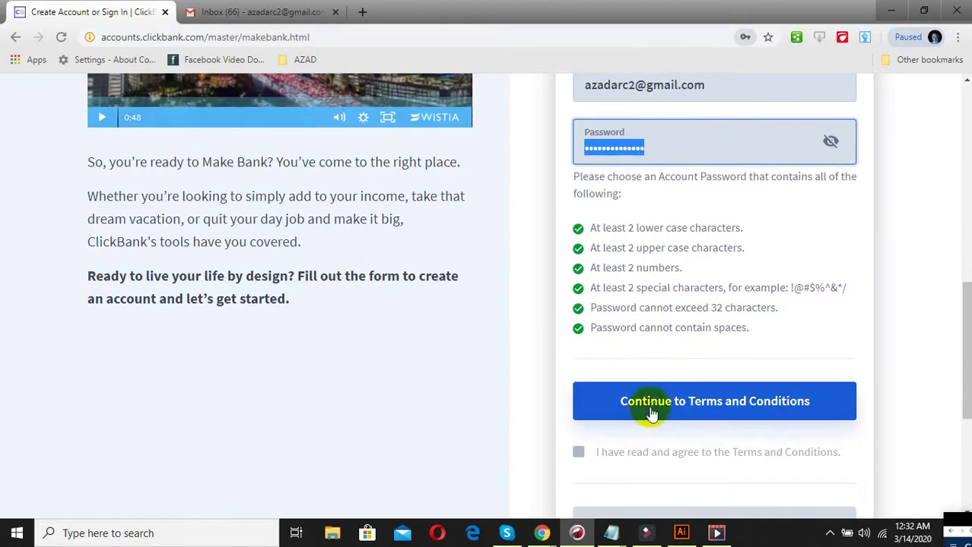
click(692, 271)
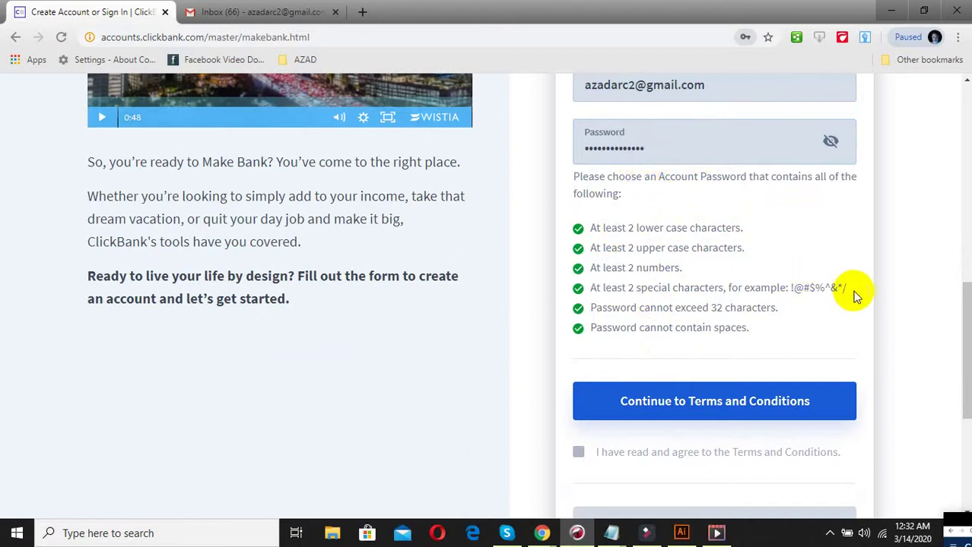
click(726, 409)
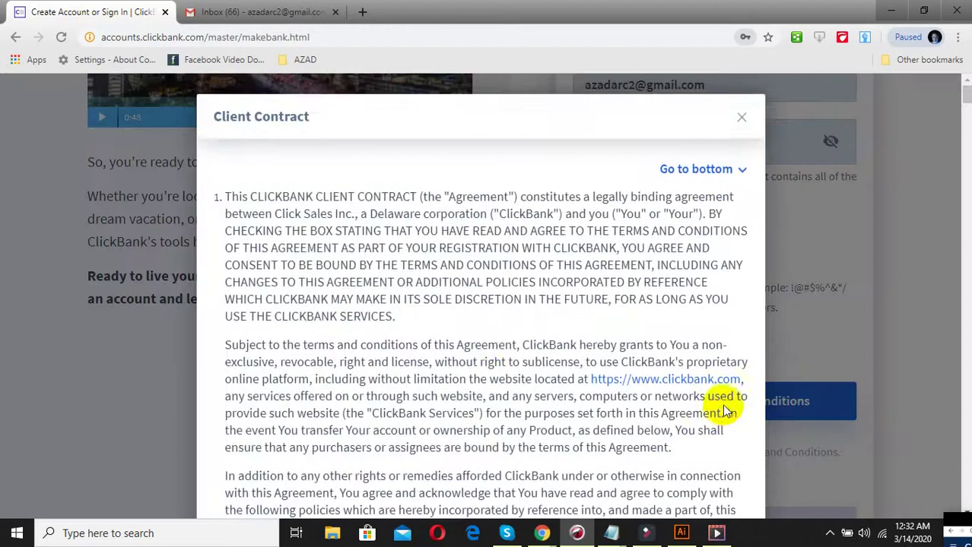
scroll(479, 350, down, 15)
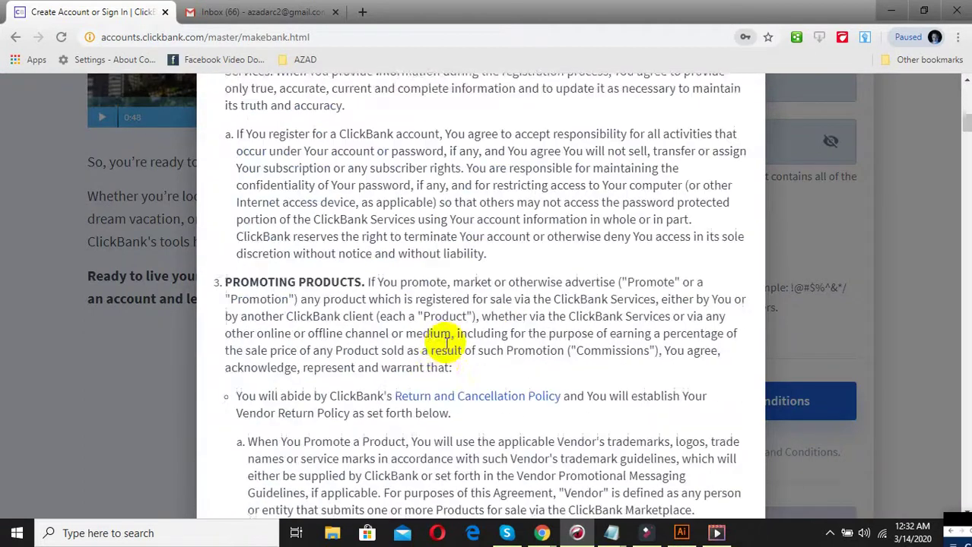
scroll(456, 380, down, 12)
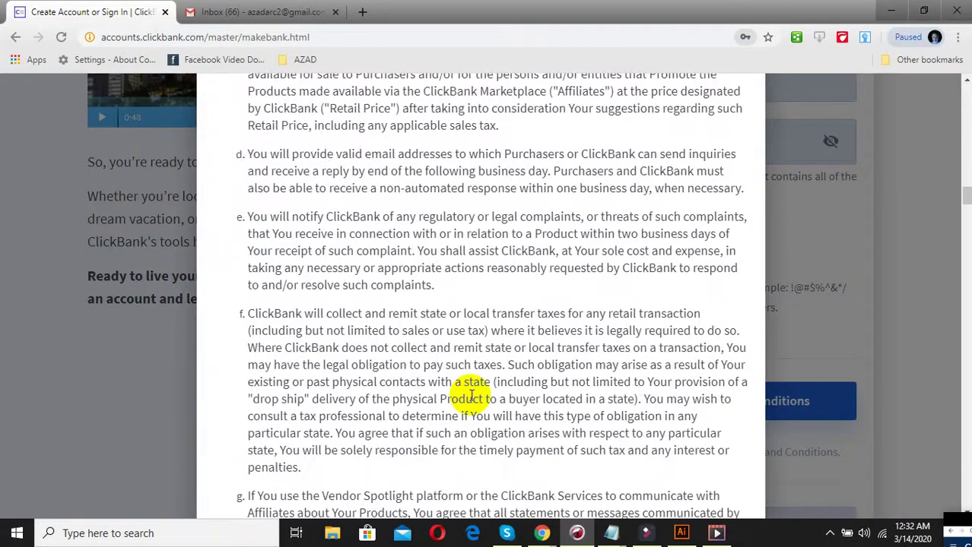
scroll(471, 393, down, 15)
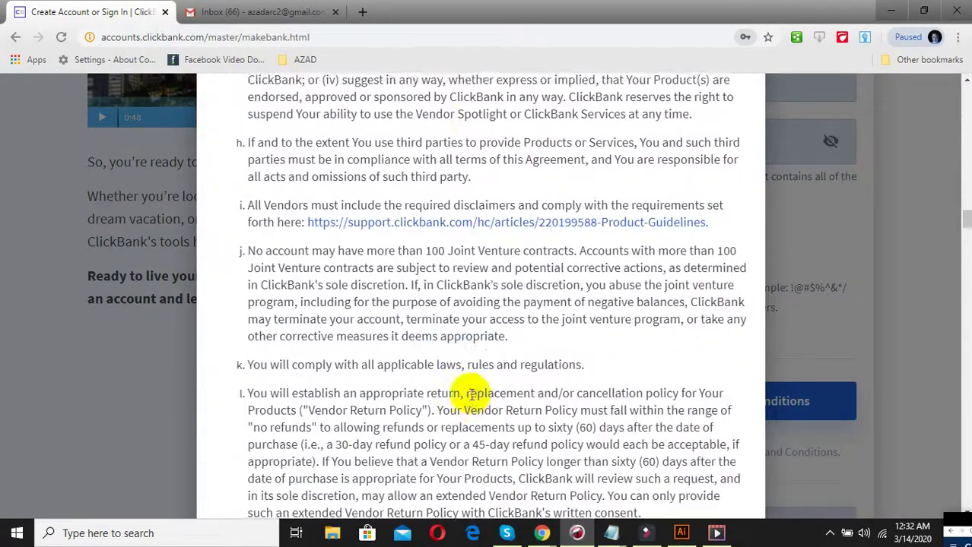
scroll(471, 393, down, 15)
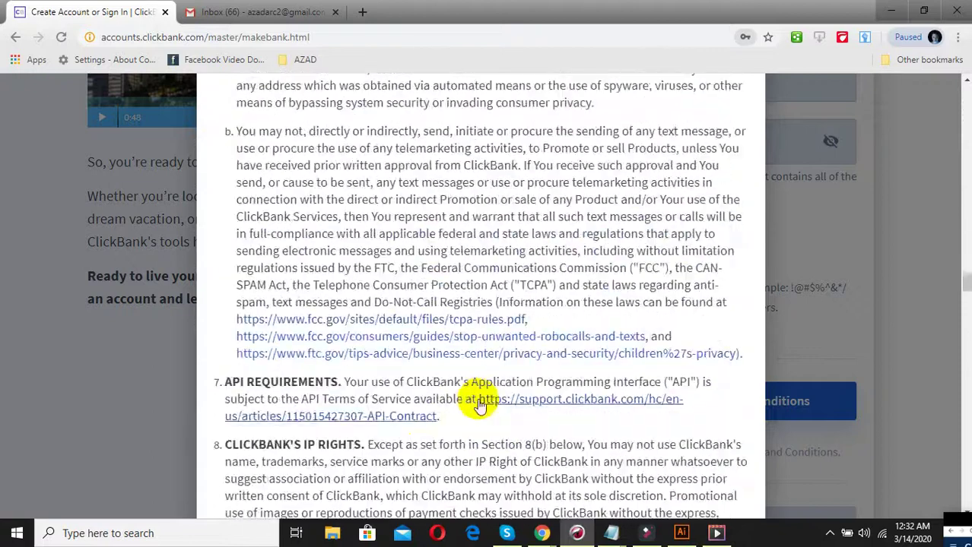
scroll(507, 392, down, 15)
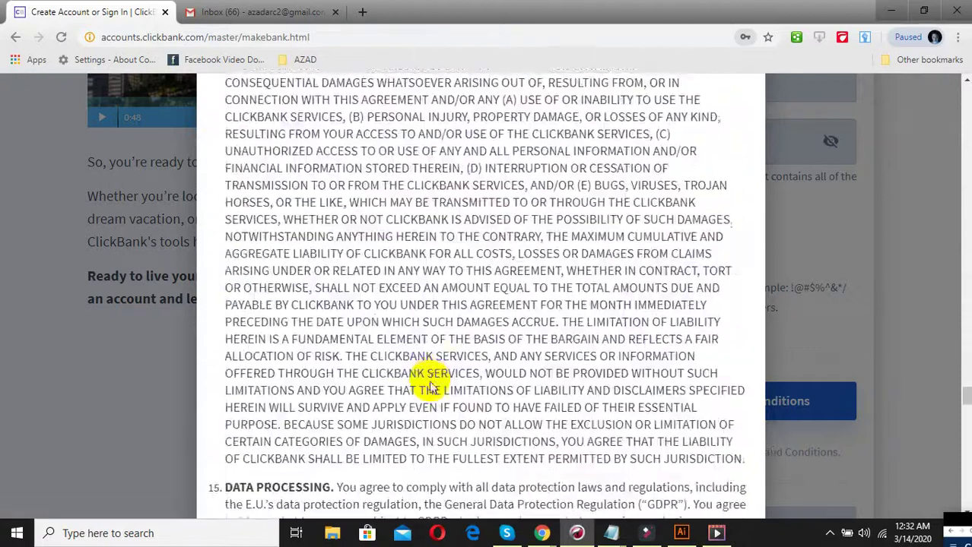
scroll(441, 380, down, 15)
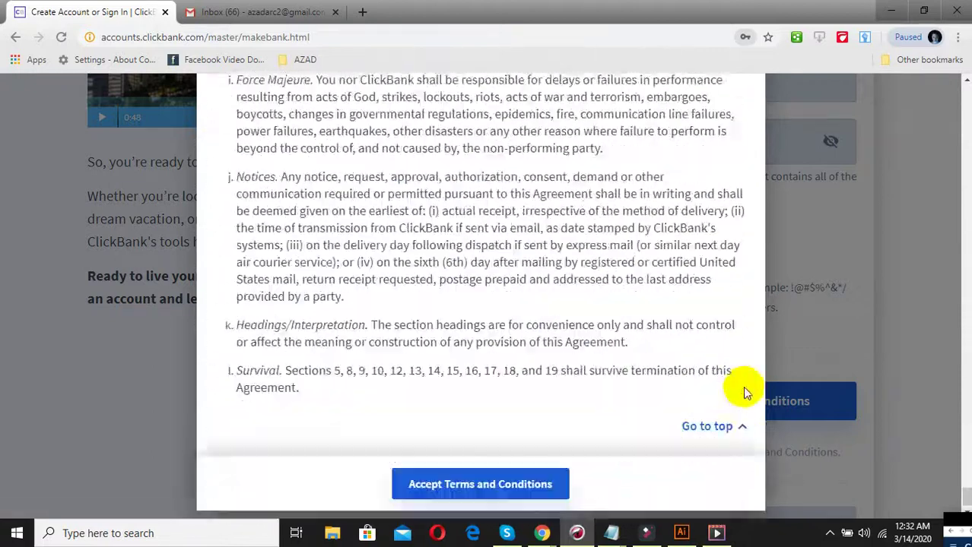
- Accept the terms and conditions and submit with Join ClickBank!
click(481, 479)
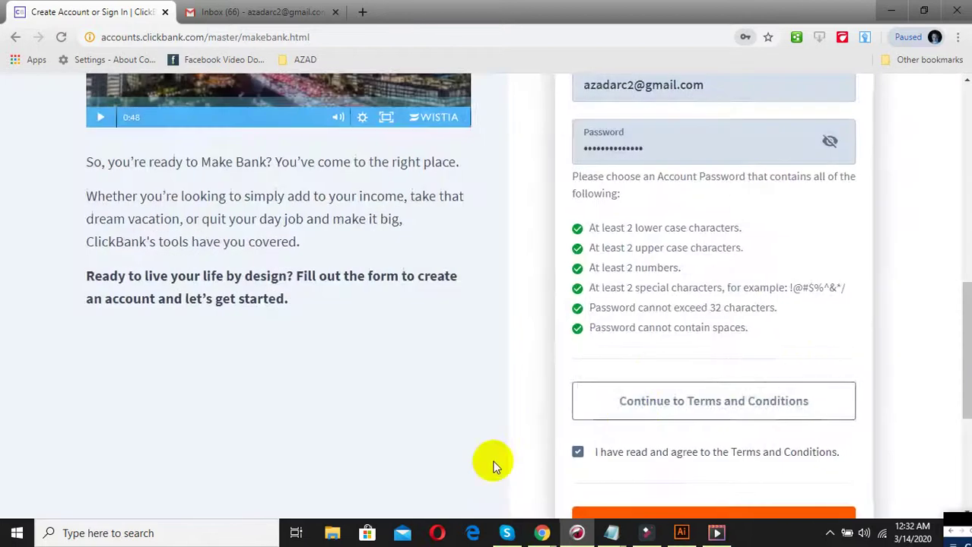
scroll(663, 403, down, 4)
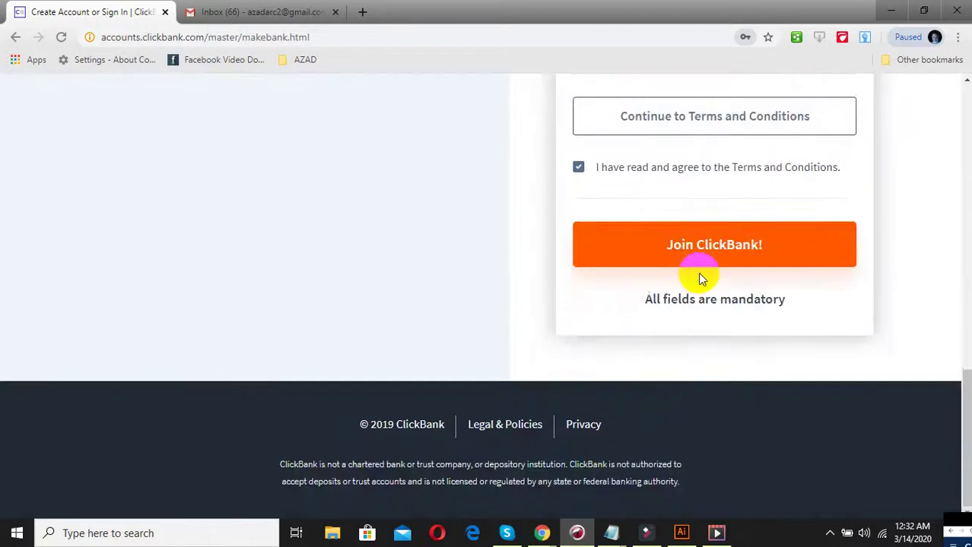
scroll(698, 206, up, 2)
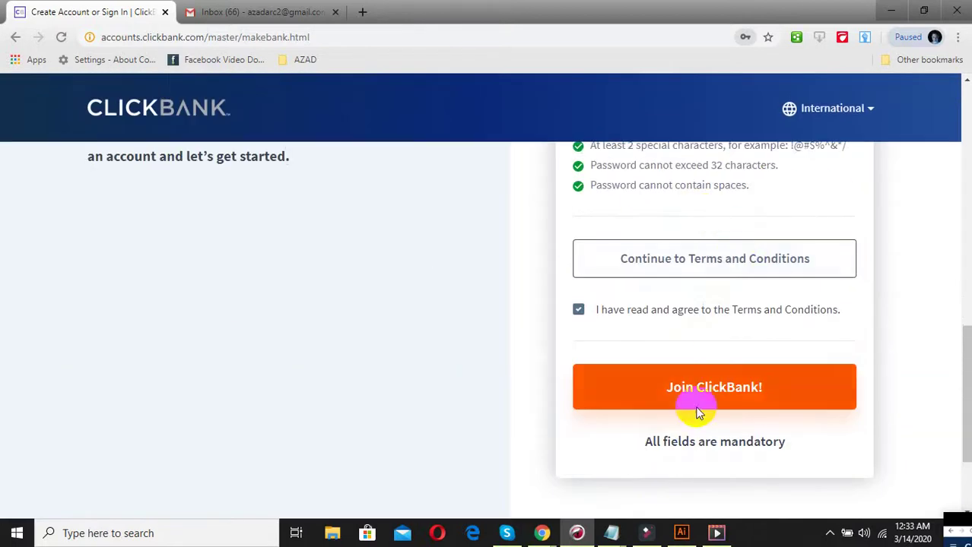
click(696, 404)
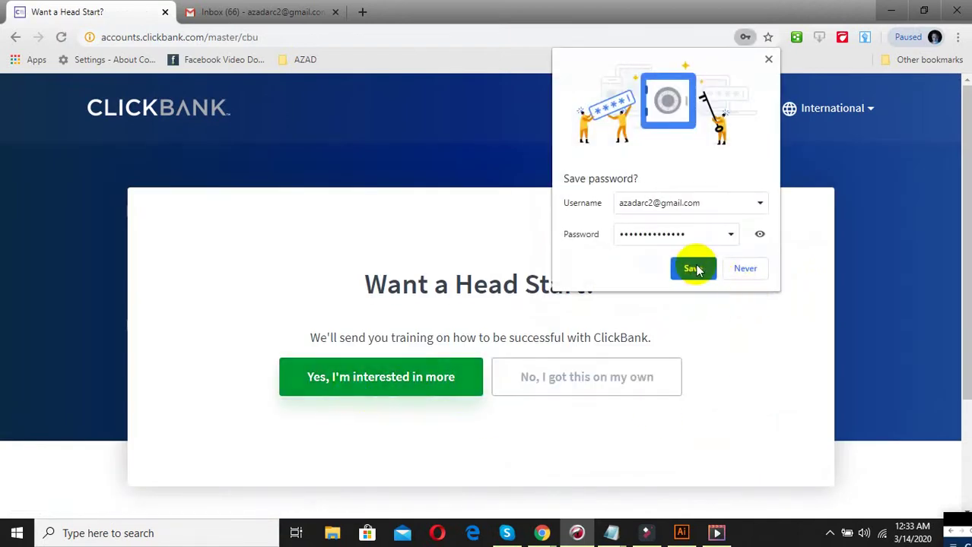
- Save the login, opt in to success training, return to Dashboard, and choose Complete My Profile
click(693, 269)
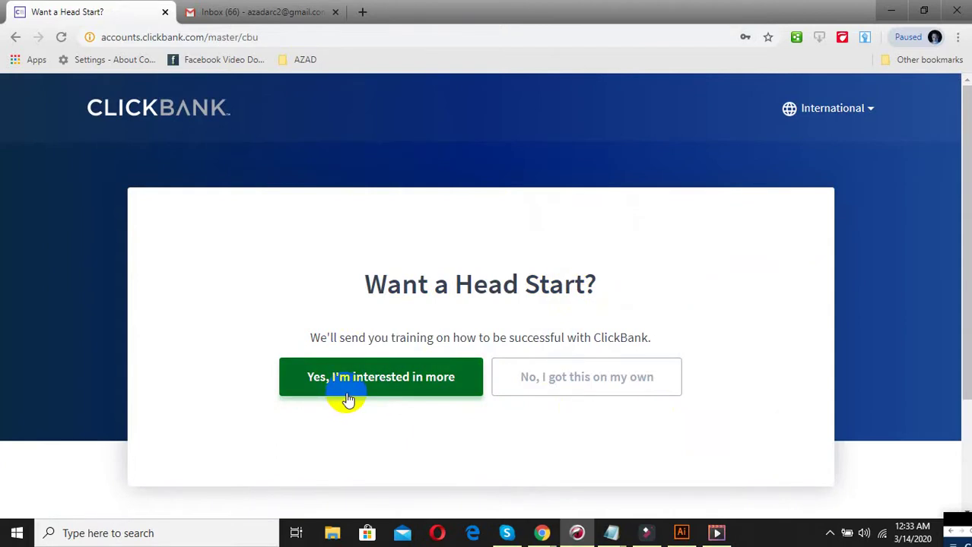
click(390, 388)
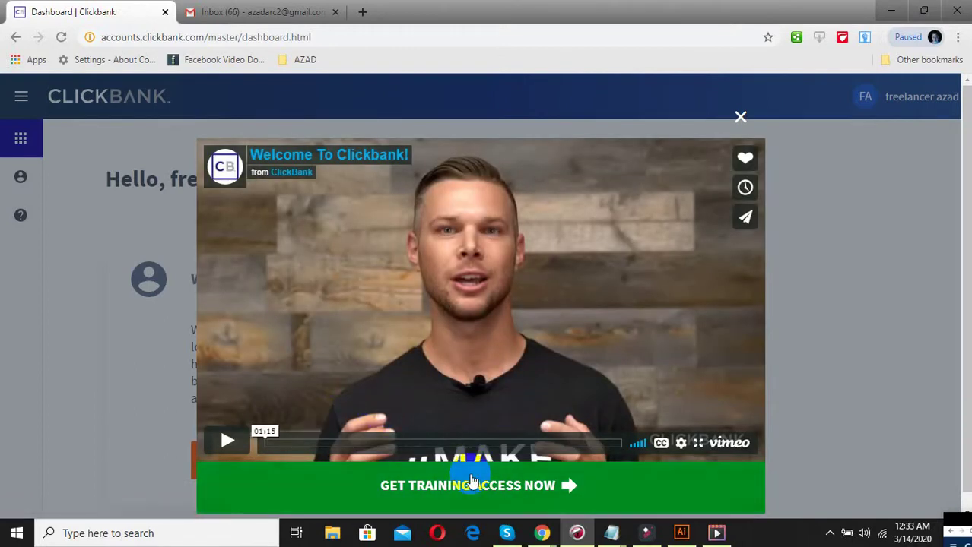
click(566, 486)
click(105, 12)
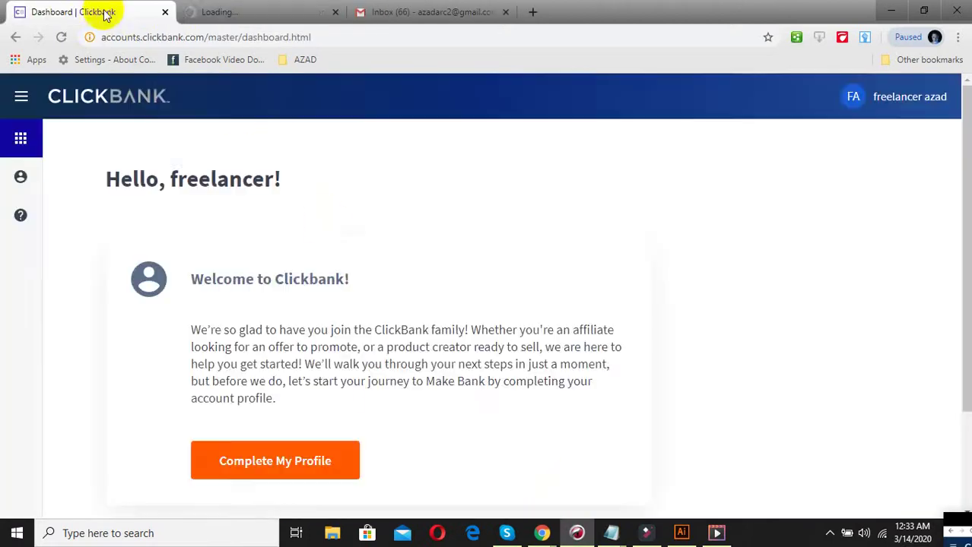
click(315, 469)
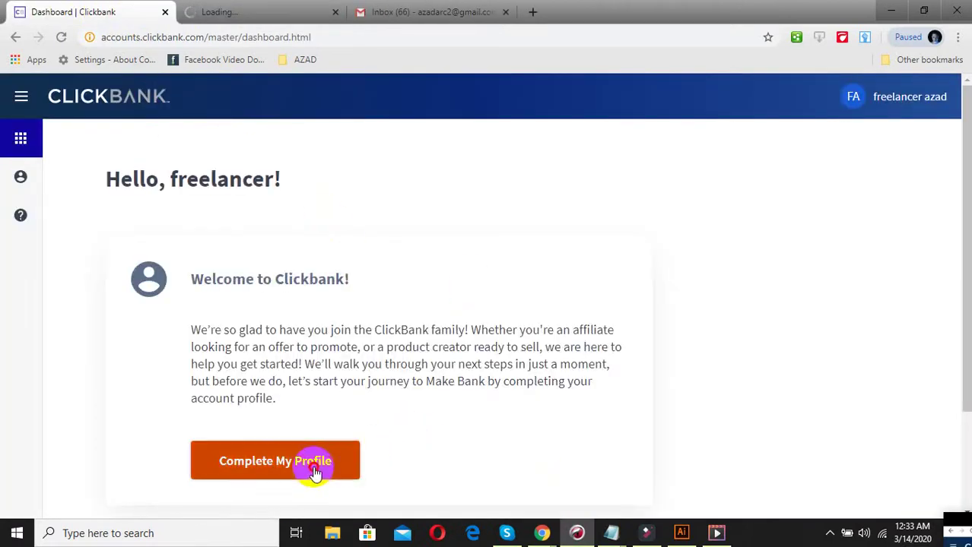
- Scroll to the address fields and accept the suggested city name
scroll(249, 390, down, 3)
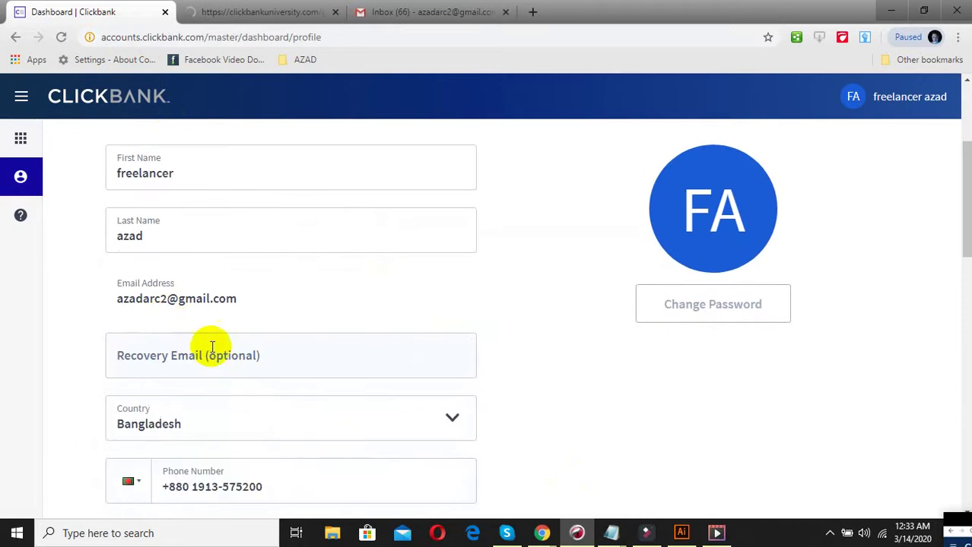
scroll(239, 393, down, 1)
scroll(239, 393, down, 2)
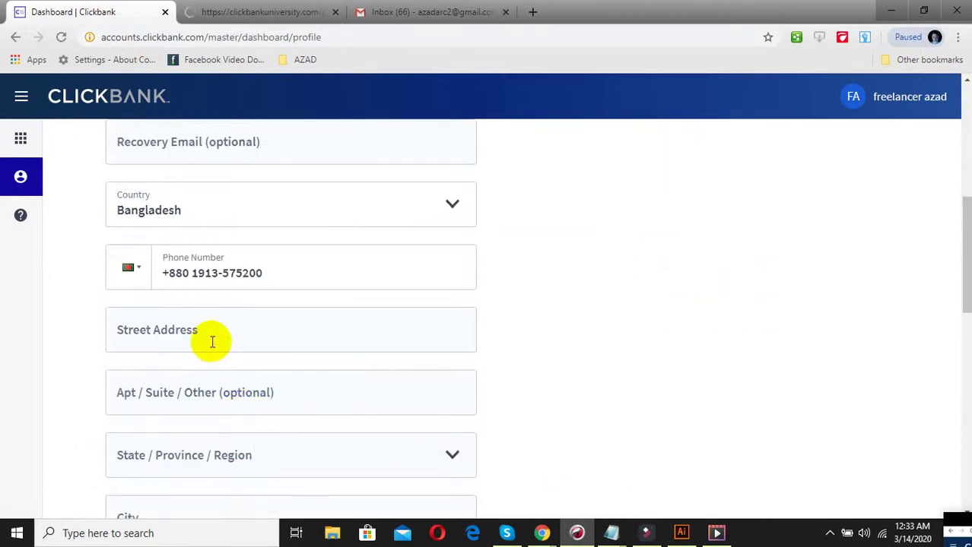
click(212, 342)
click(193, 408)
scroll(243, 449, down, 3)
click(207, 304)
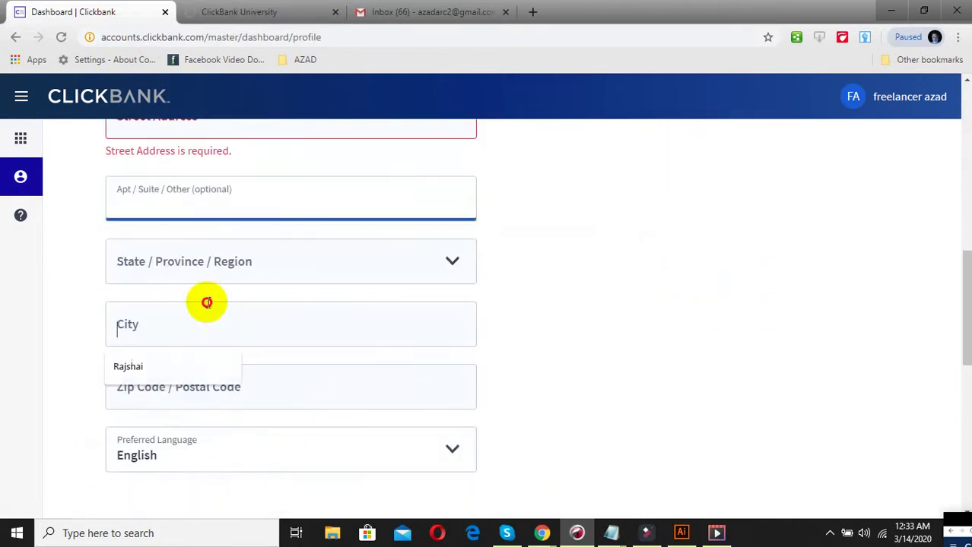
click(188, 362)
- Choose the matching state, starting with R, from the State/Province list
click(181, 268)
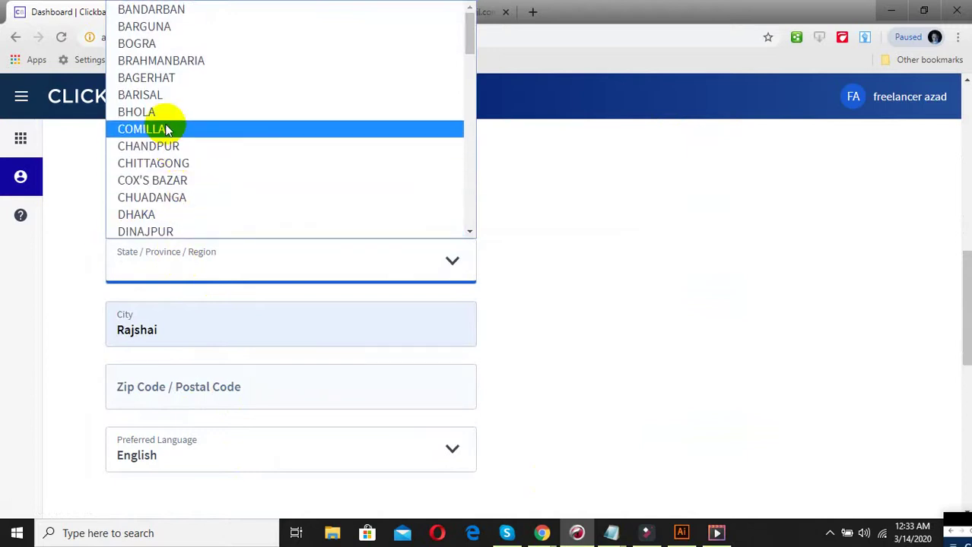
scroll(171, 137, down, 4)
key(r)
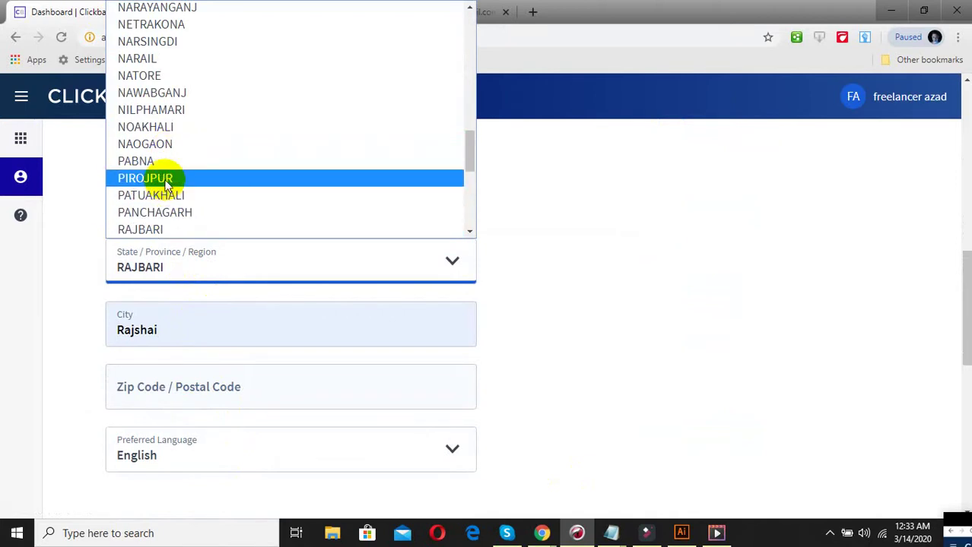
scroll(163, 181, down, 3)
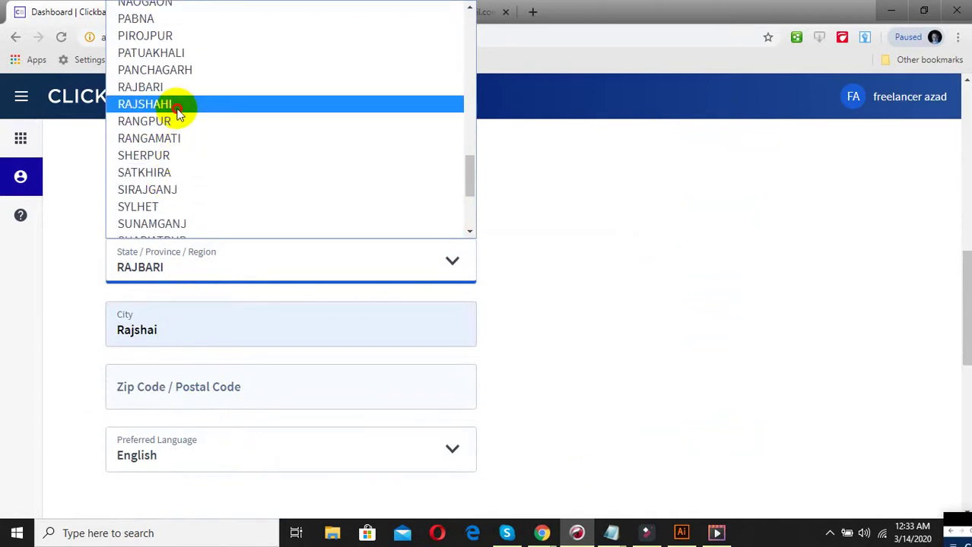
click(178, 105)
- Enter 6203 as the postal code
click(173, 191)
scroll(173, 212, up, 1)
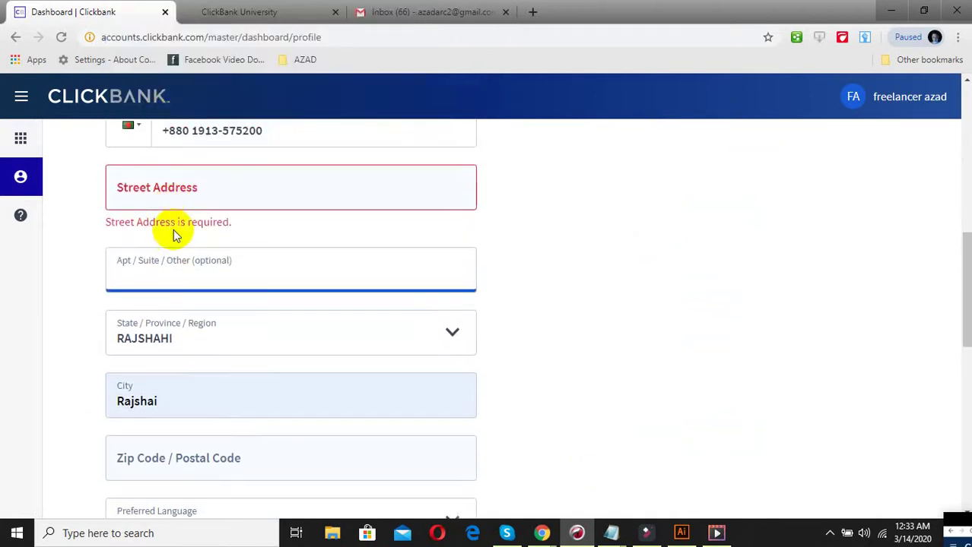
click(179, 187)
scroll(190, 215, up, 1)
scroll(243, 228, up, 3)
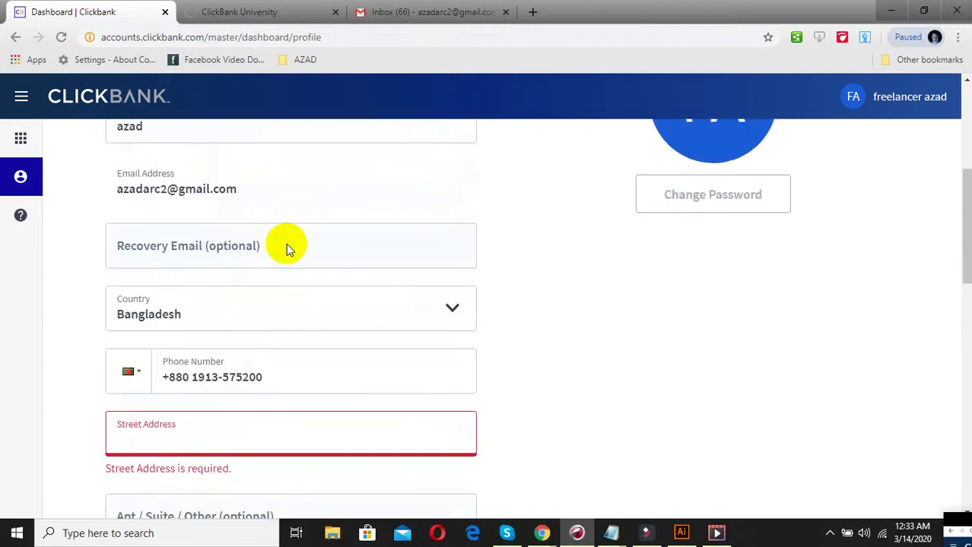
scroll(220, 281, down, 3)
scroll(210, 323, down, 3)
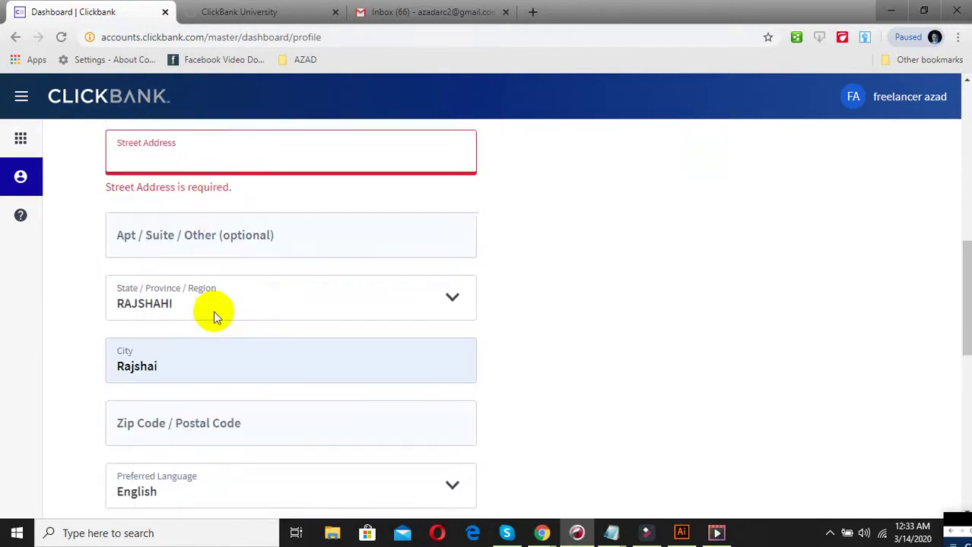
click(180, 318)
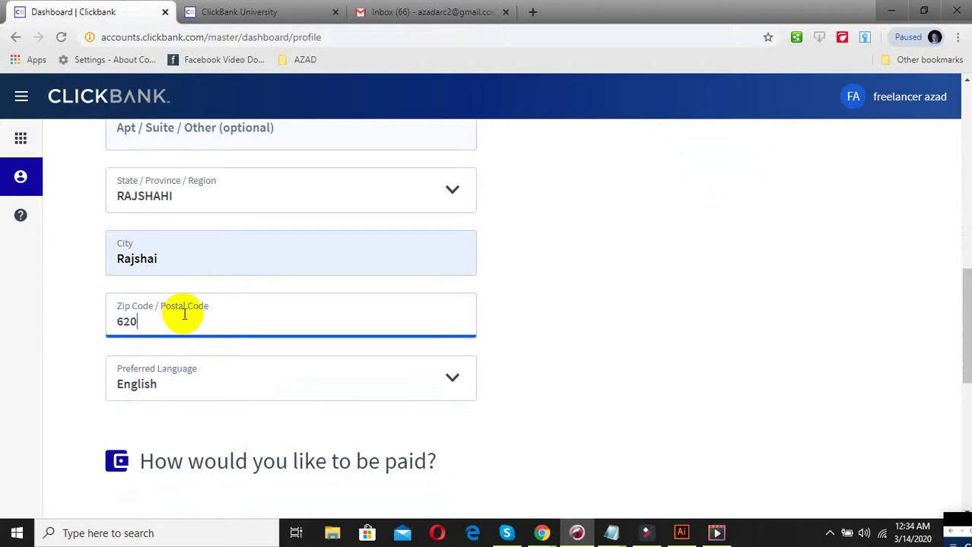
text(6203)
click(77, 356)
- Move to Payee Name and view the account purpose list without choosing one
scroll(235, 420, down, 5)
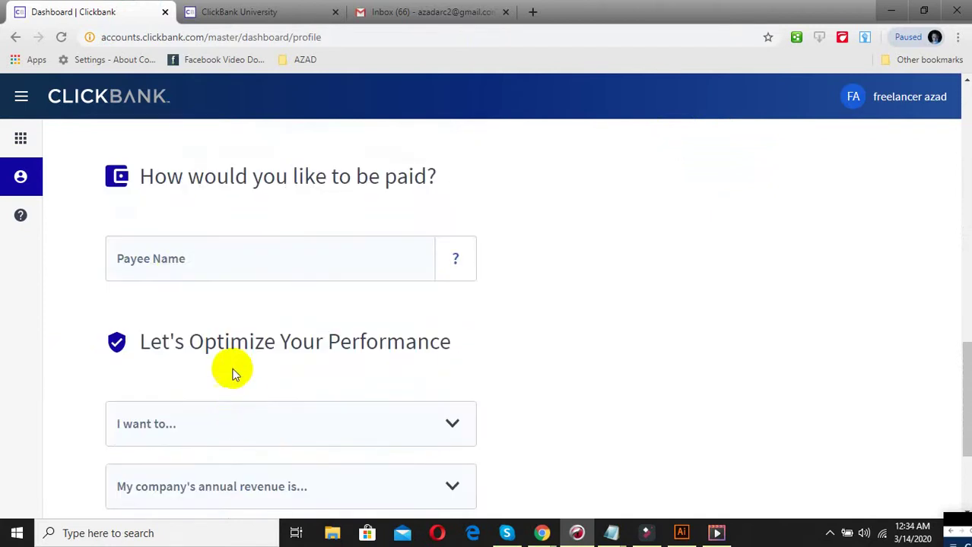
click(183, 273)
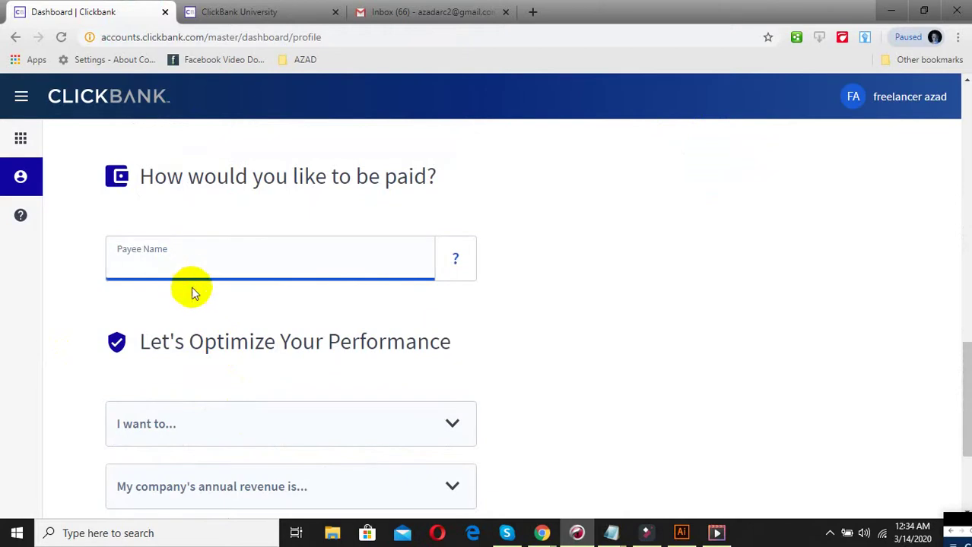
scroll(190, 289, down, 3)
click(191, 237)
click(537, 354)
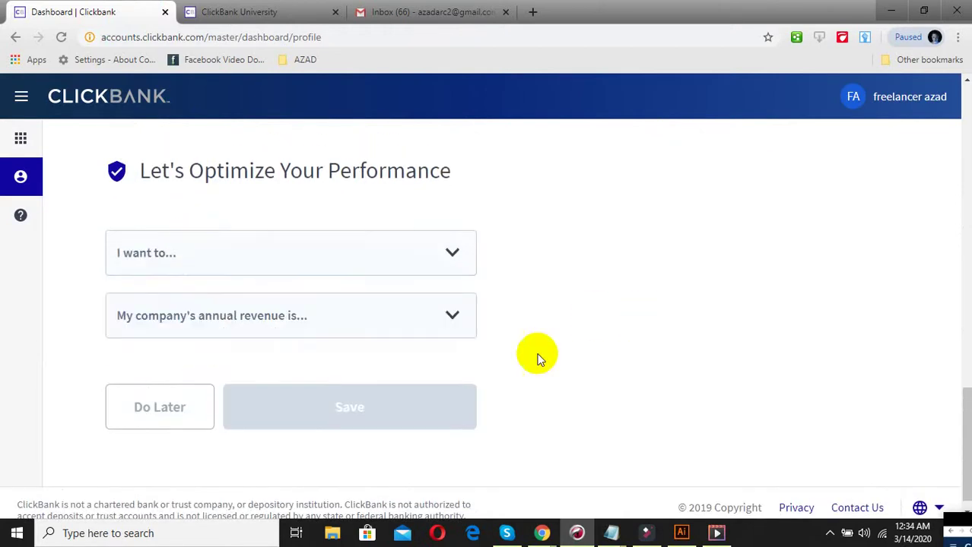
click(829, 533)
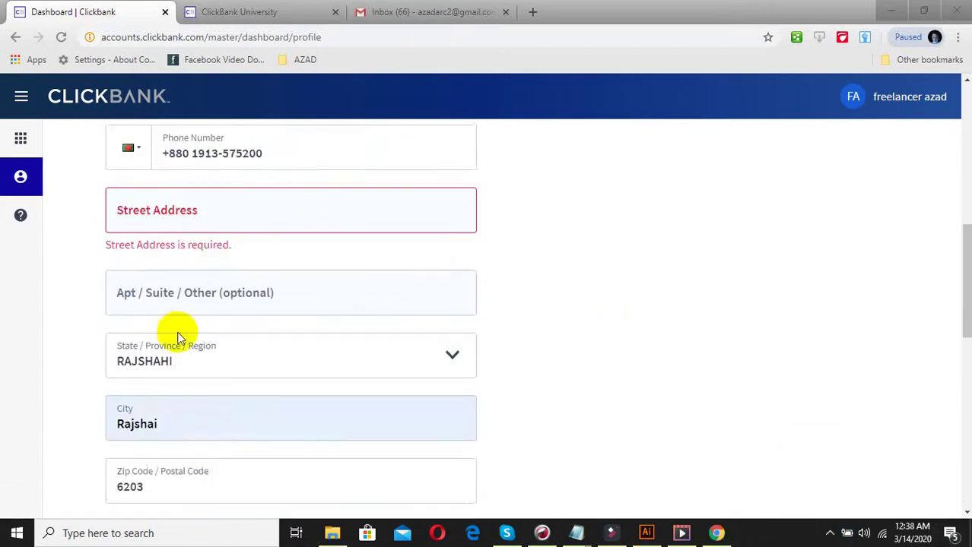
- Paste the address copied from the AZAD.txt notes into Street Address
scroll(179, 337, up, 3)
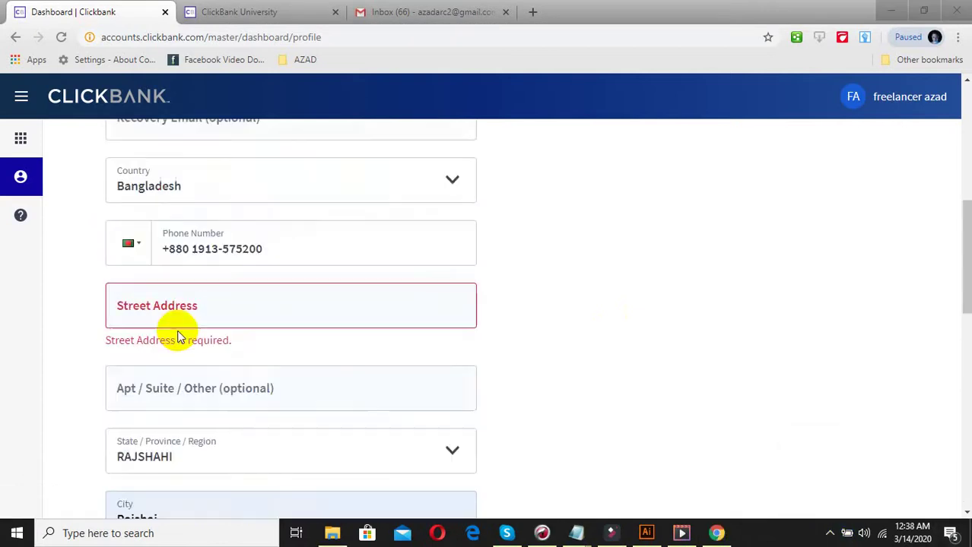
scroll(270, 364, down, 1)
mouse_move(583, 534)
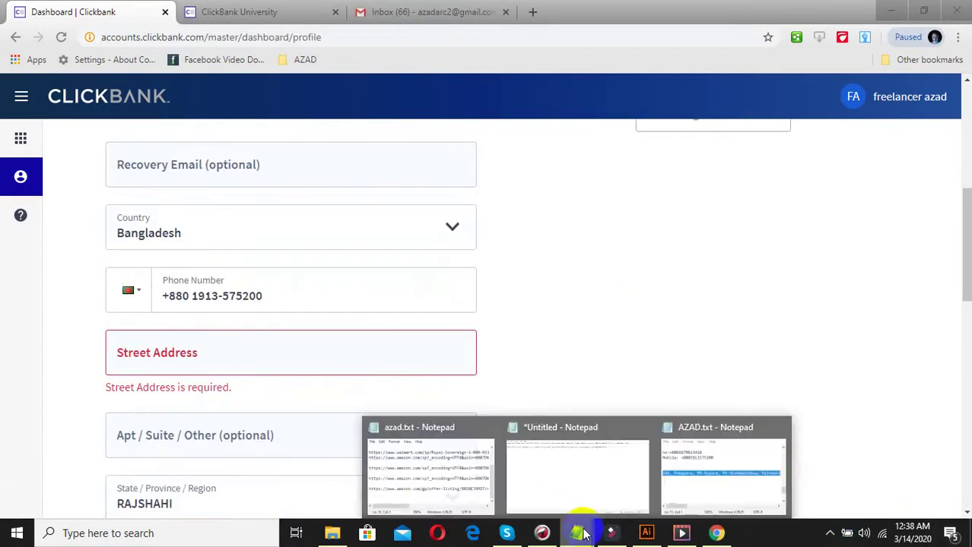
click(684, 476)
click(203, 362)
click(203, 362)
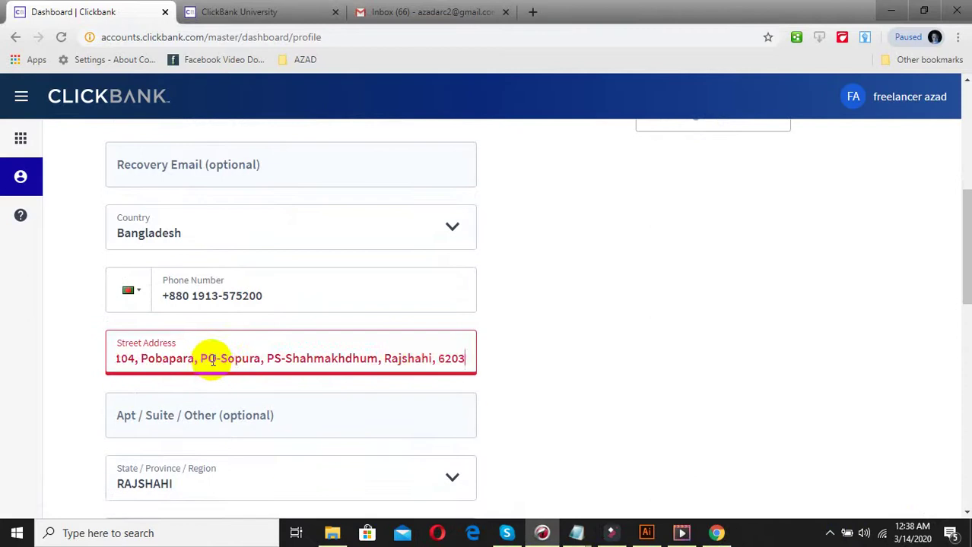
scroll(156, 351, up, 2)
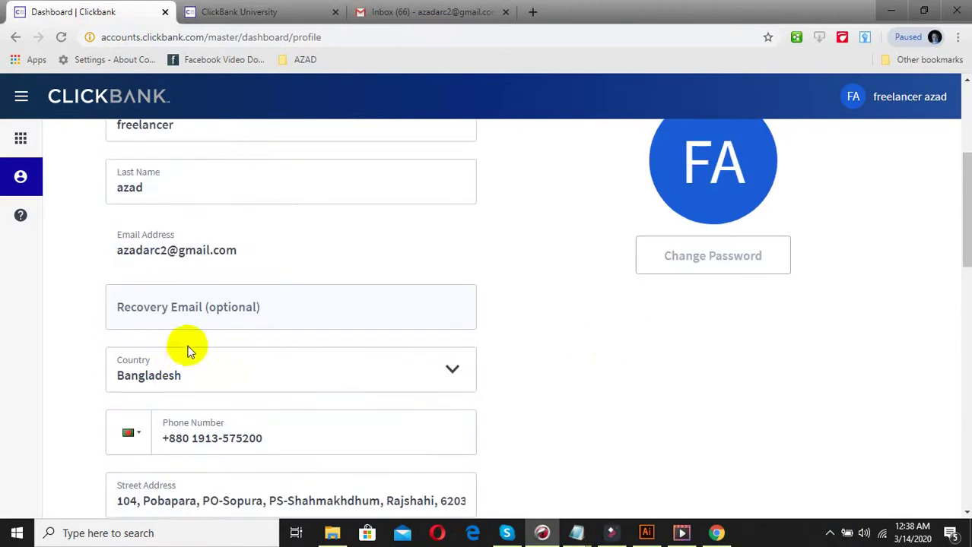
scroll(216, 326, up, 1)
scroll(221, 350, down, 6)
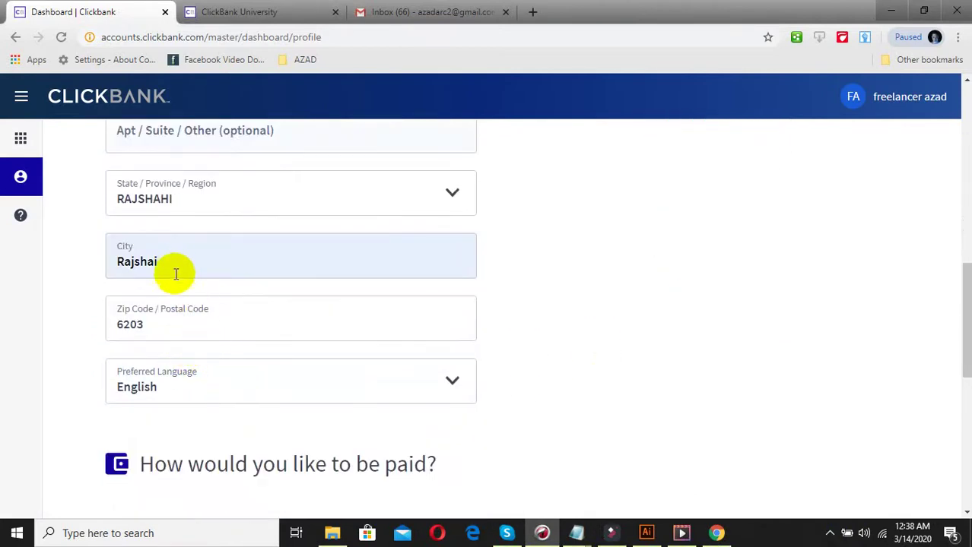
scroll(170, 268, up, 2)
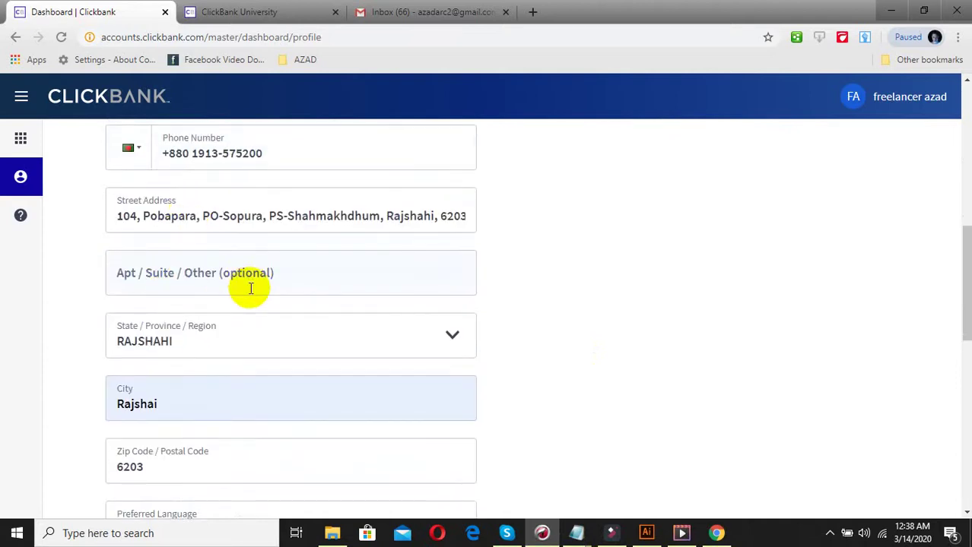
scroll(220, 285, down, 6)
click(208, 278)
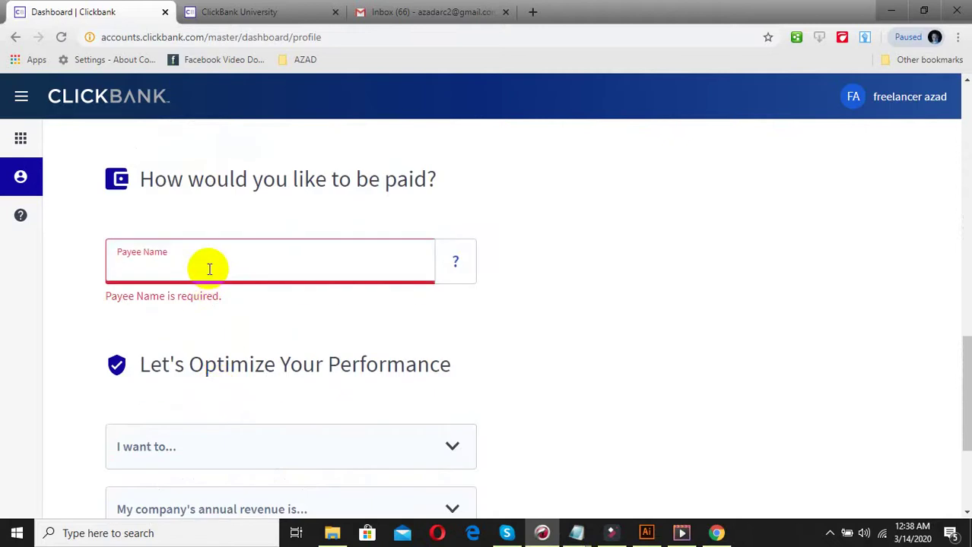
- Type the payee's name into the Payee Name field
text(Md)
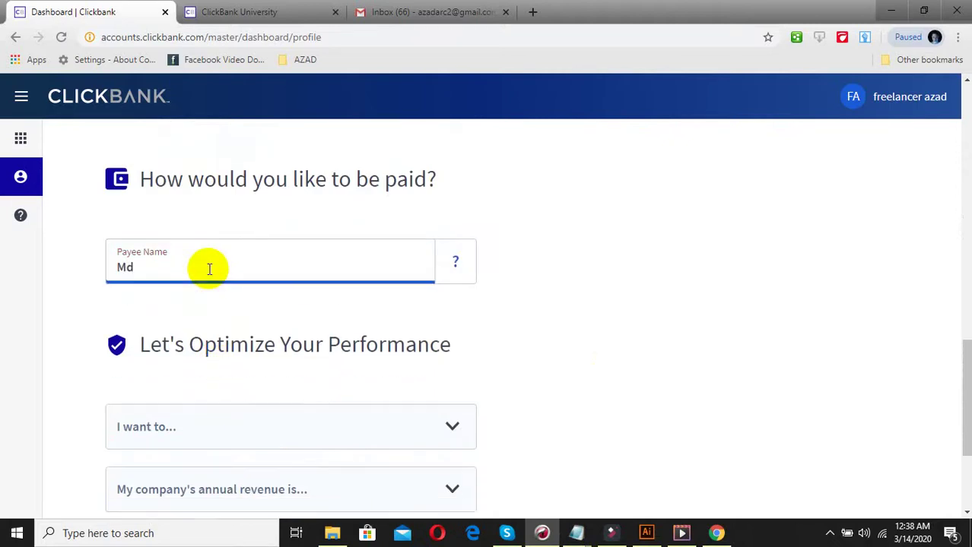
key(BackSpace)
key(BackSpace)
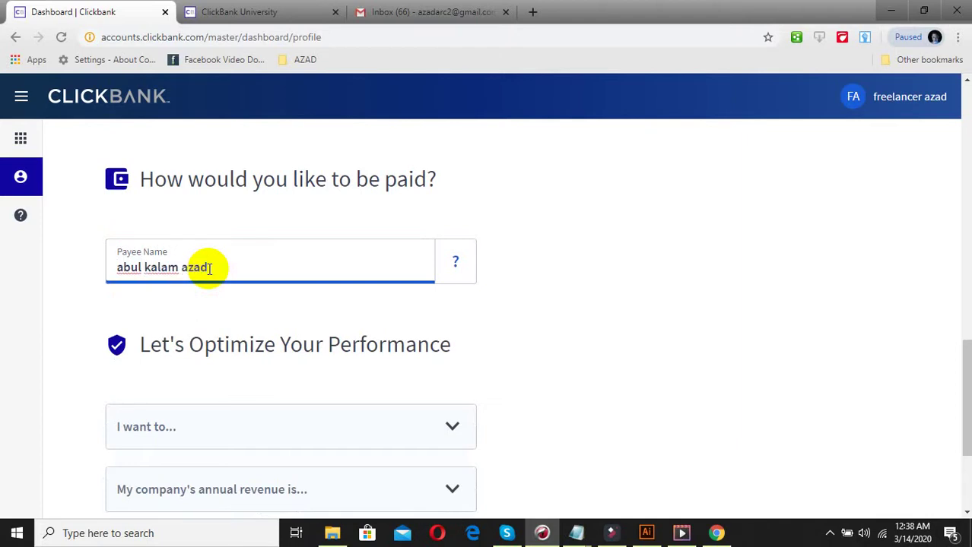
scroll(173, 350, down, 2)
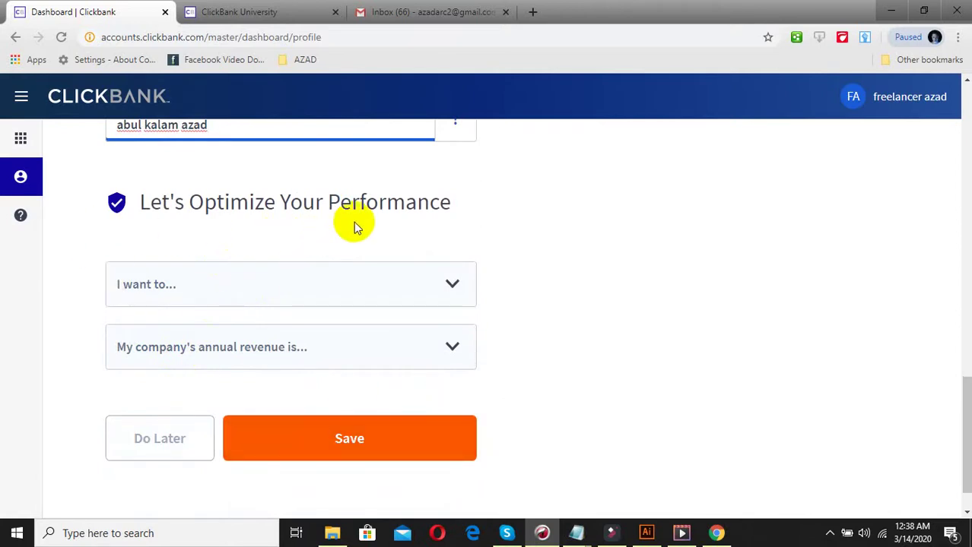
- Choose 'Promote products as an affiliate' and '$100K - $250K' revenue, then save the profile
click(279, 299)
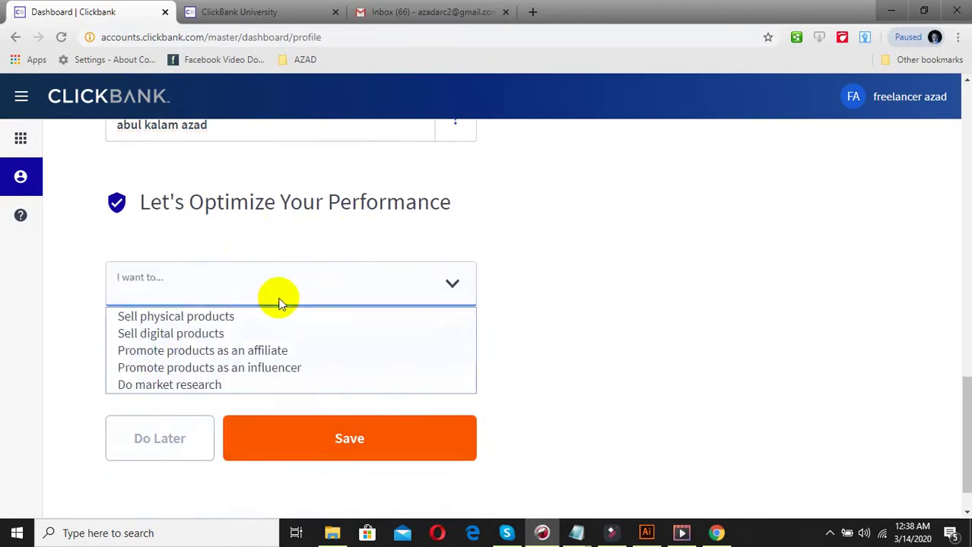
click(278, 351)
click(278, 364)
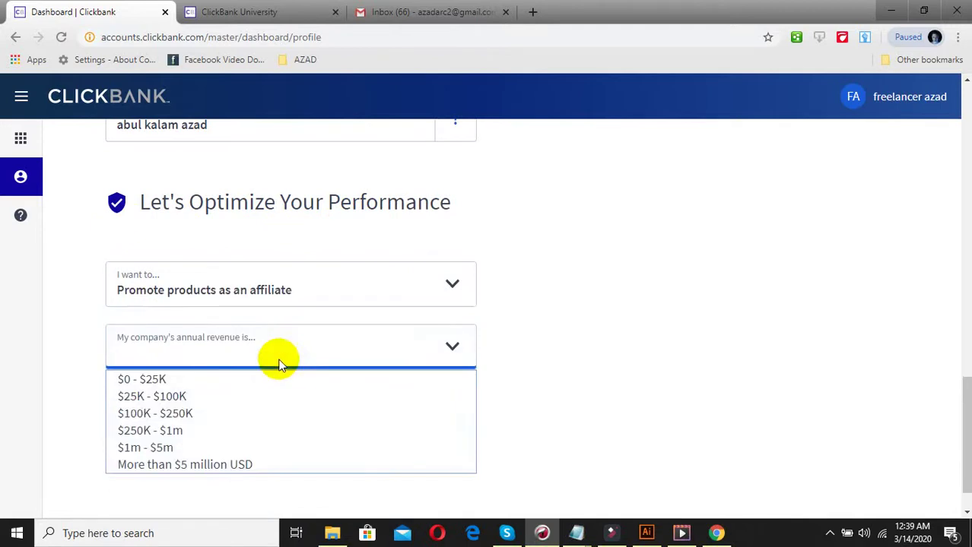
click(200, 420)
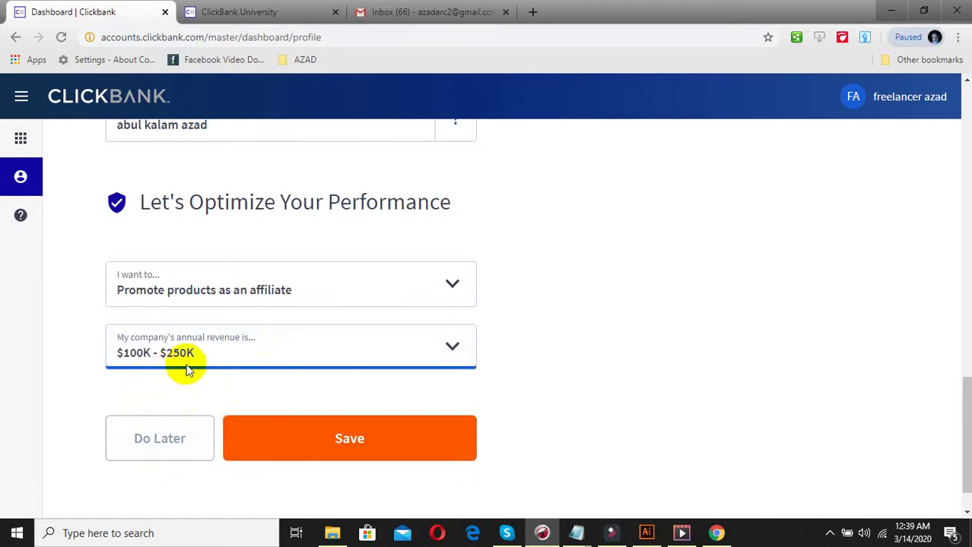
click(298, 429)
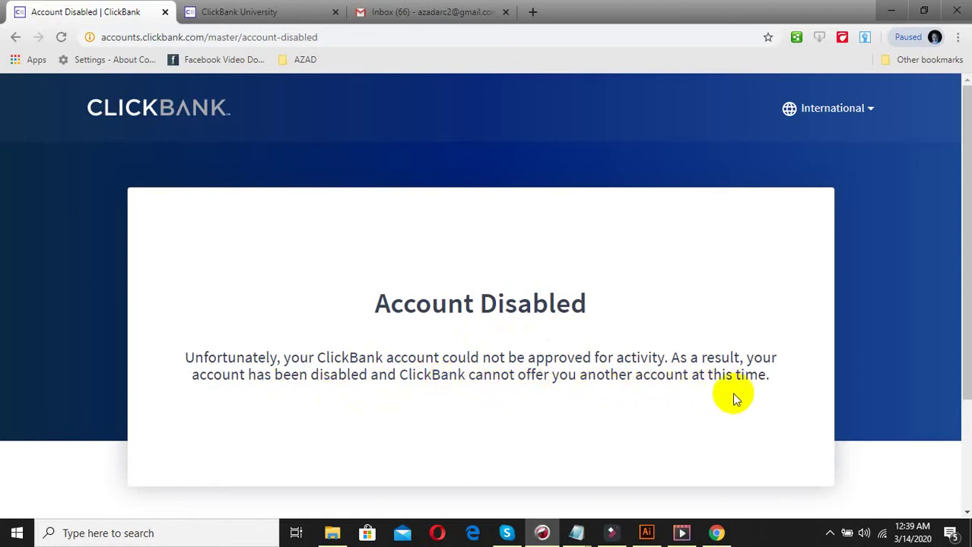
- Use the ClickBank header logo to leave the Account Disabled page for clickbank.com
scroll(382, 416, down, 2)
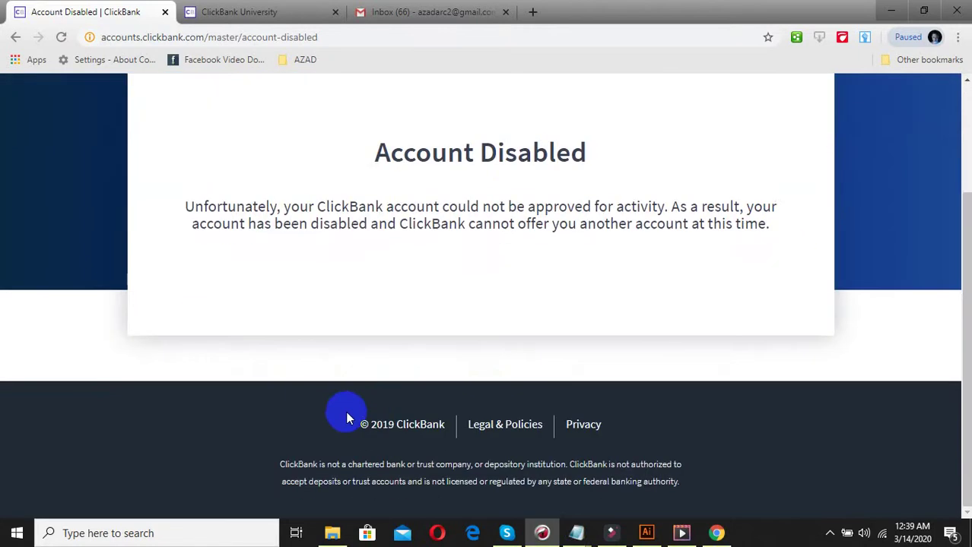
scroll(352, 407, up, 2)
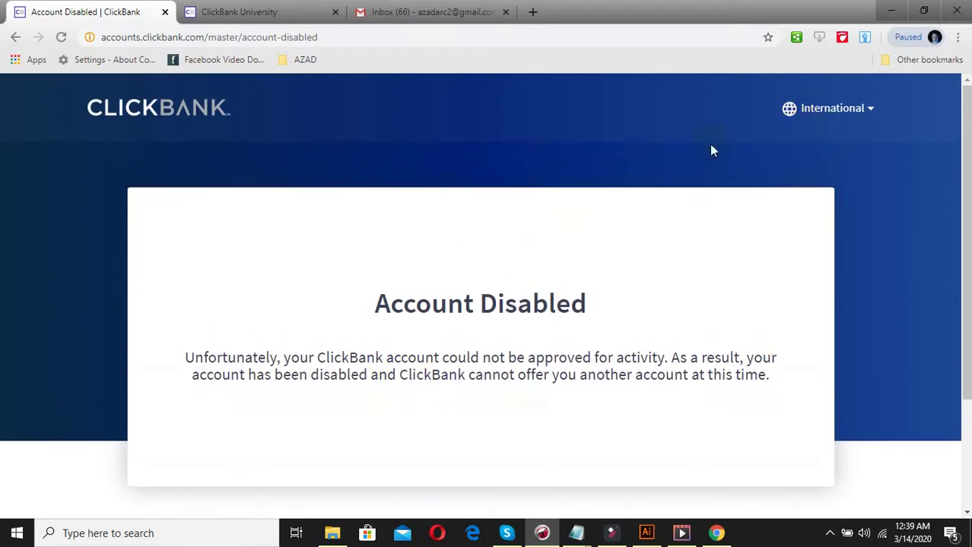
click(149, 111)
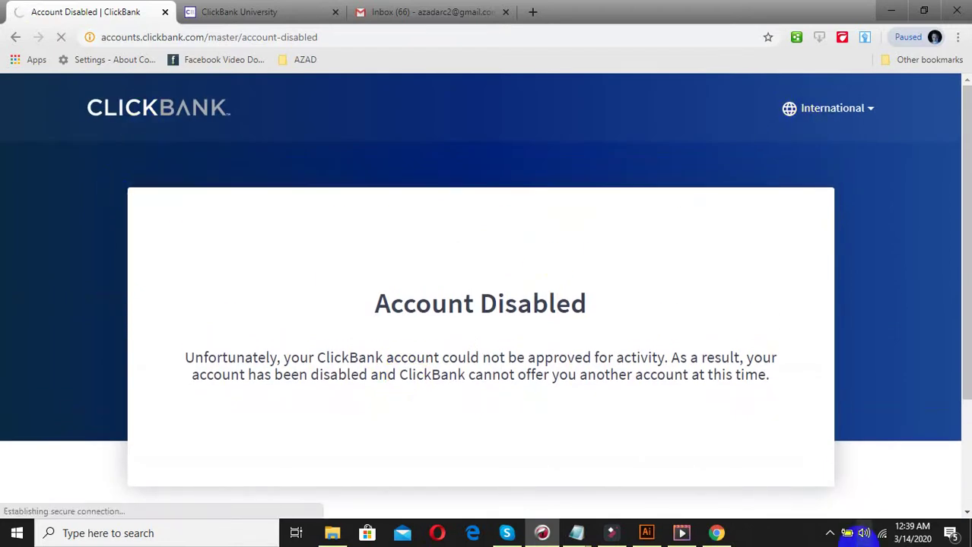
click(830, 533)
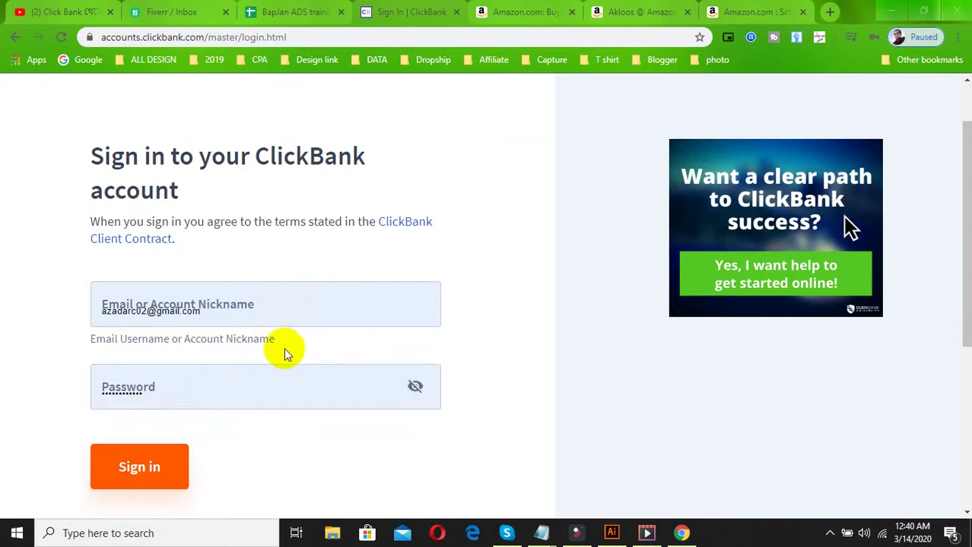
- Sign in to ClickBank with the saved email and password
scroll(284, 347, down, 1)
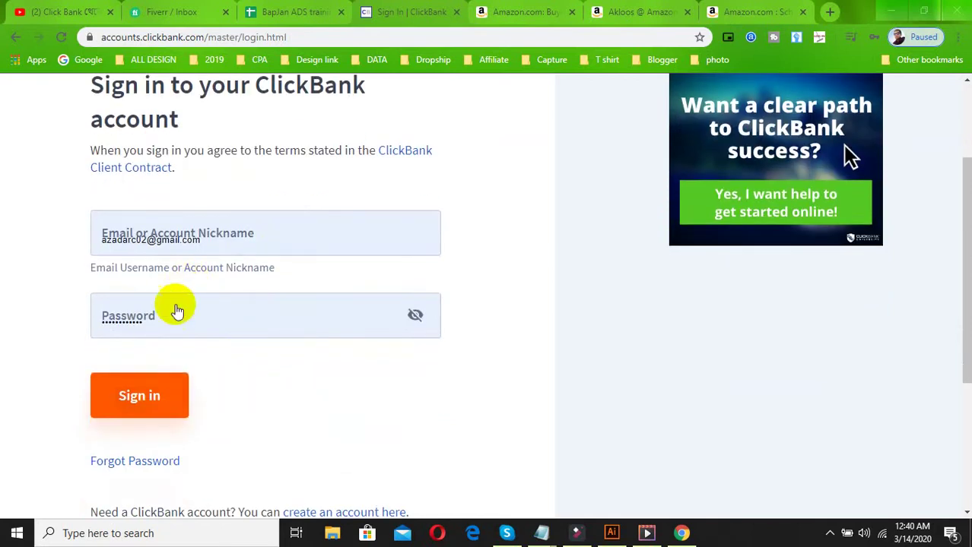
click(139, 380)
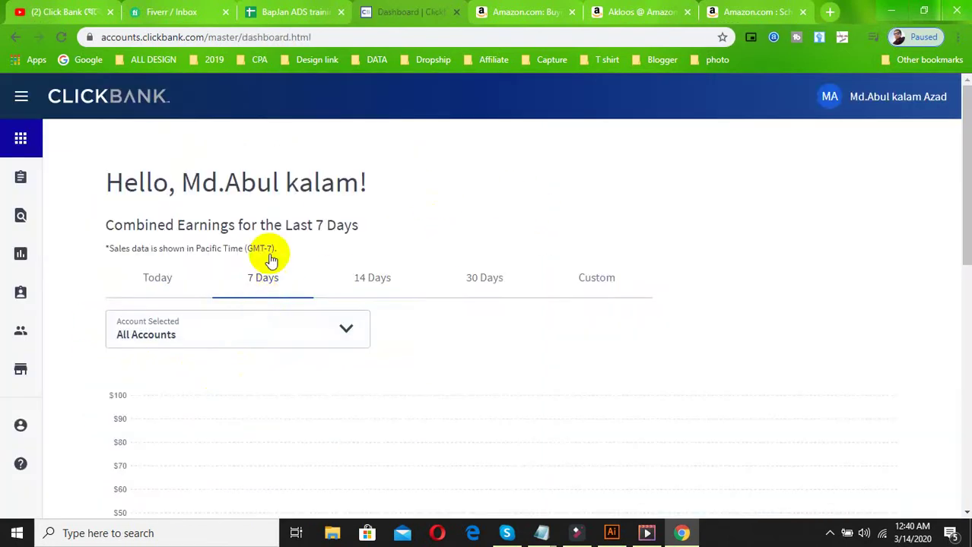
- Review My Profile from the avatar menu, then open Manage Account Nicknames
scroll(351, 306, down, 3)
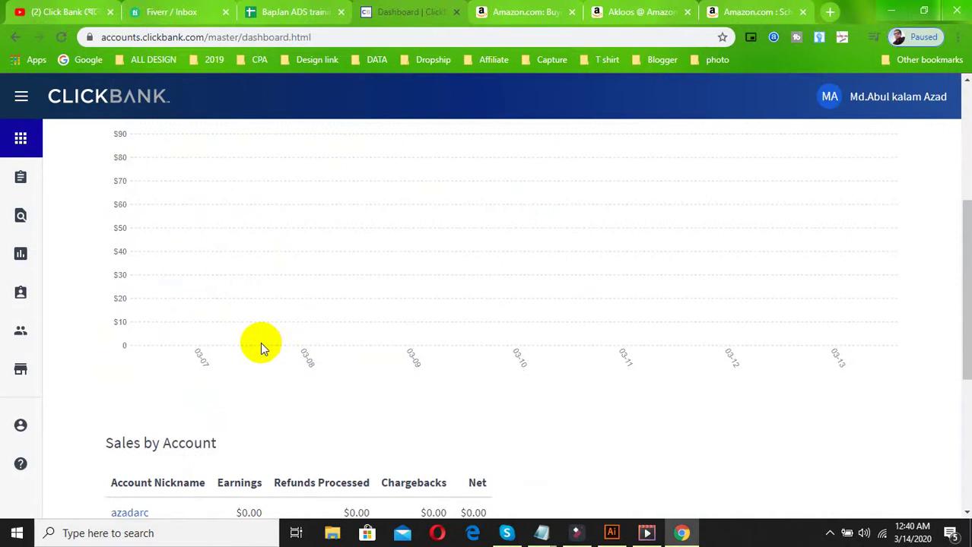
scroll(201, 350, up, 4)
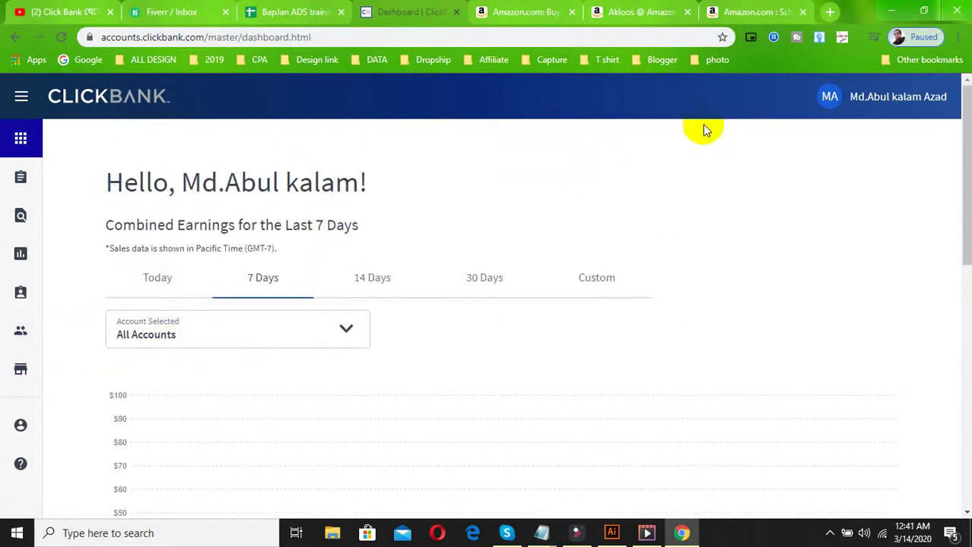
click(831, 98)
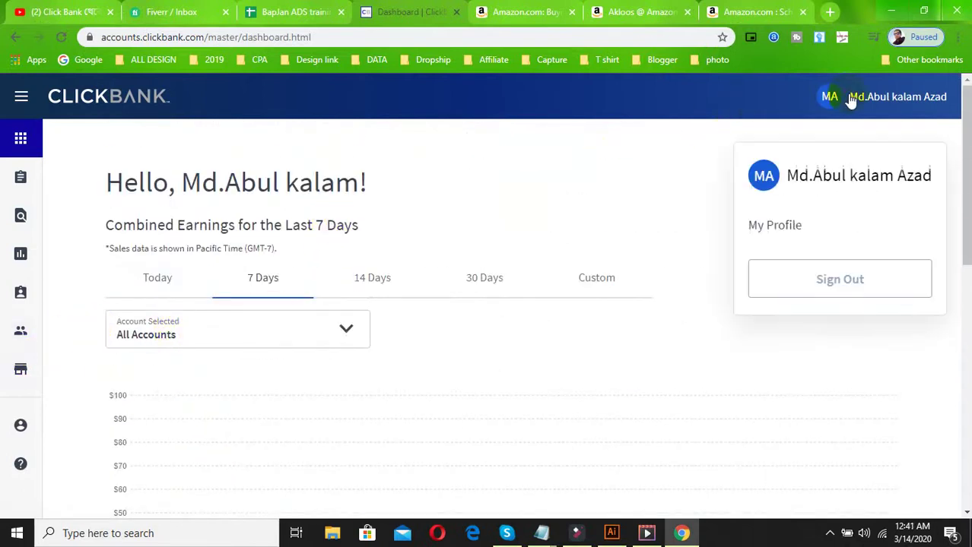
click(786, 237)
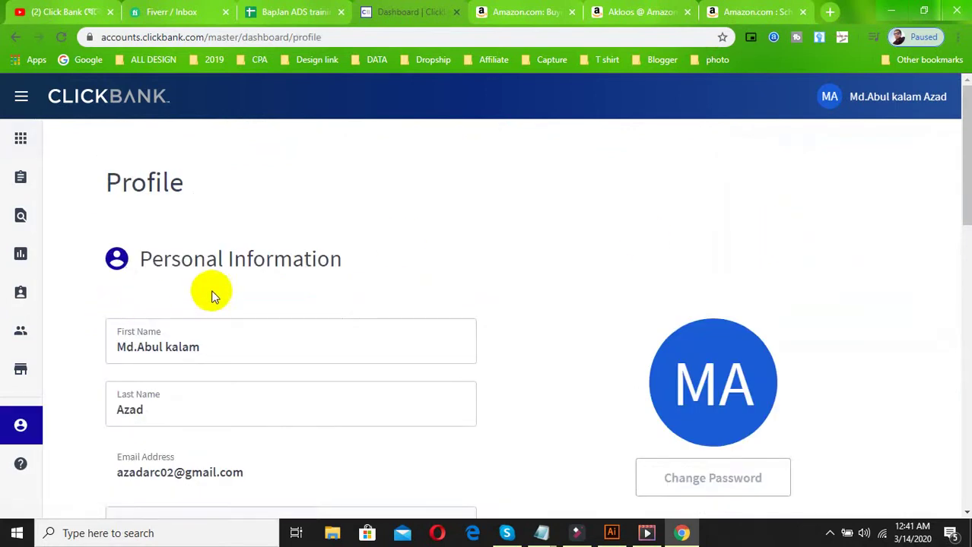
scroll(291, 369, down, 4)
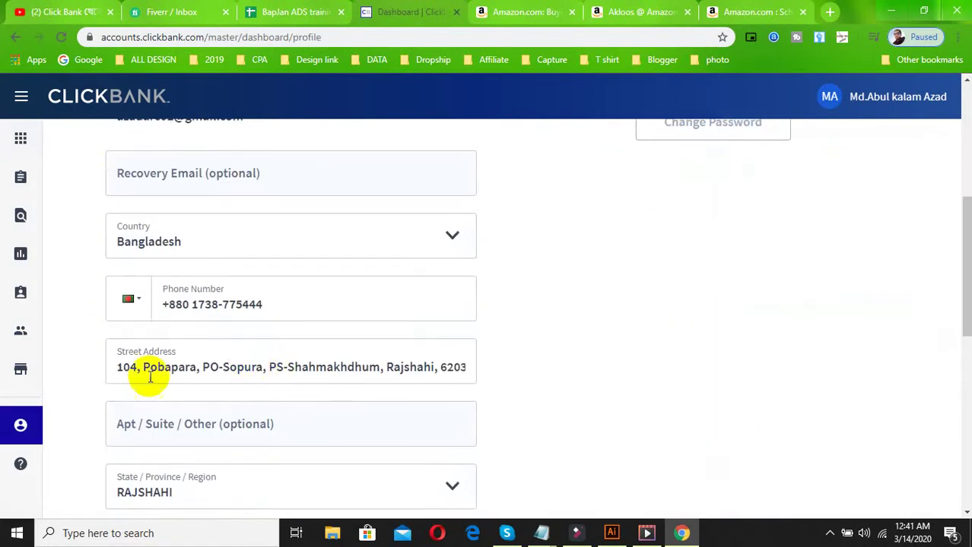
scroll(237, 363, down, 4)
scroll(205, 396, down, 3)
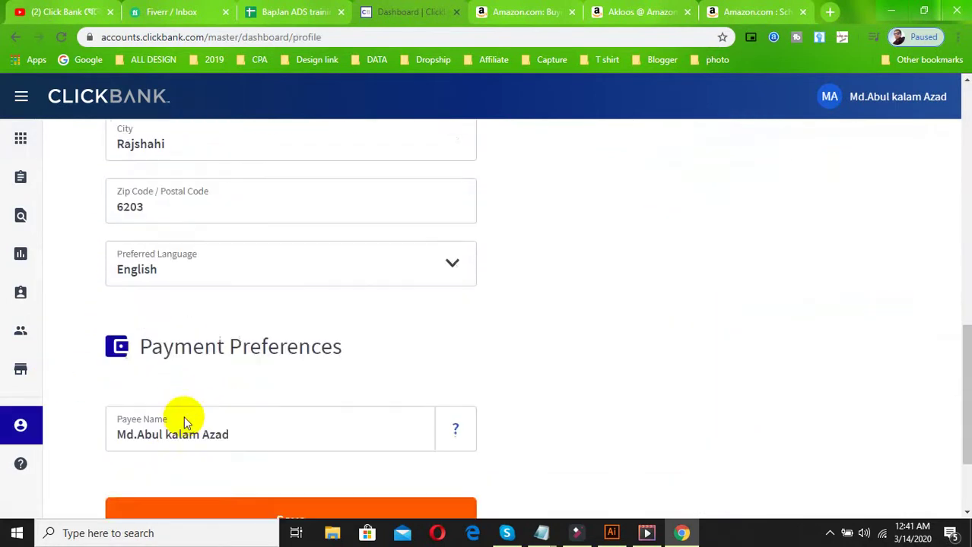
scroll(106, 365, up, 2)
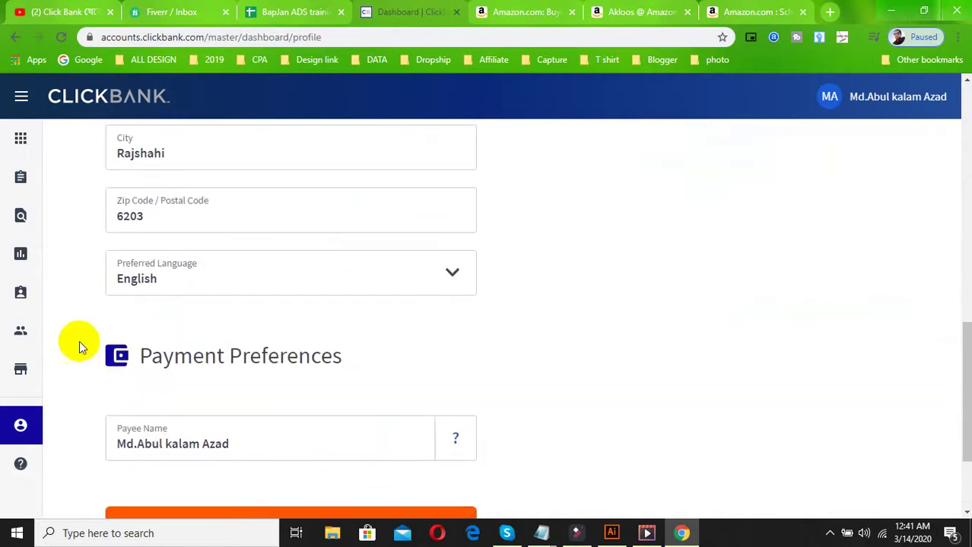
click(22, 293)
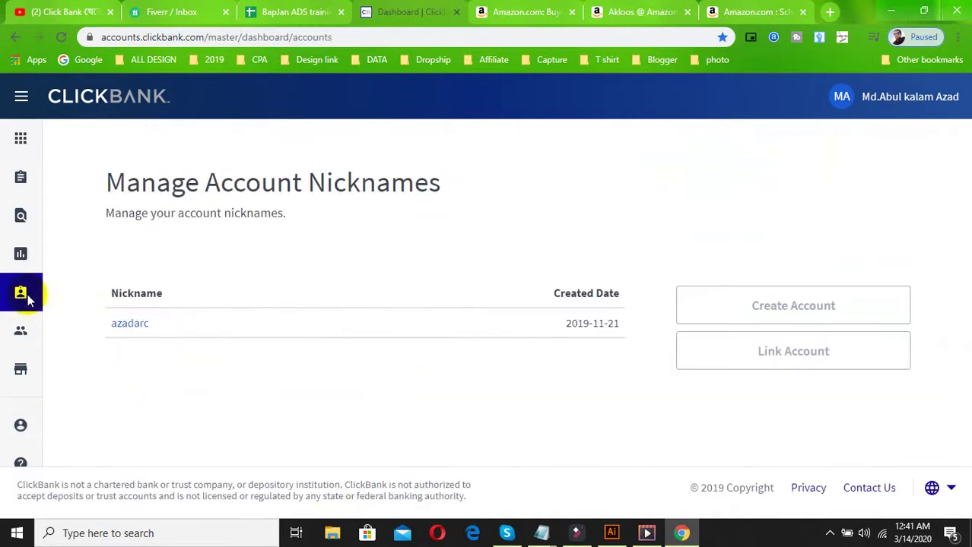
- Open the account nickname's Account Home in a new tab and review its $0.00 sales snapshots
middle_click(126, 324)
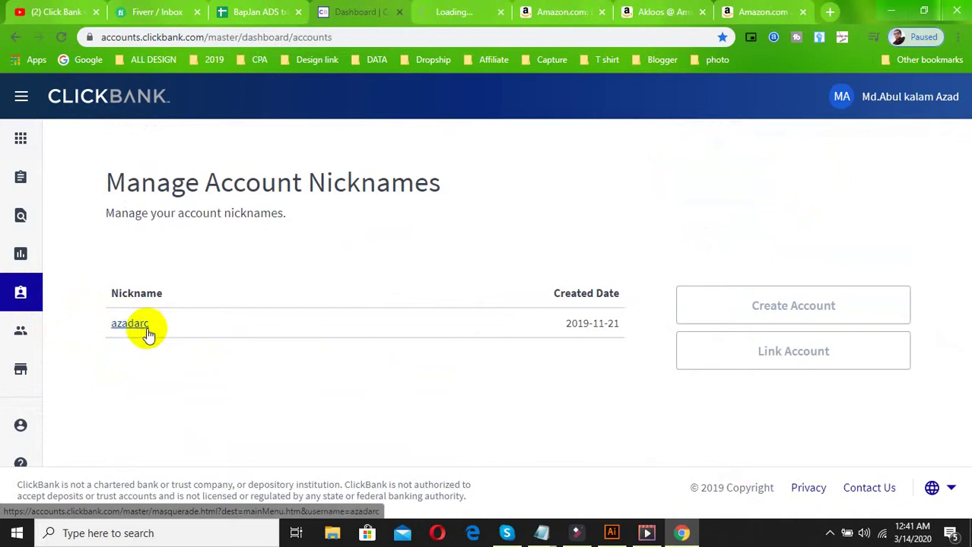
click(446, 16)
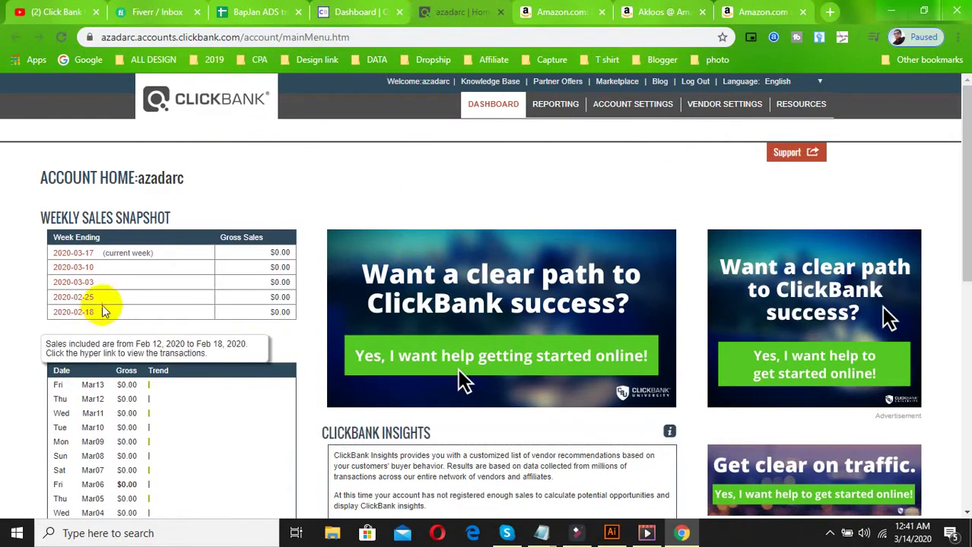
scroll(130, 429, down, 5)
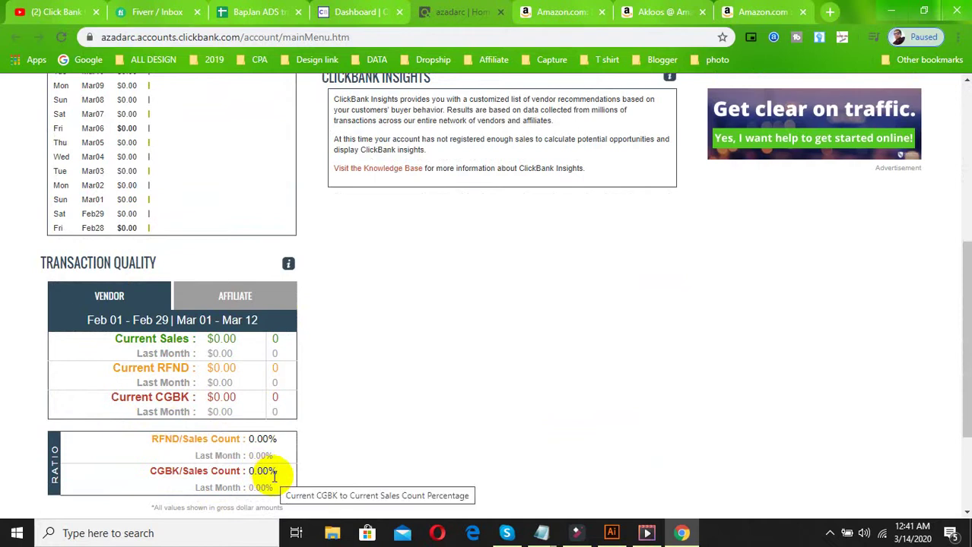
scroll(263, 449, up, 1)
scroll(262, 449, up, 5)
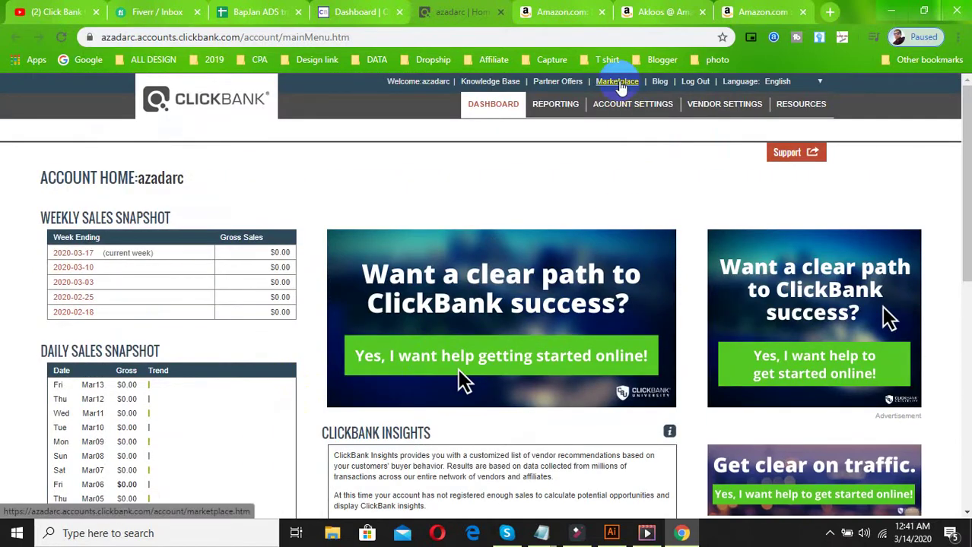
- Open the Marketplace and browse Health & Fitness products sorted by popularity
click(620, 83)
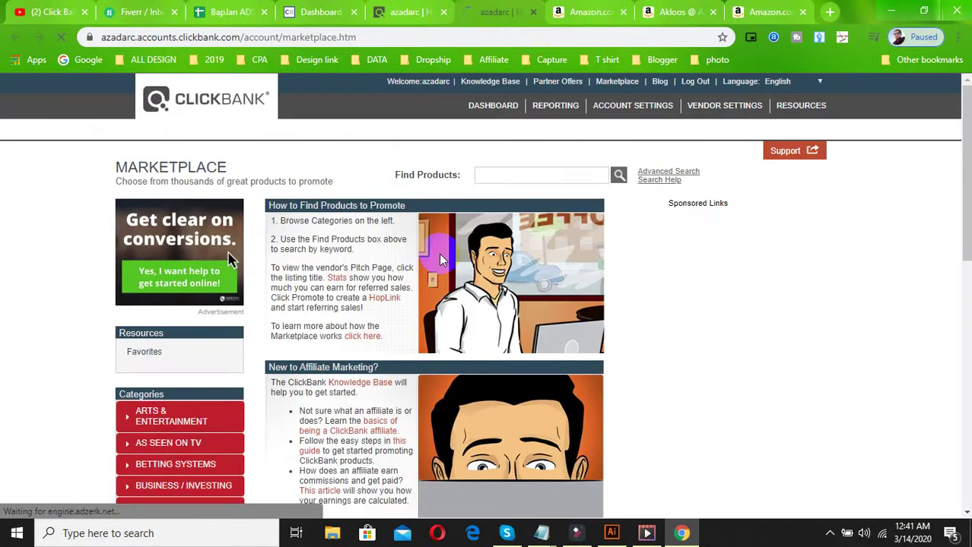
scroll(336, 341, down, 6)
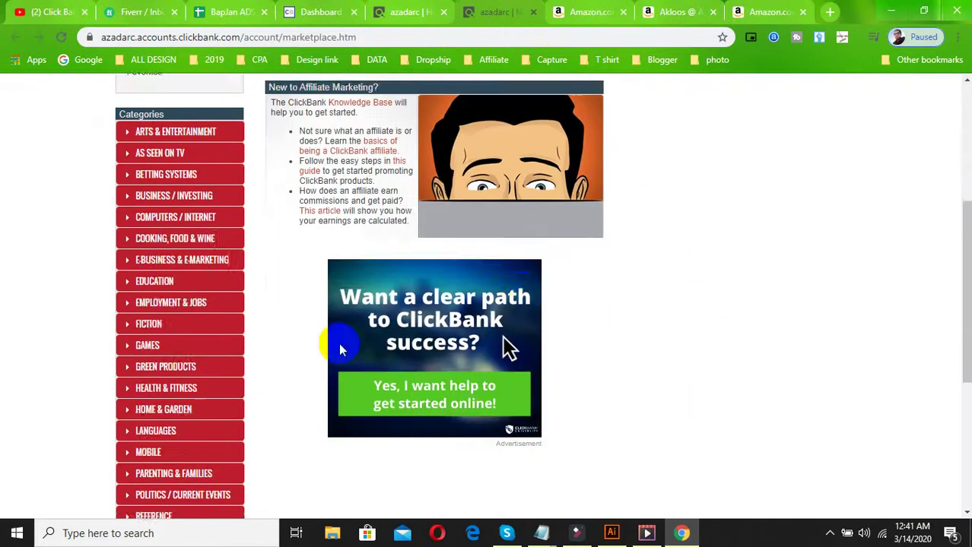
scroll(168, 386, up, 3)
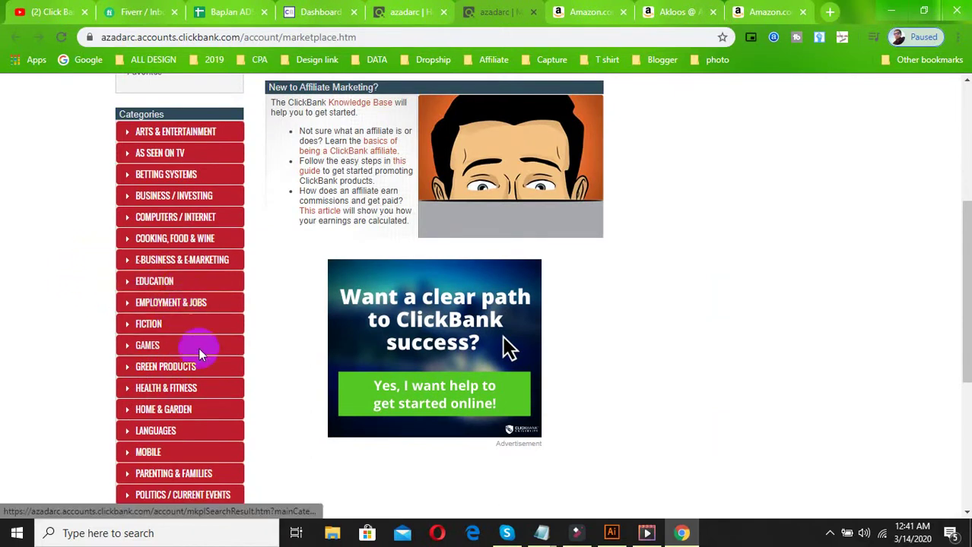
scroll(199, 351, down, 2)
scroll(210, 365, down, 2)
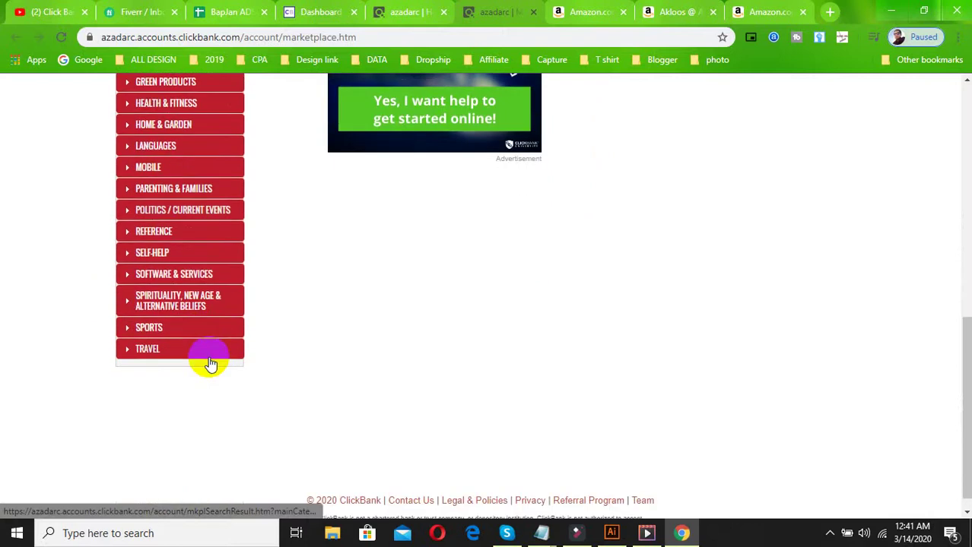
scroll(209, 365, up, 3)
scroll(209, 364, up, 2)
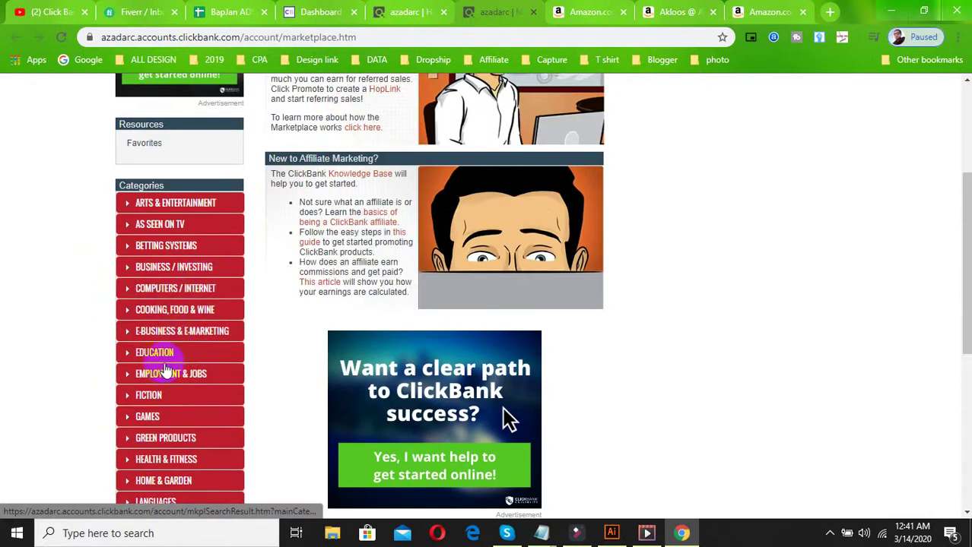
scroll(165, 377, down, 2)
scroll(188, 310, up, 1)
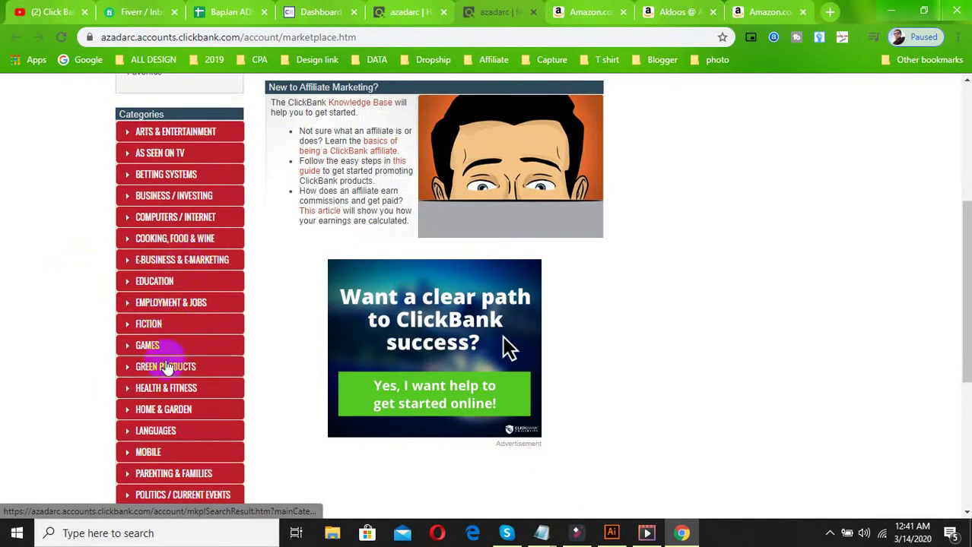
scroll(188, 380, down, 1)
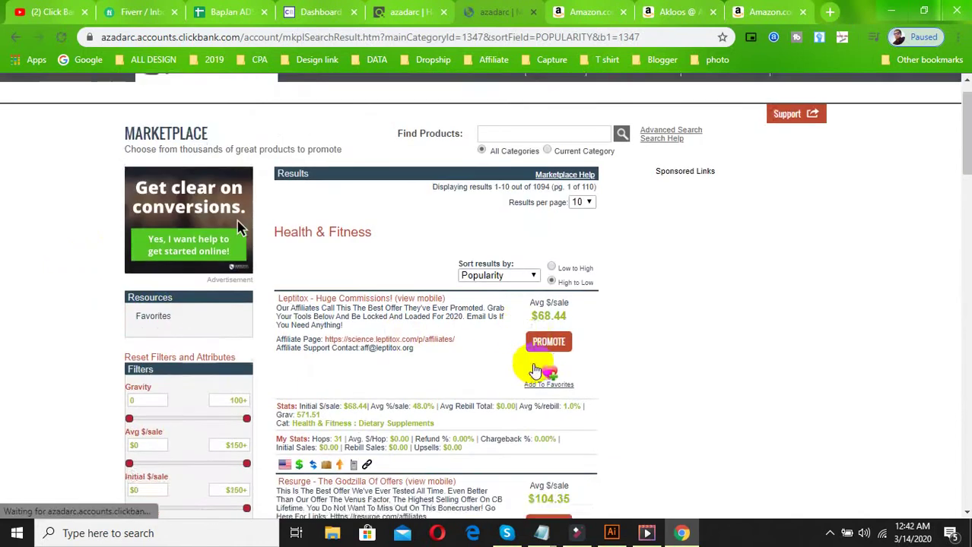
- Open the Leptitox listing's sales page in a new tab and switch to it
scroll(536, 370, down, 1)
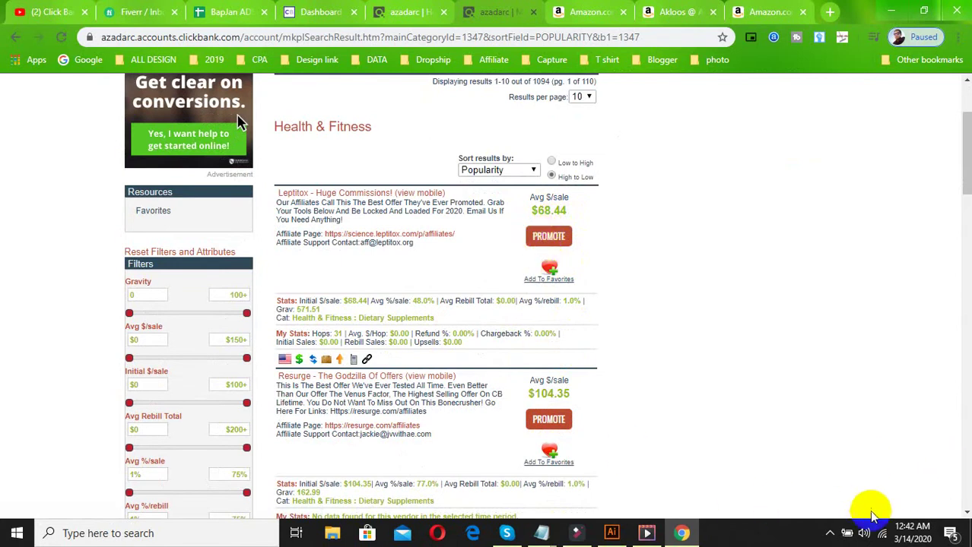
click(828, 534)
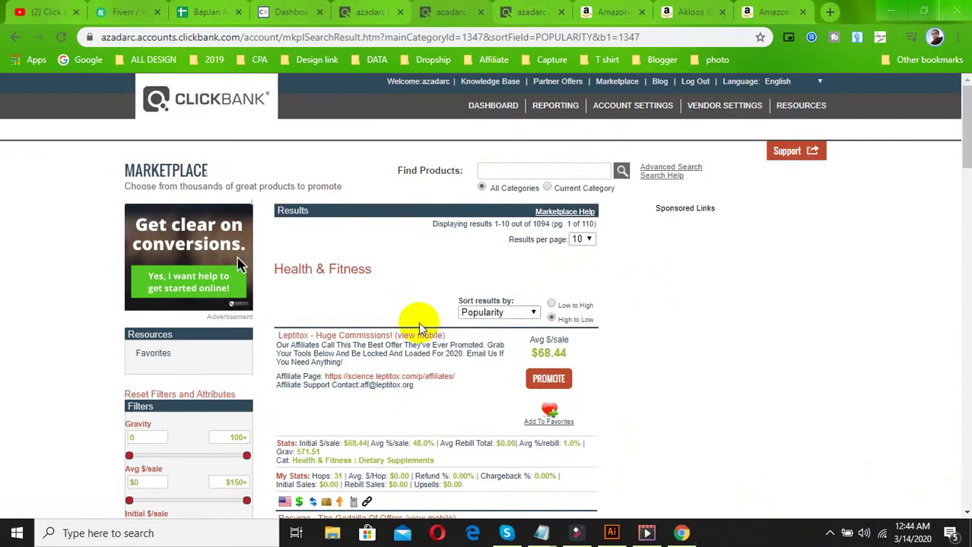
scroll(456, 342, down, 1)
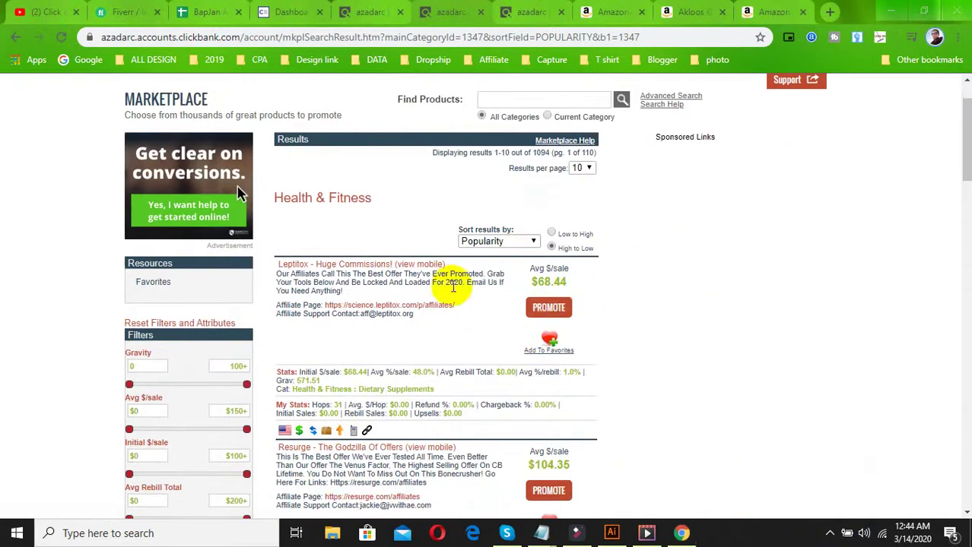
middle_click(323, 266)
click(475, 11)
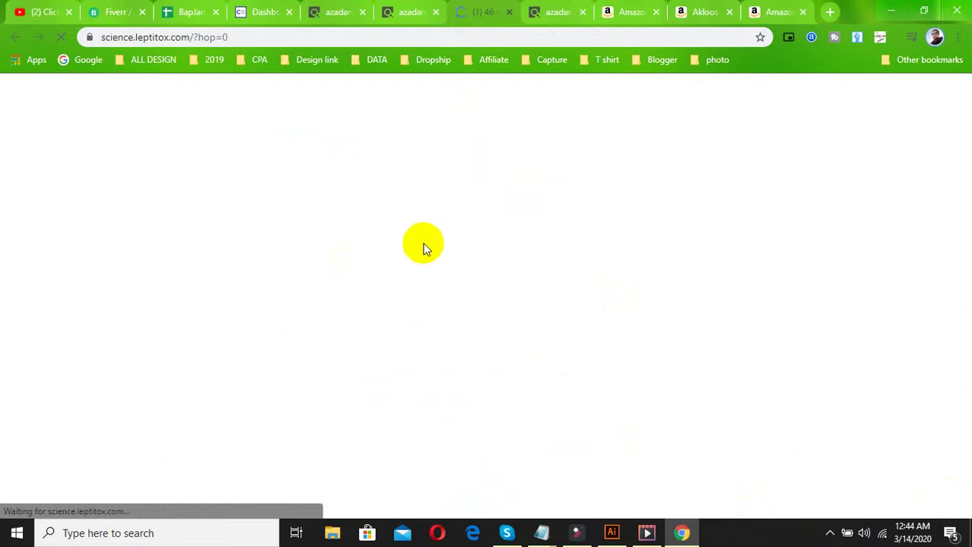
- Skim the Leptitox sales page, then return to the Marketplace tab
scroll(538, 191, down, 3)
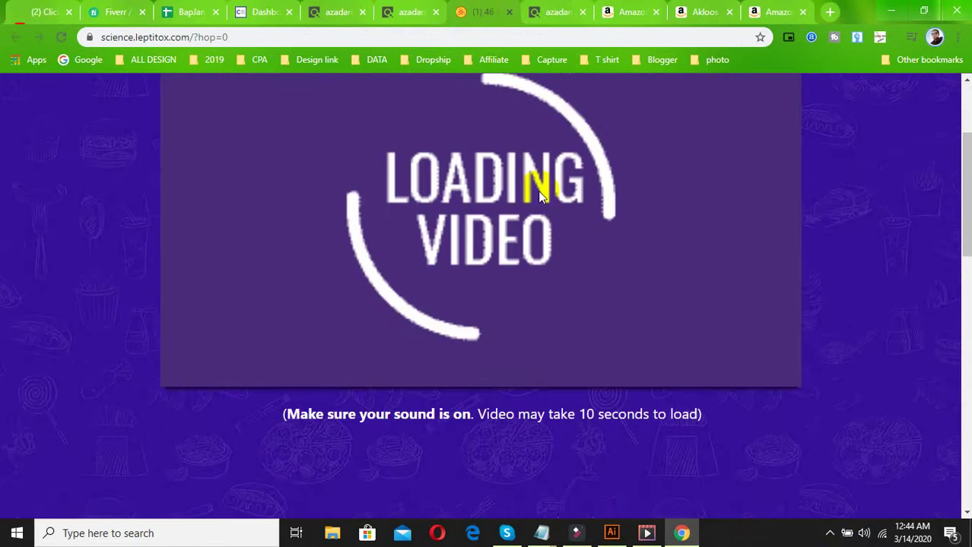
scroll(537, 191, down, 3)
scroll(503, 213, up, 5)
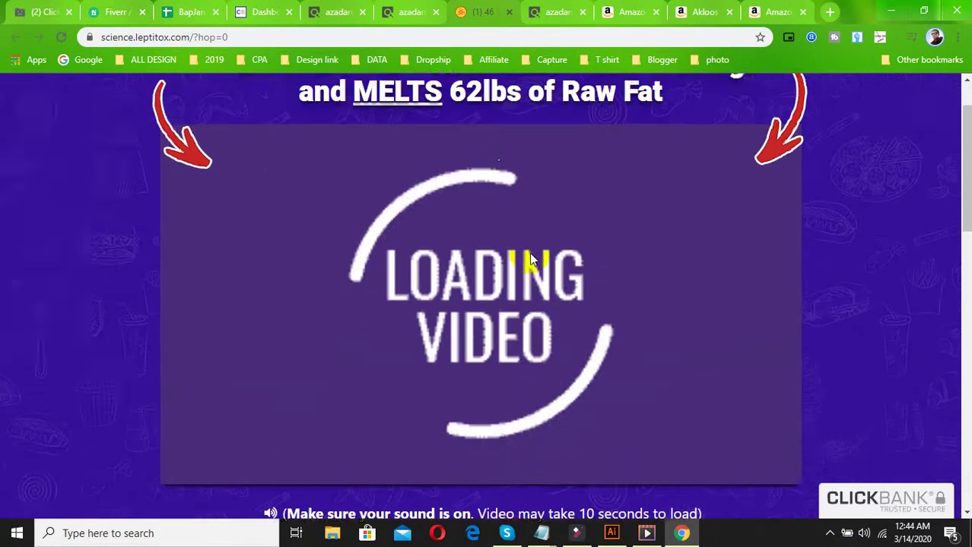
scroll(531, 243, up, 1)
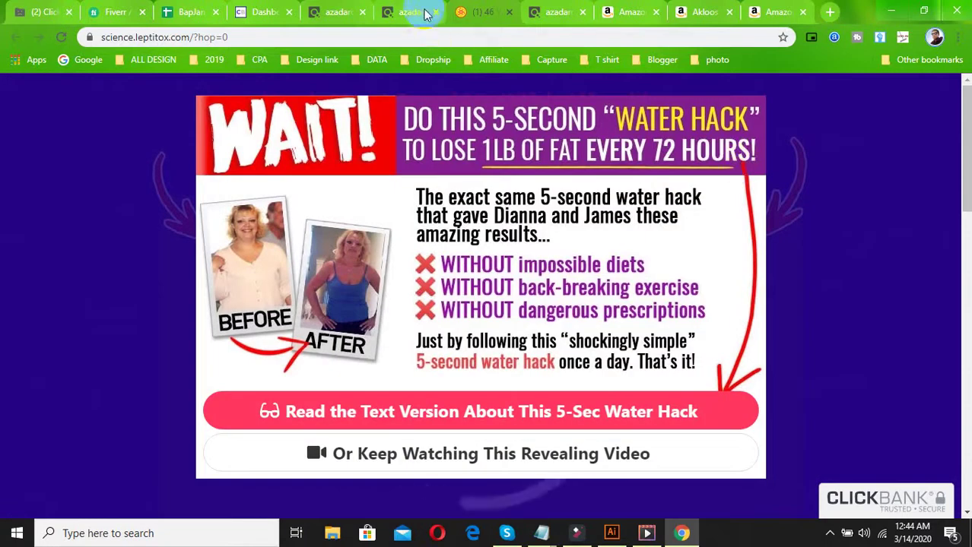
click(426, 13)
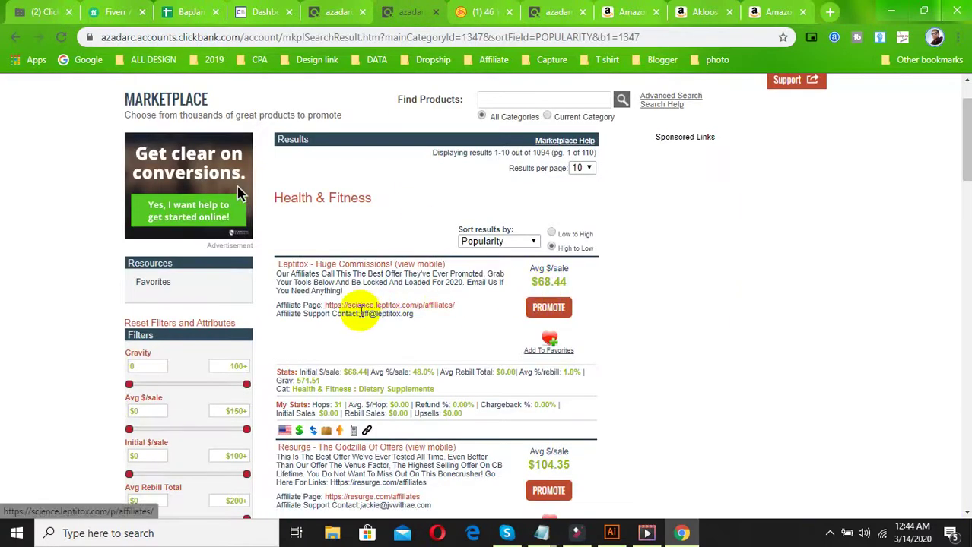
- Promote Leptitox, generate and copy its HopLink, then bring the Marketplace window back
click(553, 313)
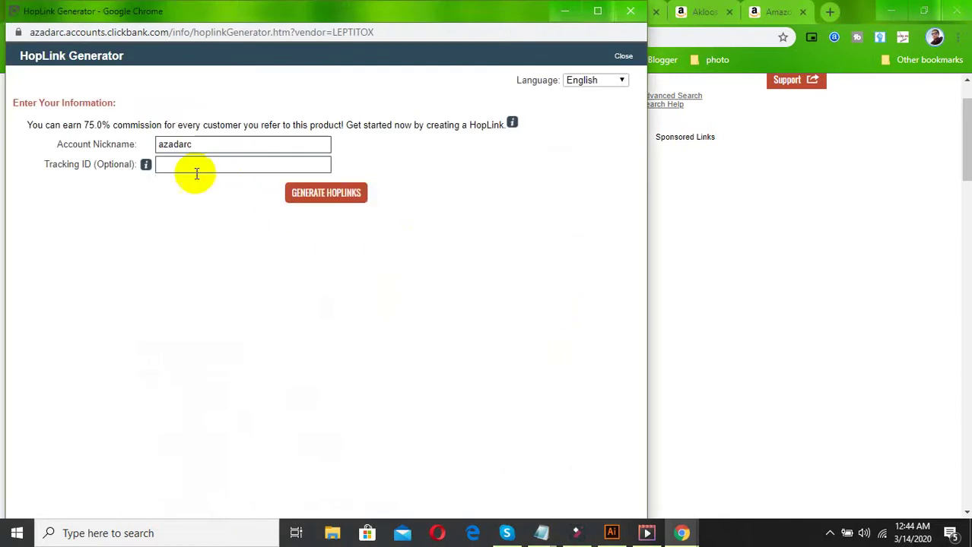
click(313, 201)
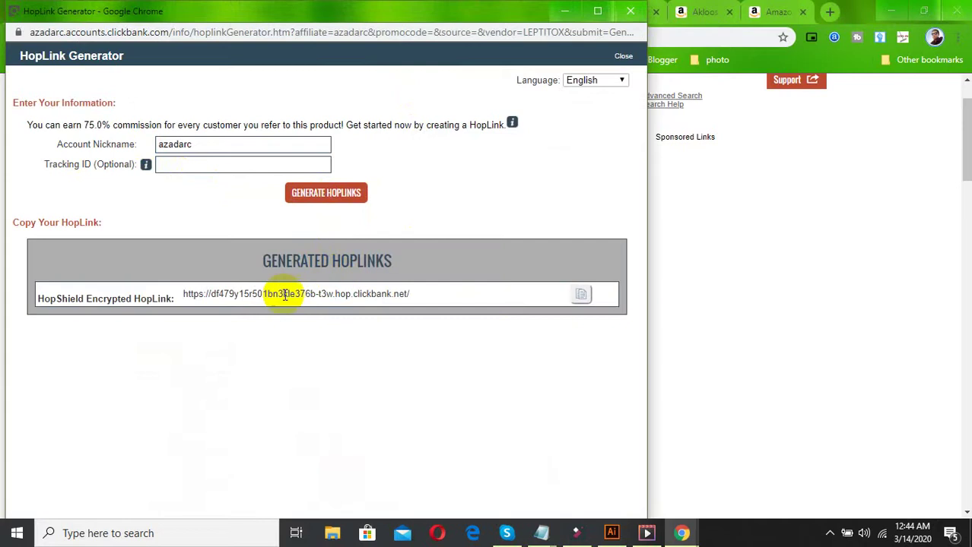
click(581, 296)
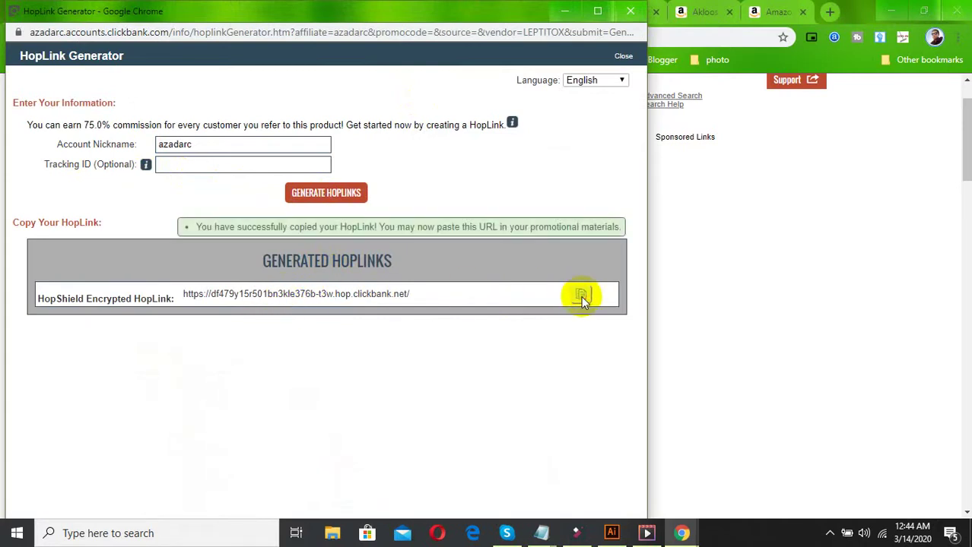
click(783, 261)
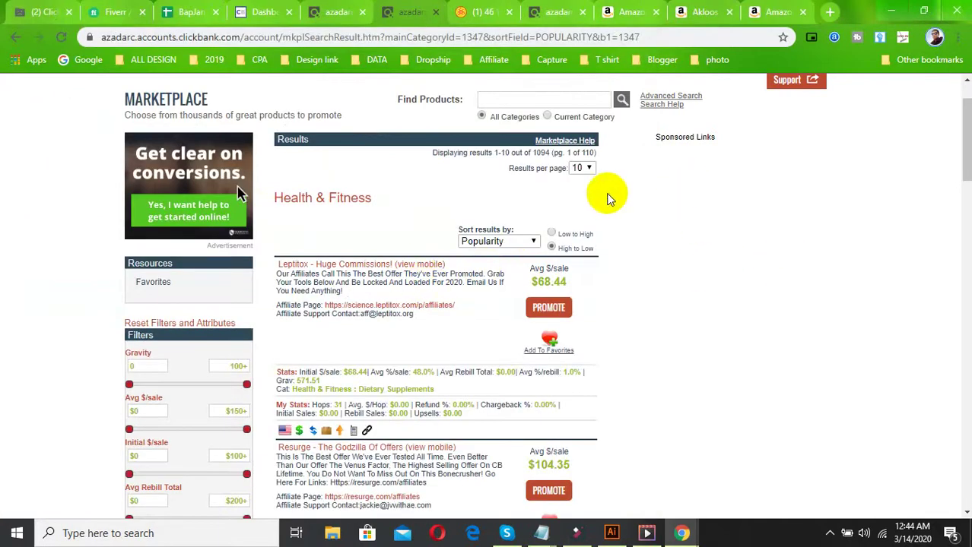
- Search Google for gmail from the address bar
click(469, 8)
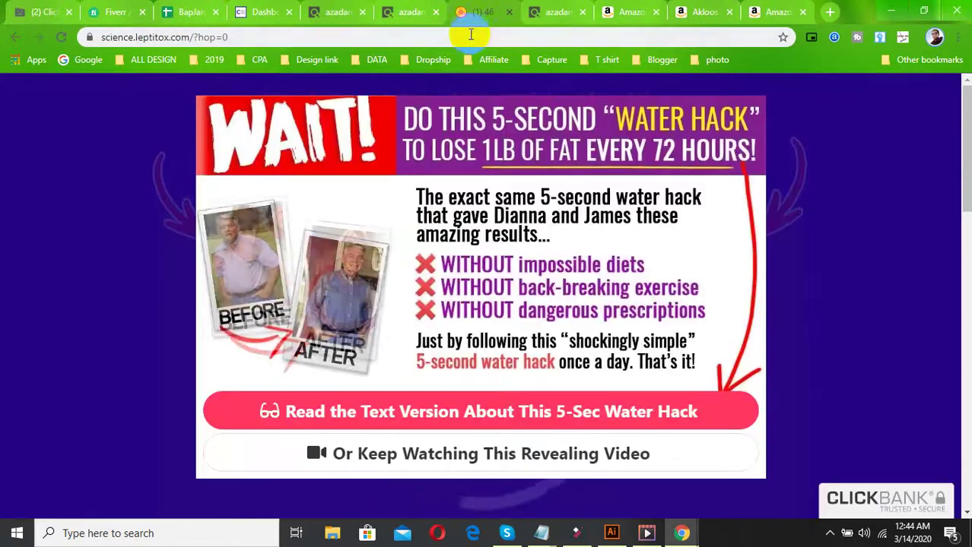
click(467, 33)
text(gms)
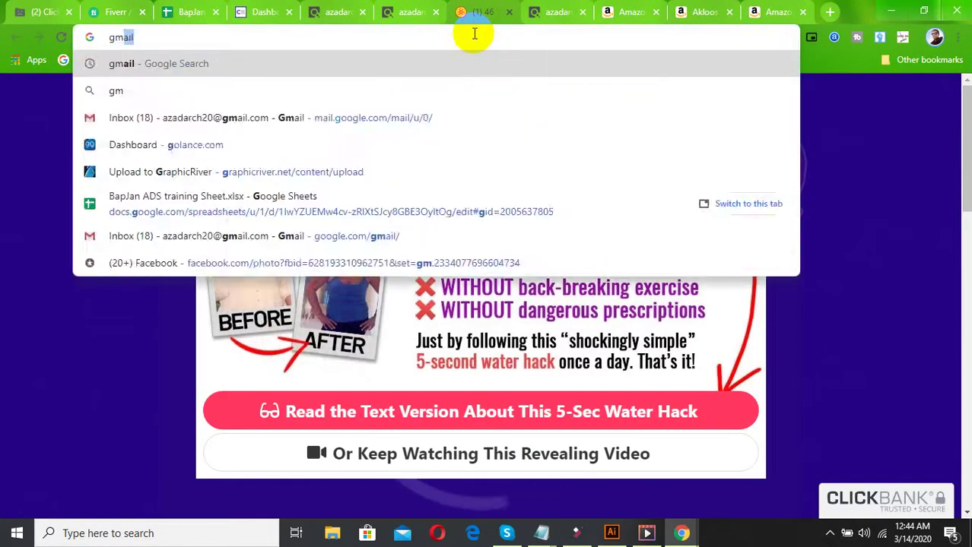
click(121, 91)
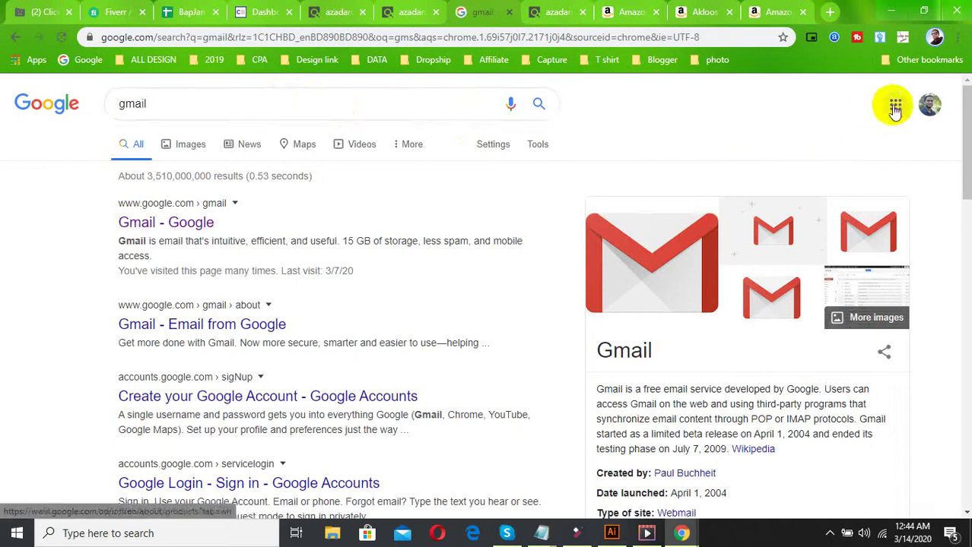
- Open Blogger from Google apps, start a new post, then select ClickBank's Leptitox description
click(895, 104)
scroll(825, 319, down, 3)
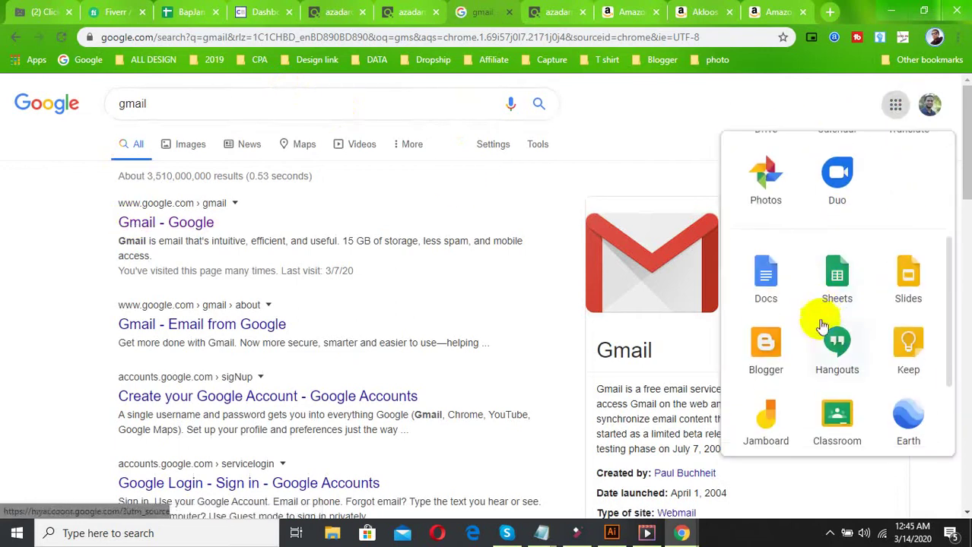
click(791, 346)
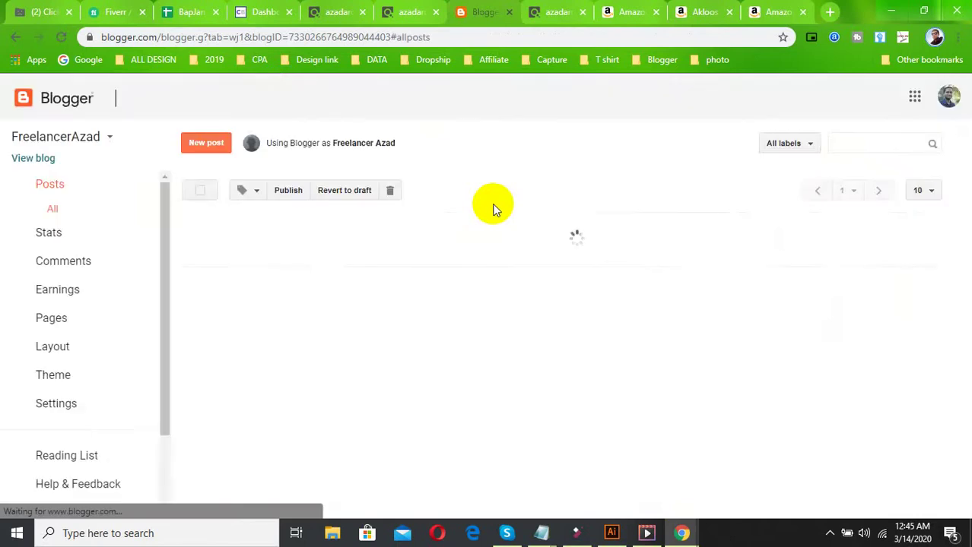
click(201, 143)
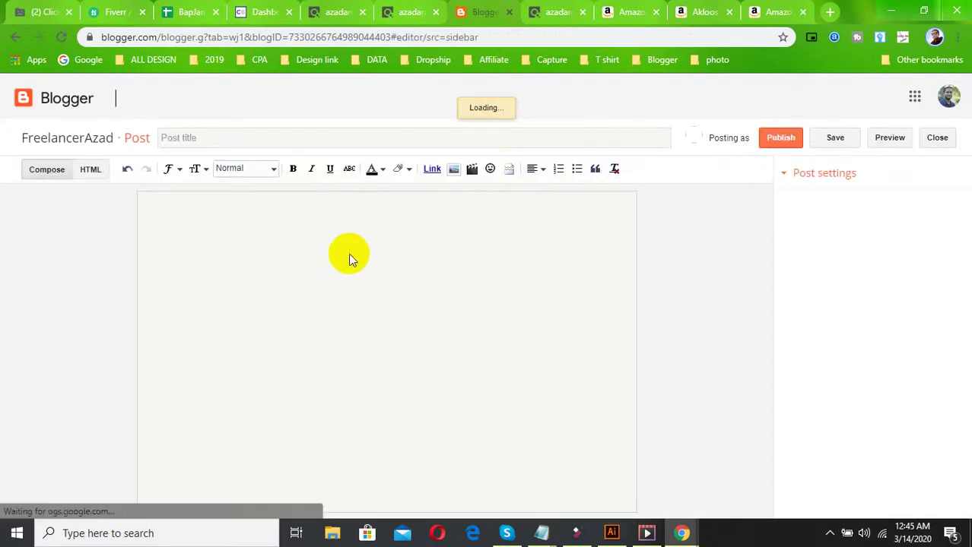
click(403, 11)
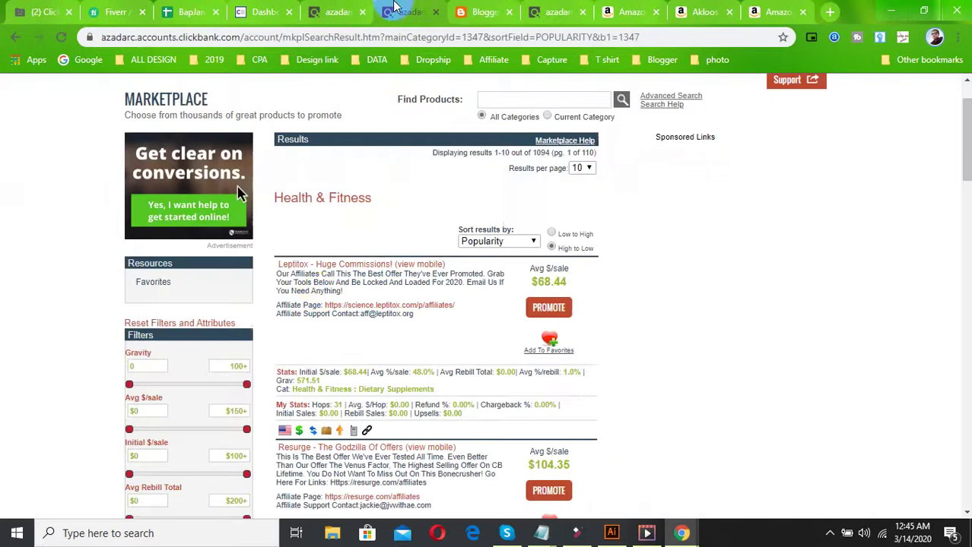
triple_click(347, 285)
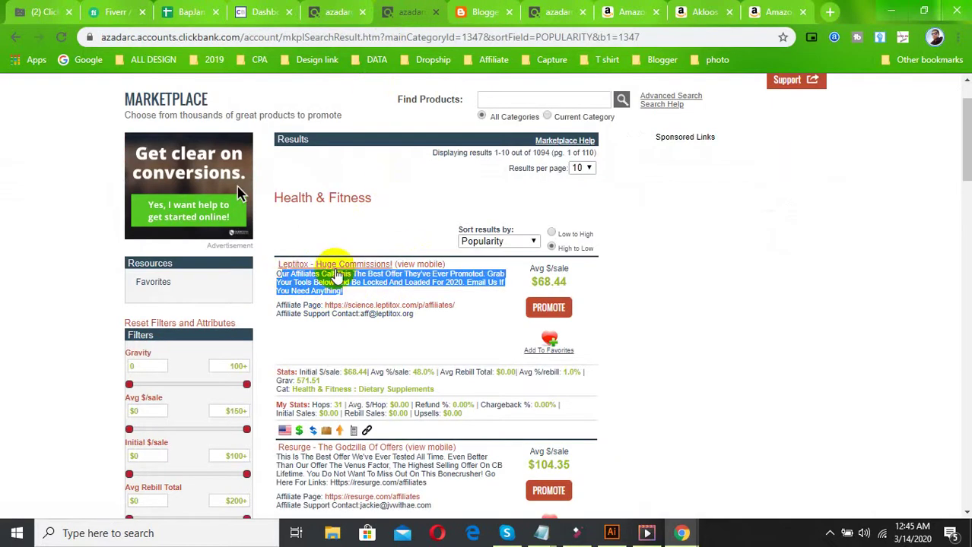
- Open the Leptitox sales page in a new tab, scroll its pitch and testimonials, then close it
middle_click(343, 266)
click(452, 12)
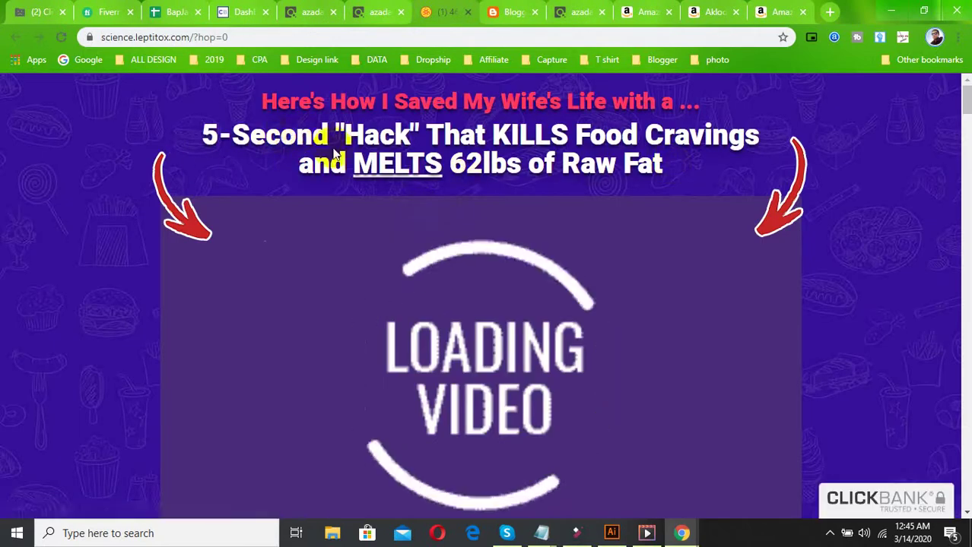
scroll(521, 326, down, 5)
scroll(525, 283, down, 5)
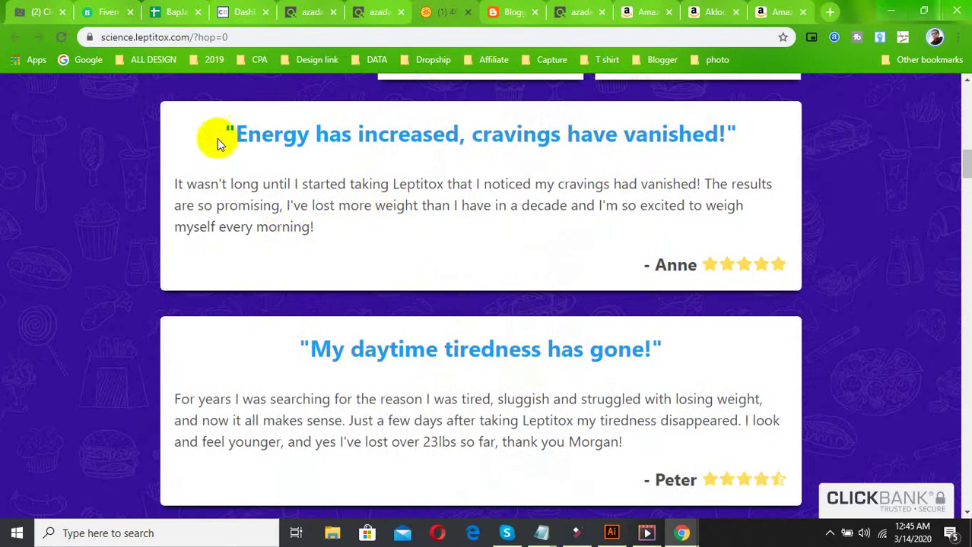
scroll(426, 228, down, 4)
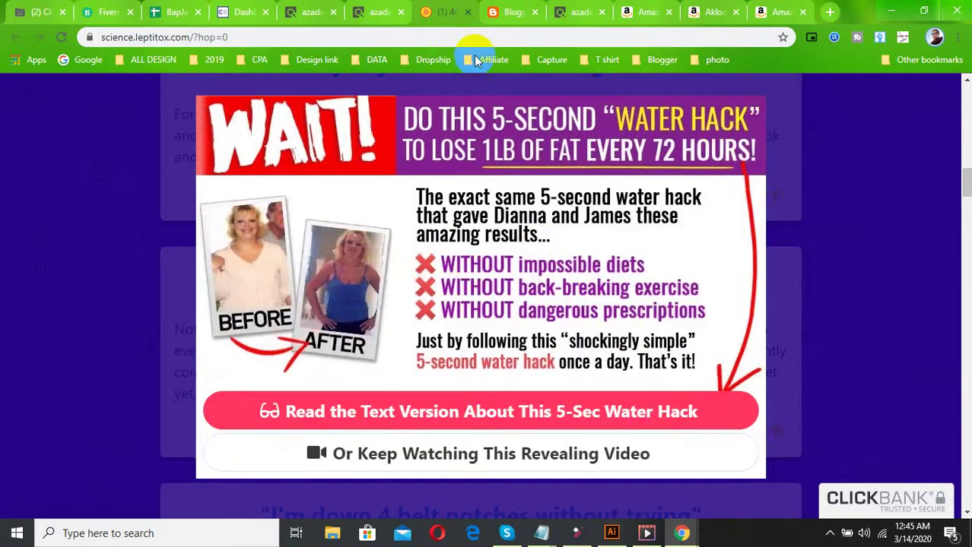
click(468, 11)
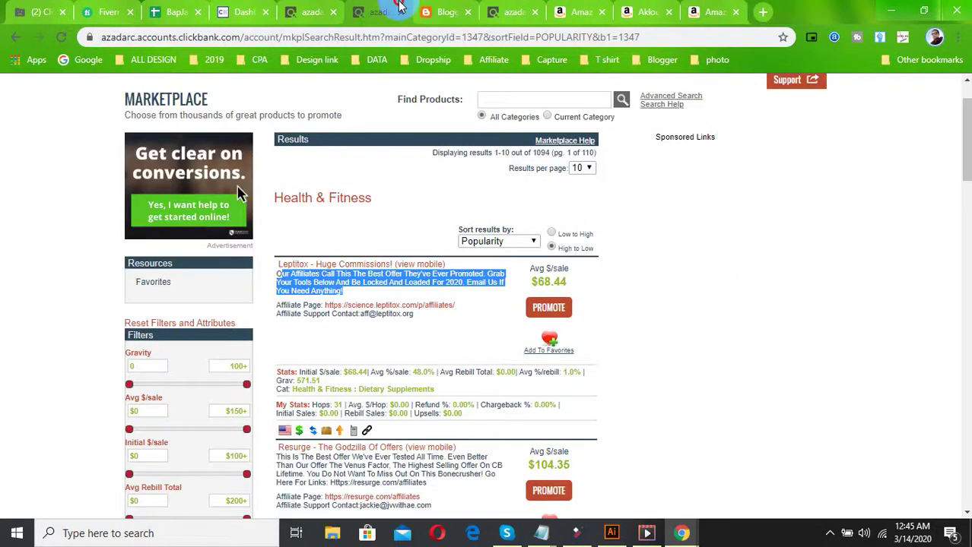
- Open the Leptitox Affiliate Page, scroll through its benefits and terms, then return to ClickBank
click(402, 305)
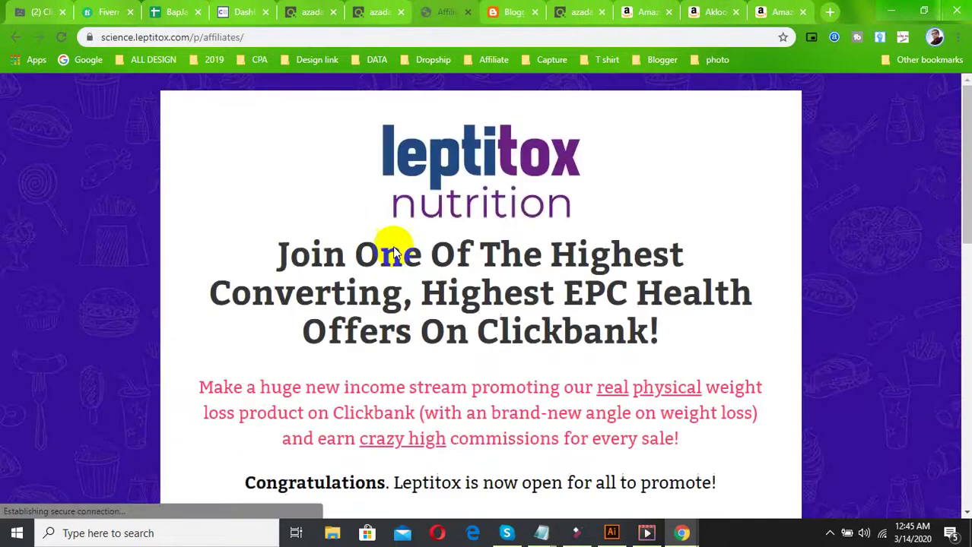
scroll(484, 375, down, 3)
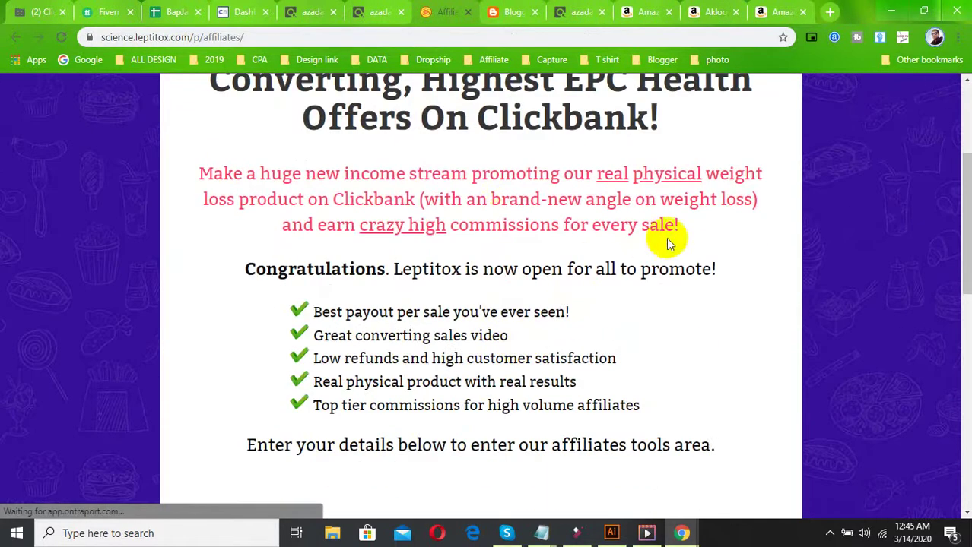
right_click(441, 258)
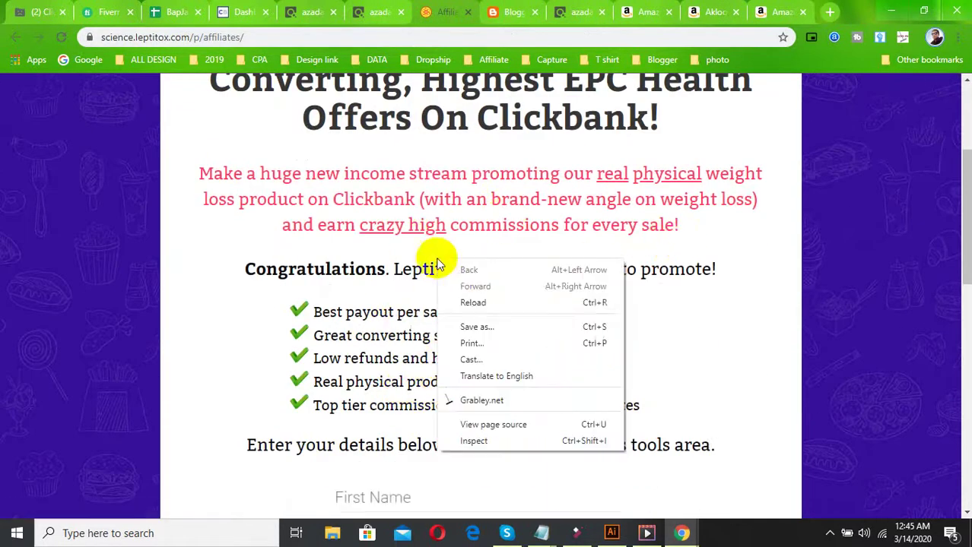
click(364, 420)
scroll(365, 421, down, 7)
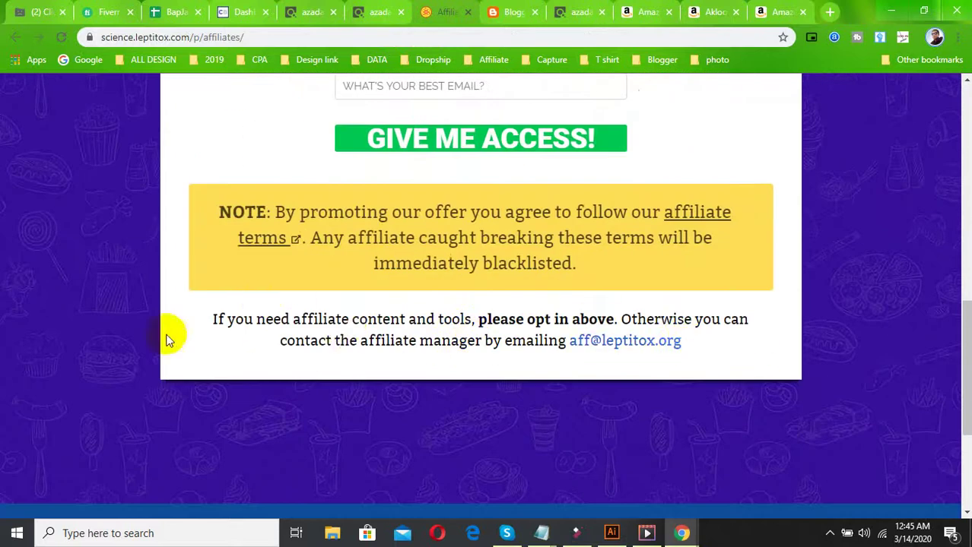
click(377, 11)
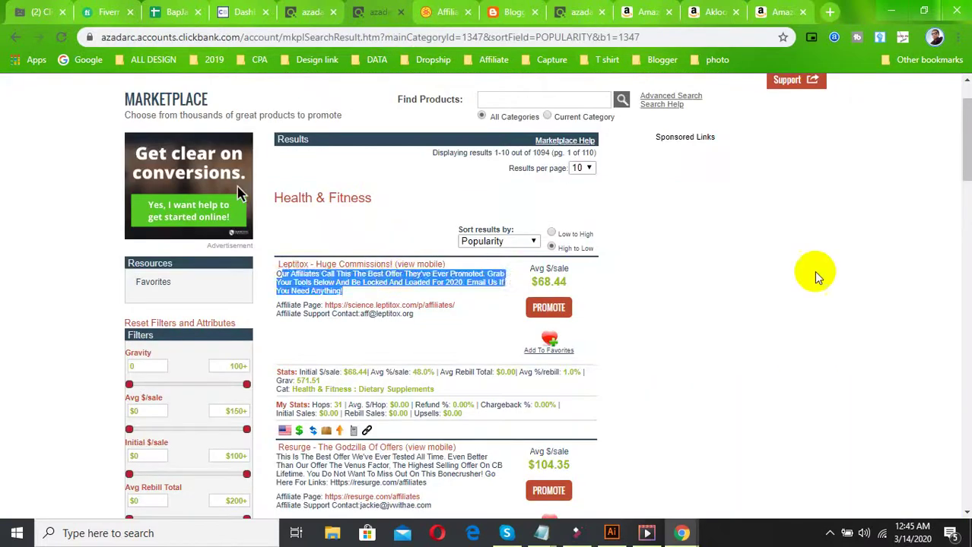
- Reselect the Leptitox description in ClickBank and paste it into the Blogger post body
right_click(506, 282)
click(506, 282)
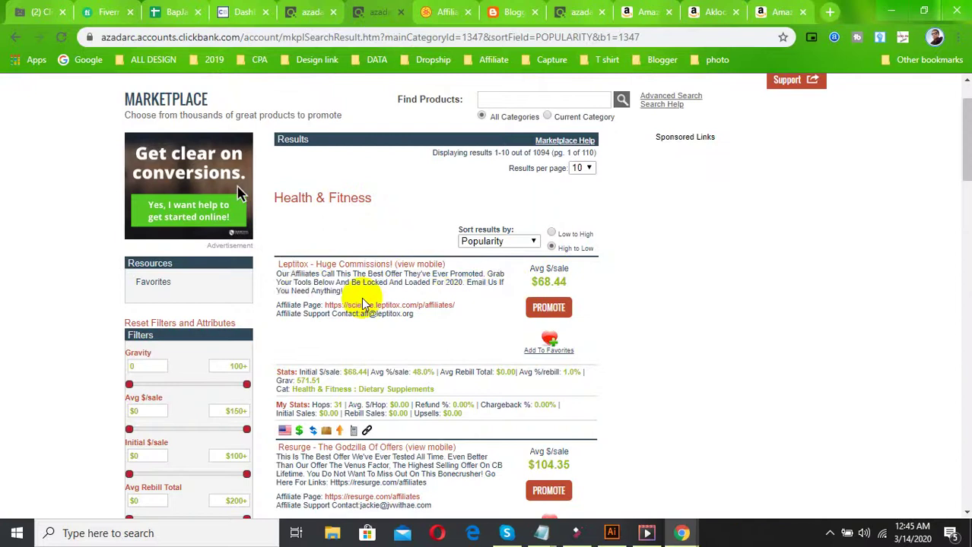
drag(344, 292, 283, 277)
key(ctrl+c)
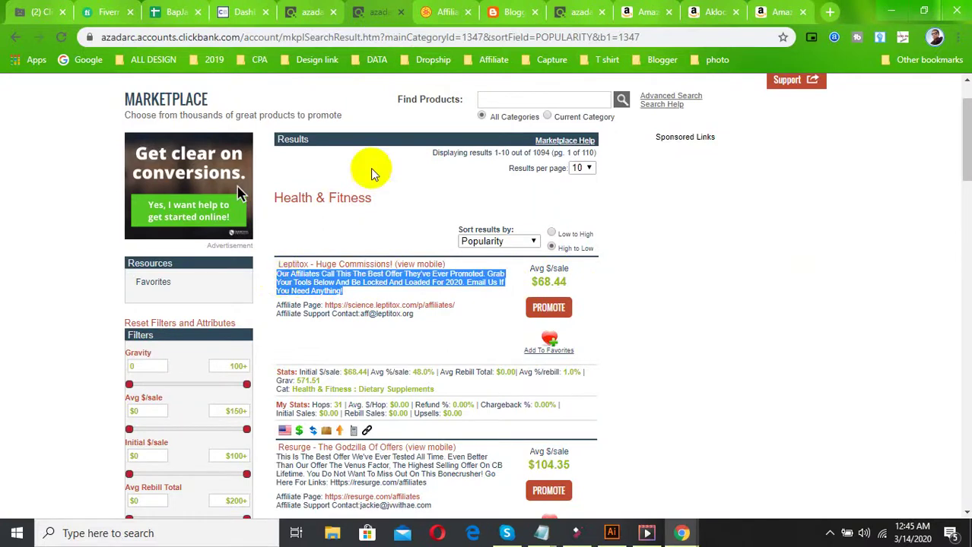
click(440, 11)
click(514, 11)
key(ctrl+v)
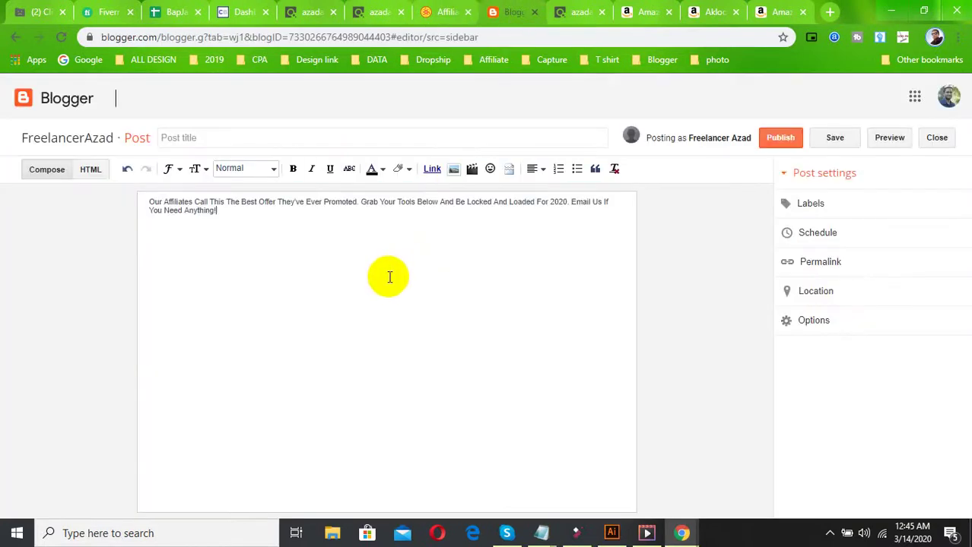
- Paste the description as the post title and labels, then add and select a 'Click Here :' line
click(257, 140)
key(ctrl+v)
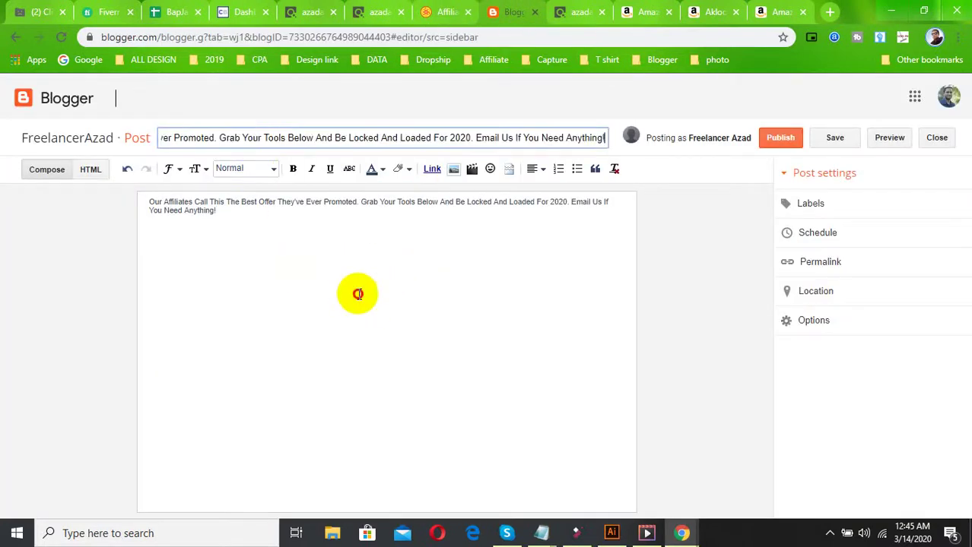
click(817, 203)
key(ctrl+v)
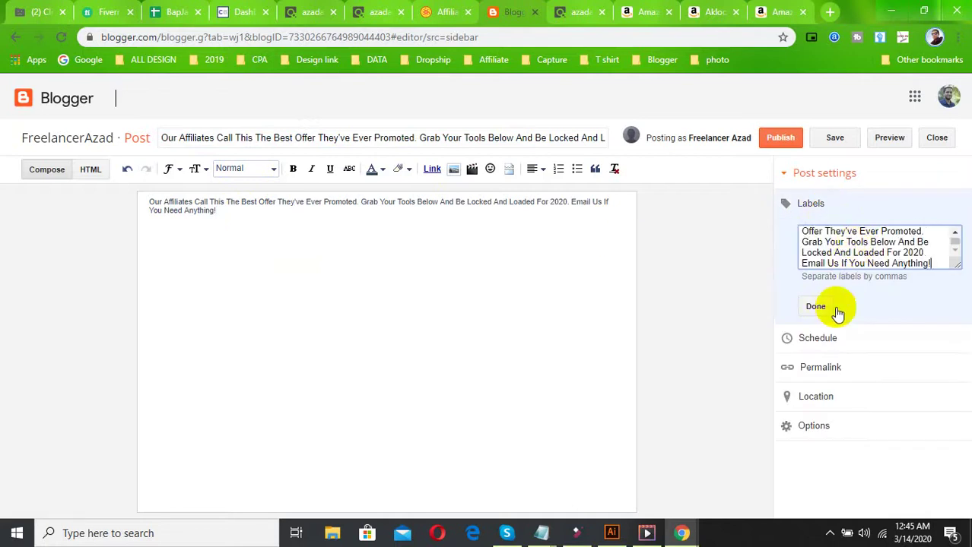
click(812, 308)
click(224, 217)
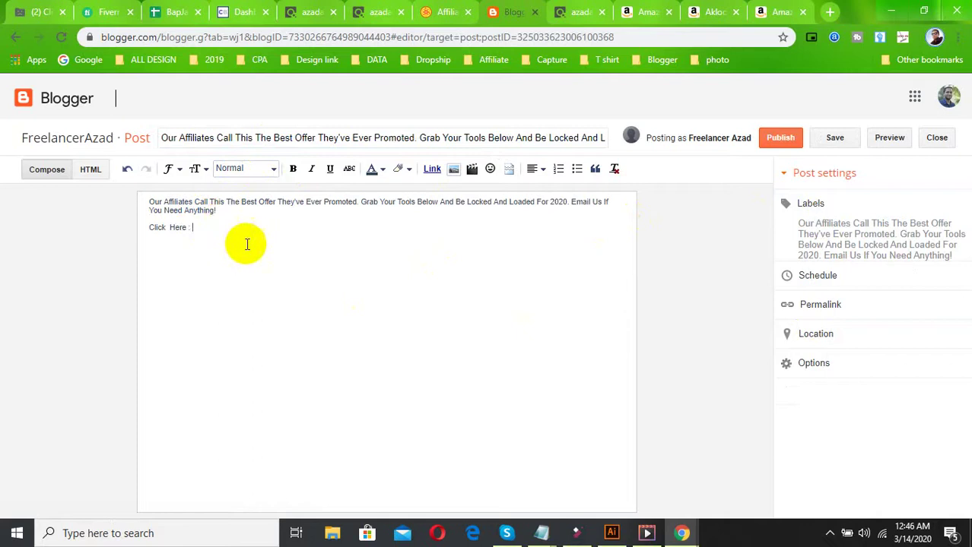
drag(199, 227, 98, 238)
- Generate a fresh Leptitox HopLink in ClickBank and copy it
click(429, 11)
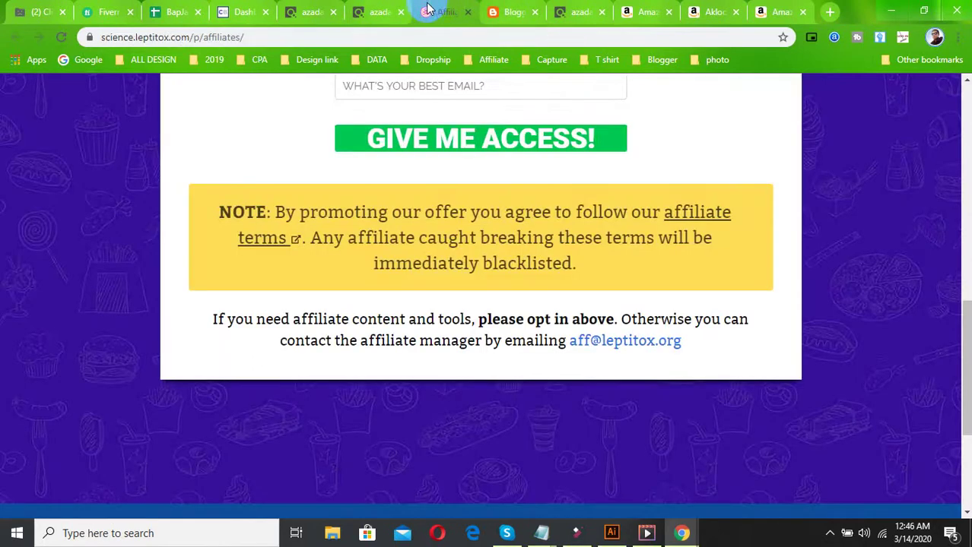
click(374, 12)
click(557, 308)
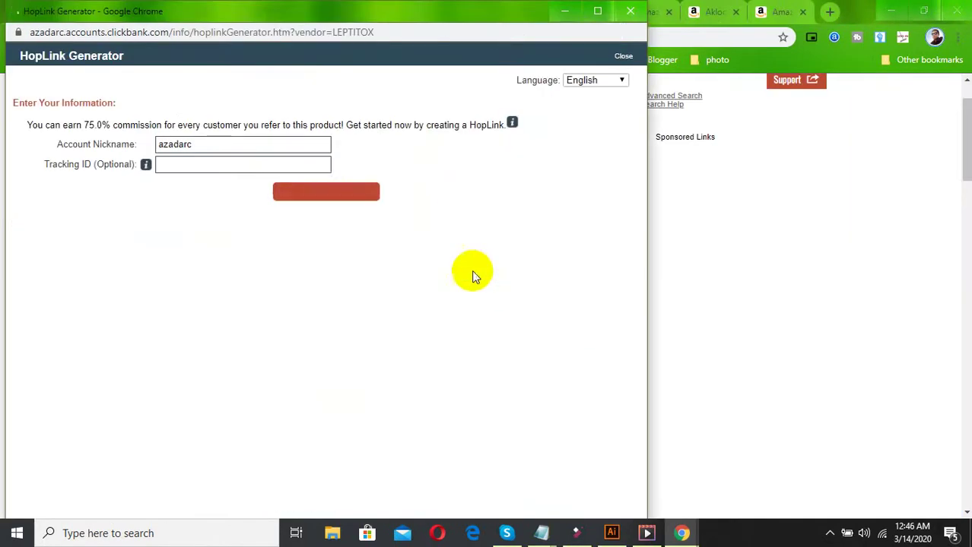
click(352, 198)
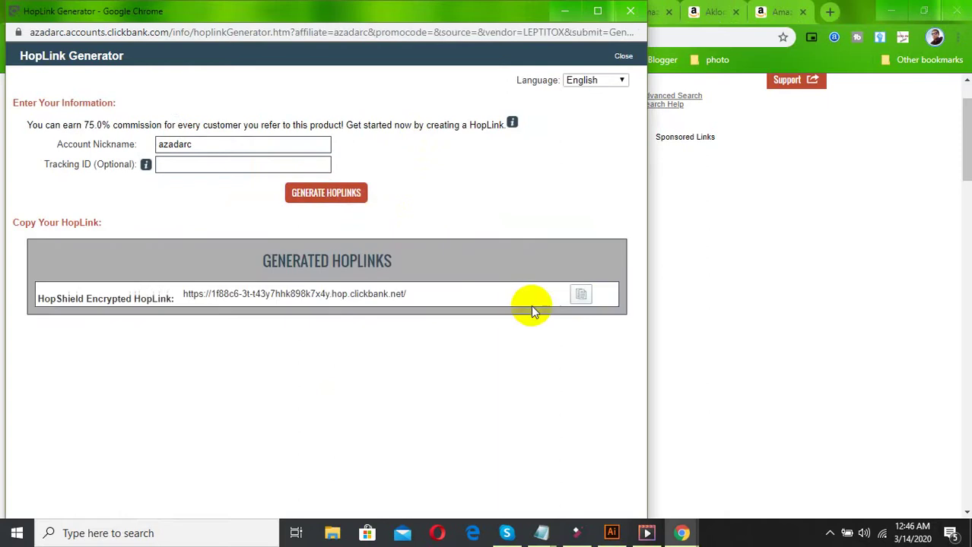
click(582, 296)
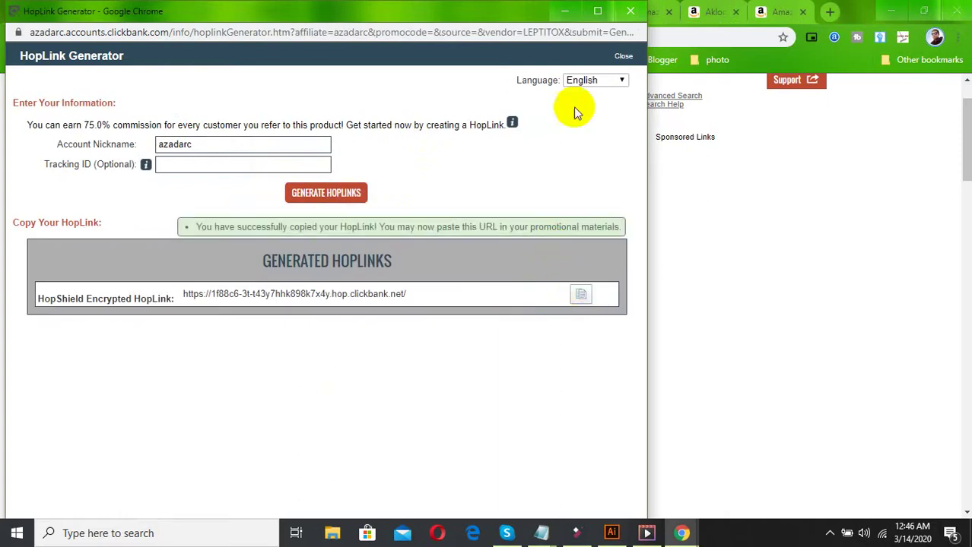
click(722, 182)
- Link 'Click Here' to the pasted HopLink in Blogger and publish the post
click(498, 9)
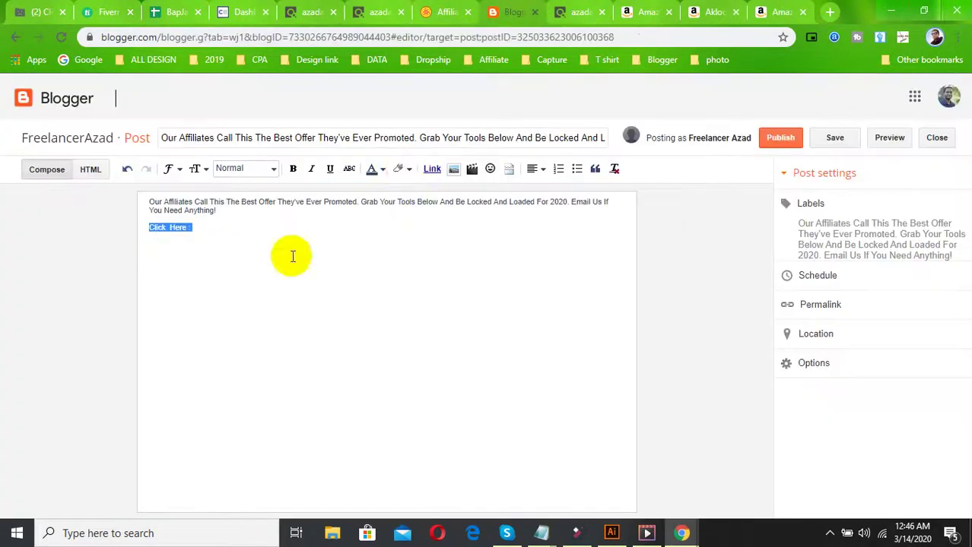
click(430, 171)
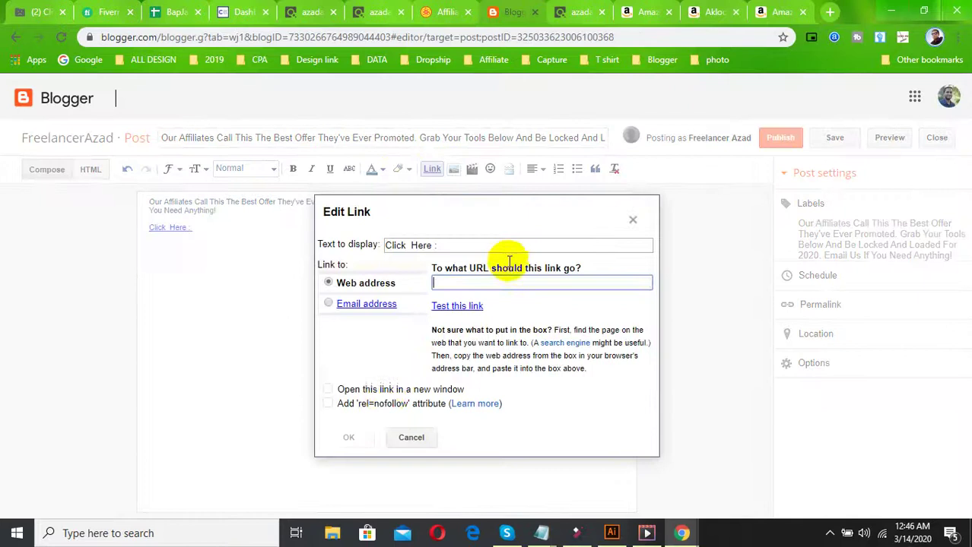
key(ctrl+v)
click(358, 436)
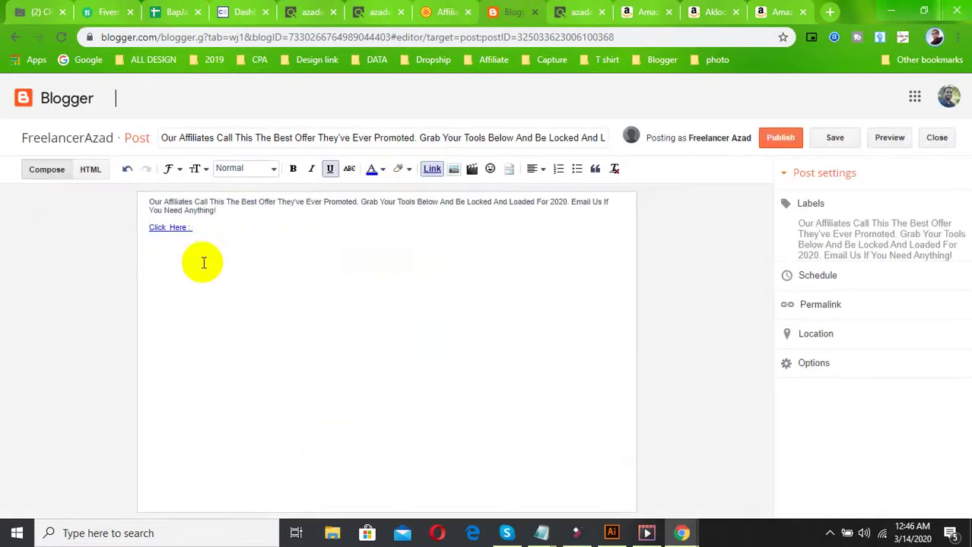
click(783, 139)
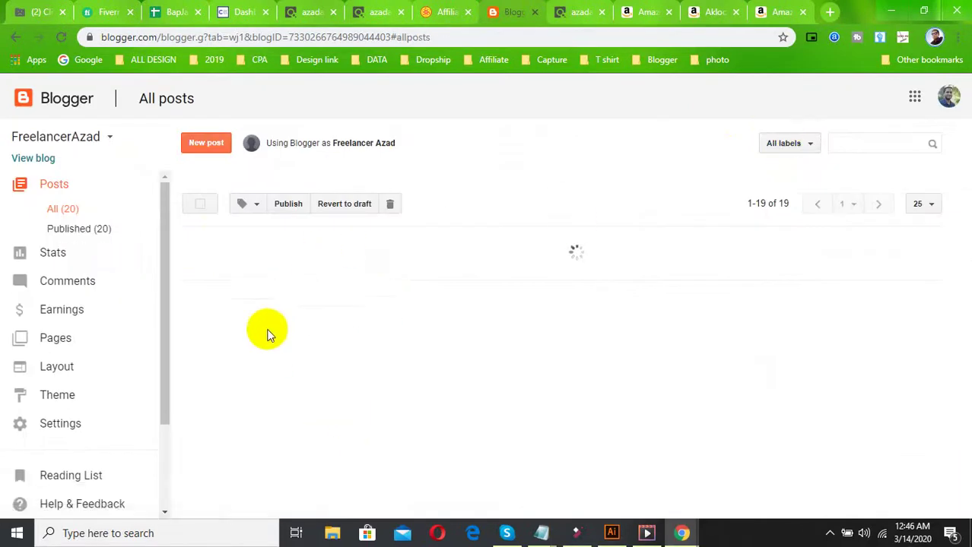
- Return to the Health & Fitness results and scroll around the Leptitox listing at $68.44
click(441, 7)
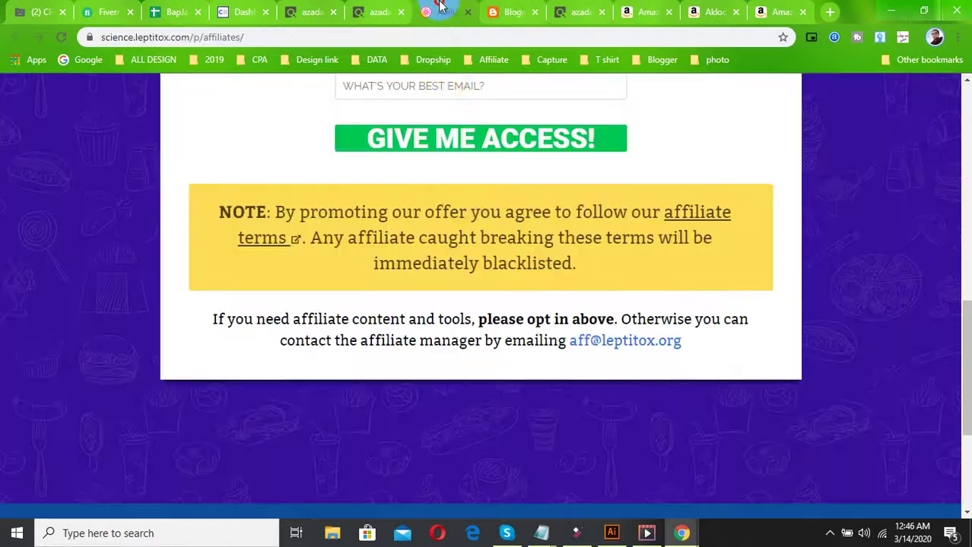
click(380, 12)
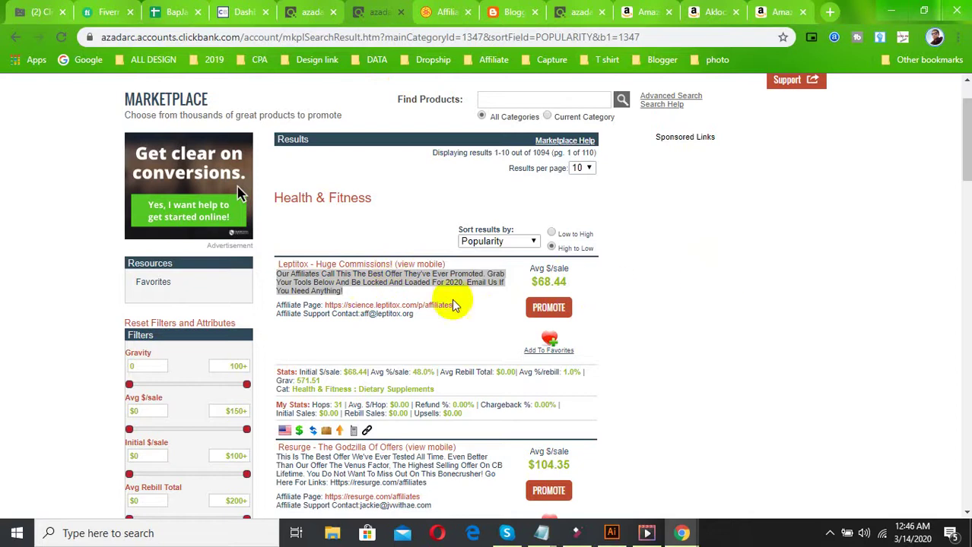
scroll(426, 304, down, 2)
scroll(709, 184, up, 3)
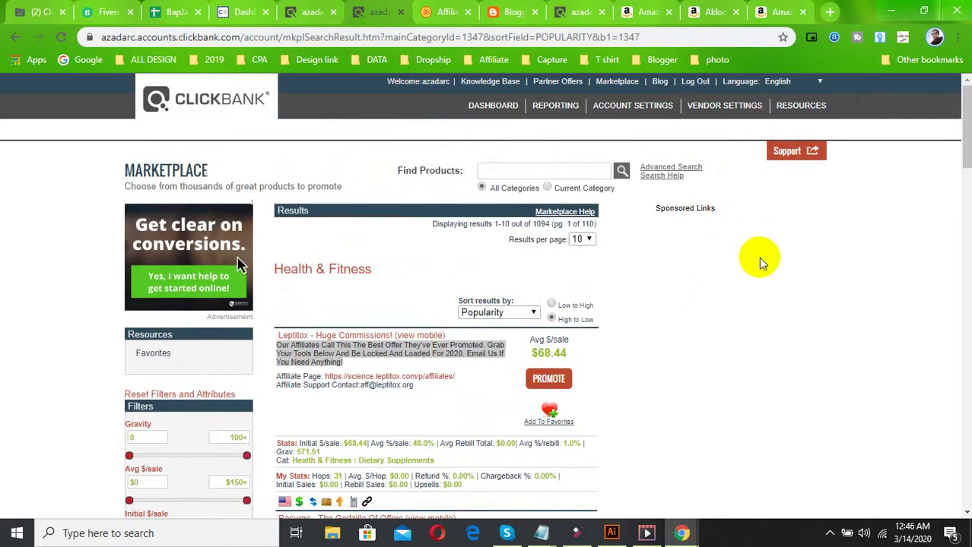
click(358, 300)
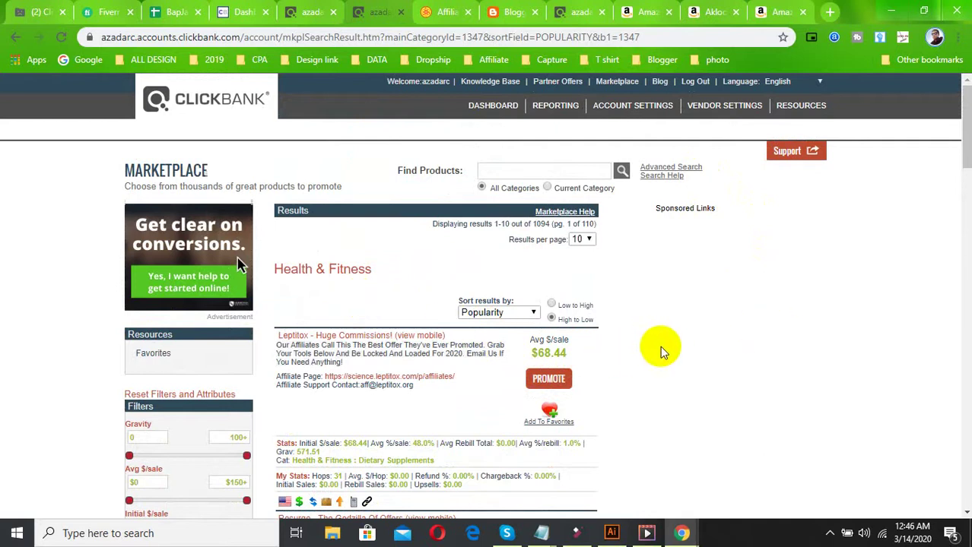
scroll(662, 348, down, 1)
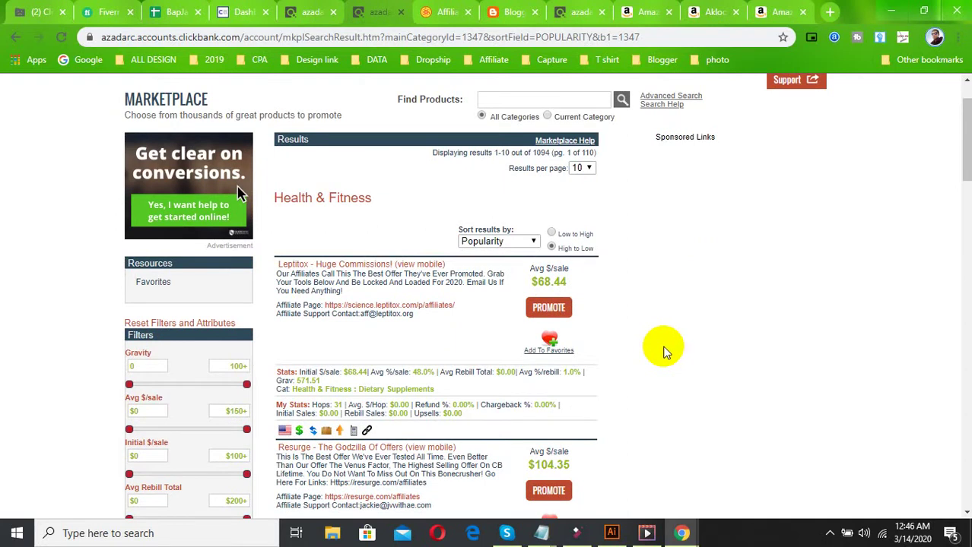
scroll(692, 336, up, 1)
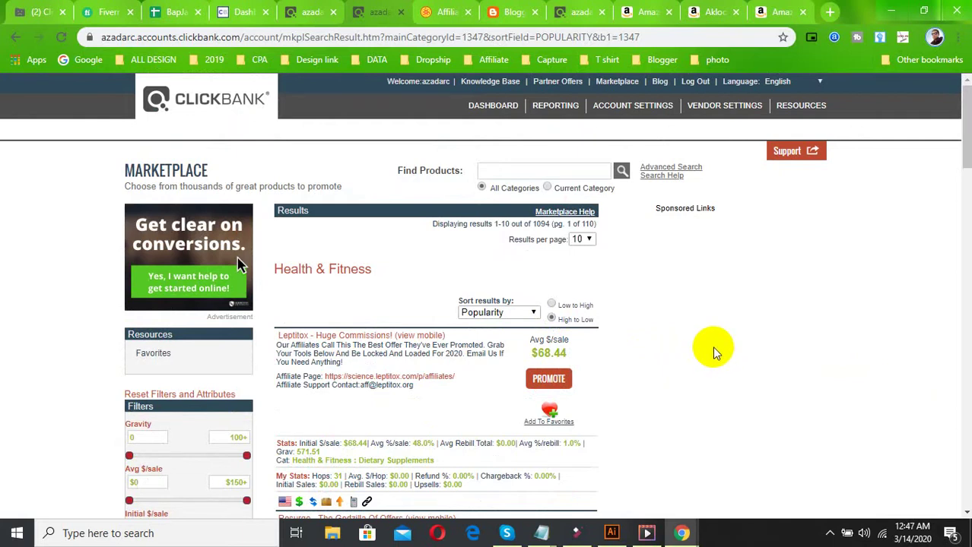
scroll(182, 408, down, 8)
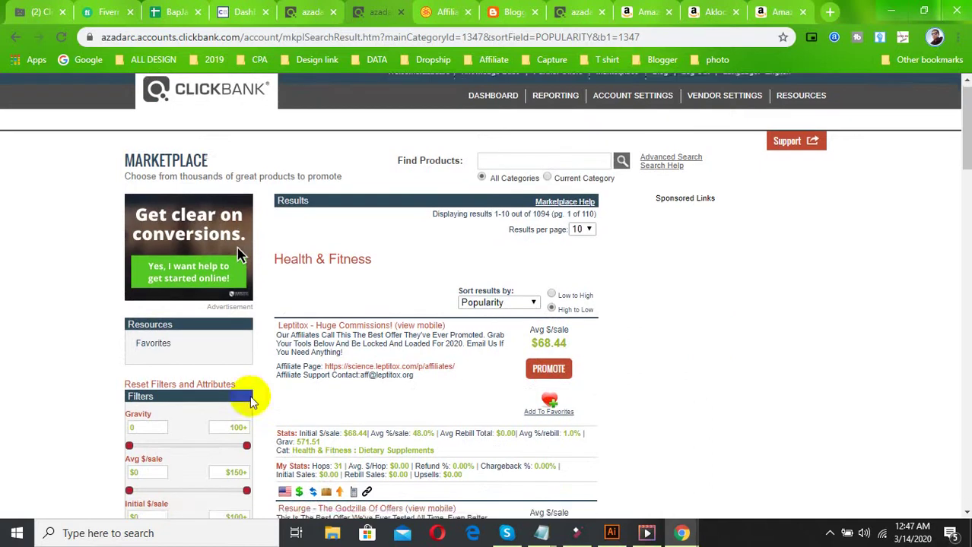
scroll(192, 403, up, 3)
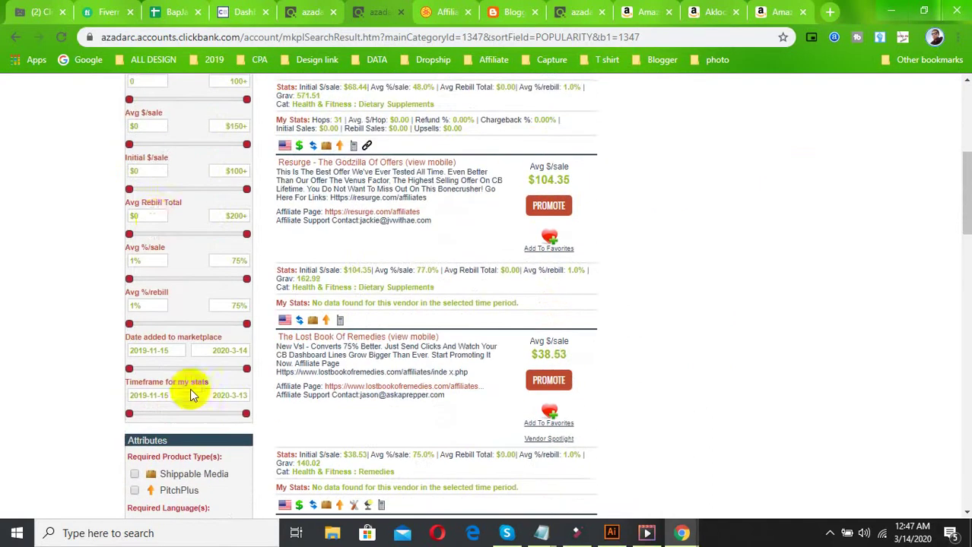
scroll(144, 267, up, 1)
scroll(150, 280, up, 4)
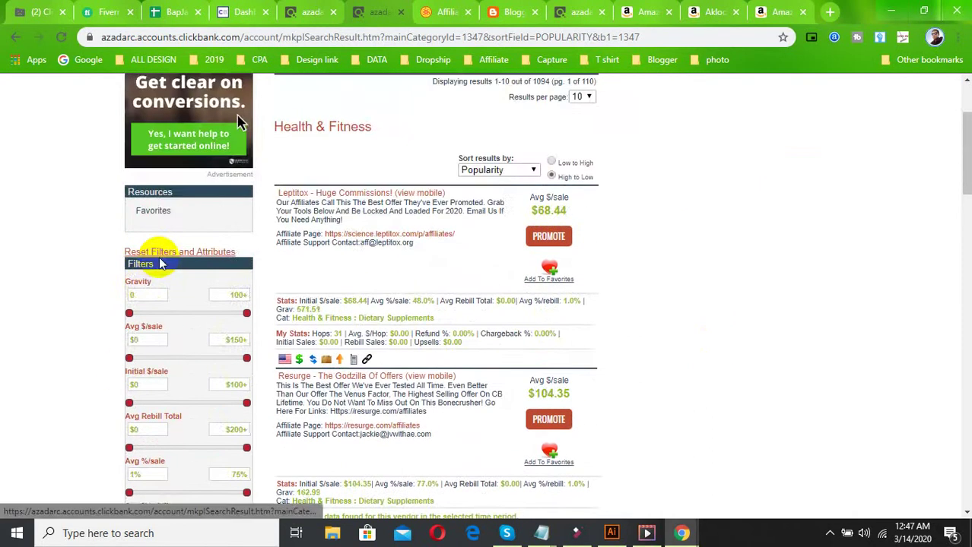
scroll(238, 247, down, 1)
scroll(187, 433, down, 15)
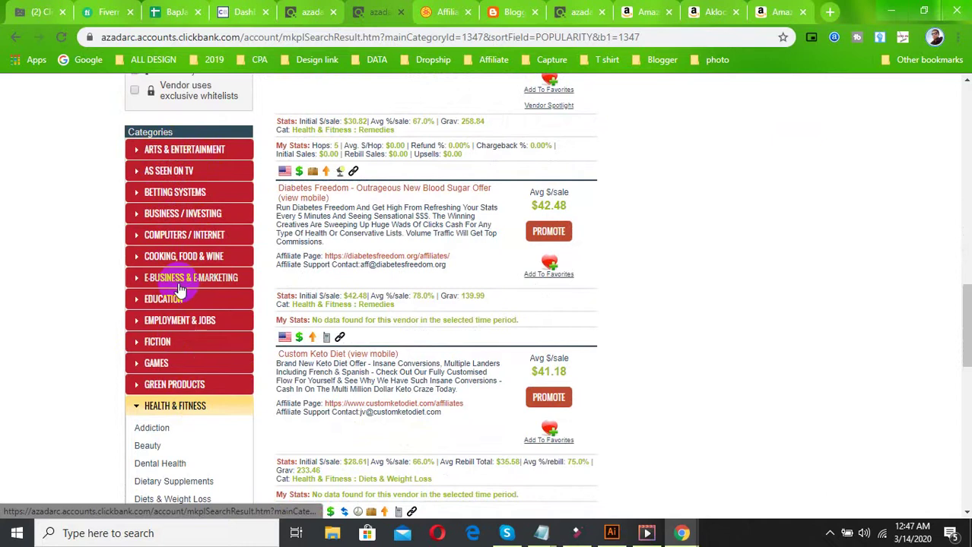
scroll(175, 319, down, 7)
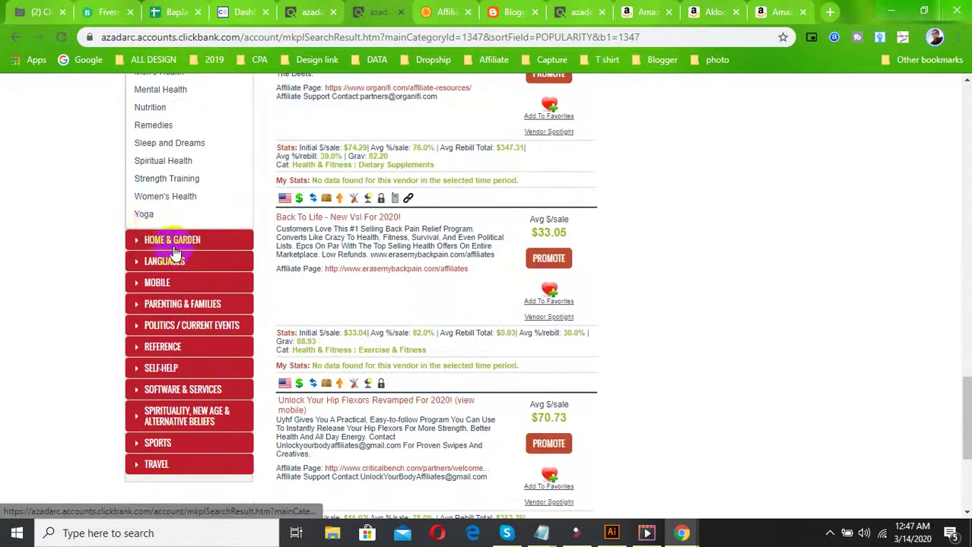
scroll(171, 259, up, 3)
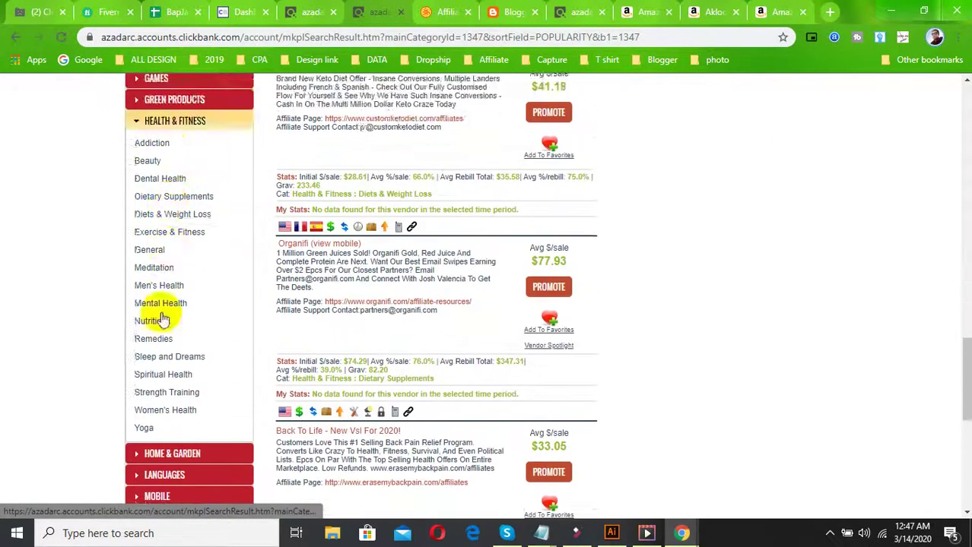
scroll(171, 334, down, 4)
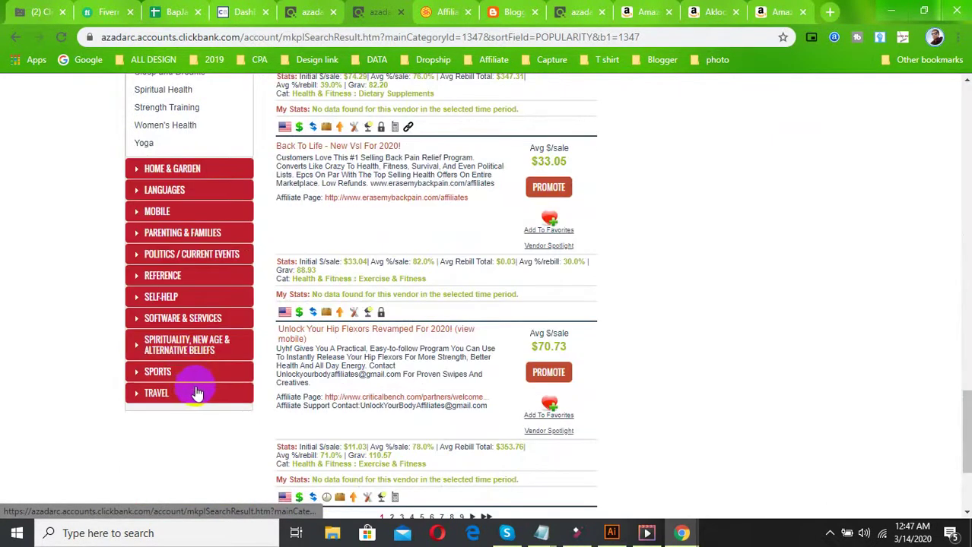
scroll(196, 393, down, 3)
scroll(623, 343, up, 5)
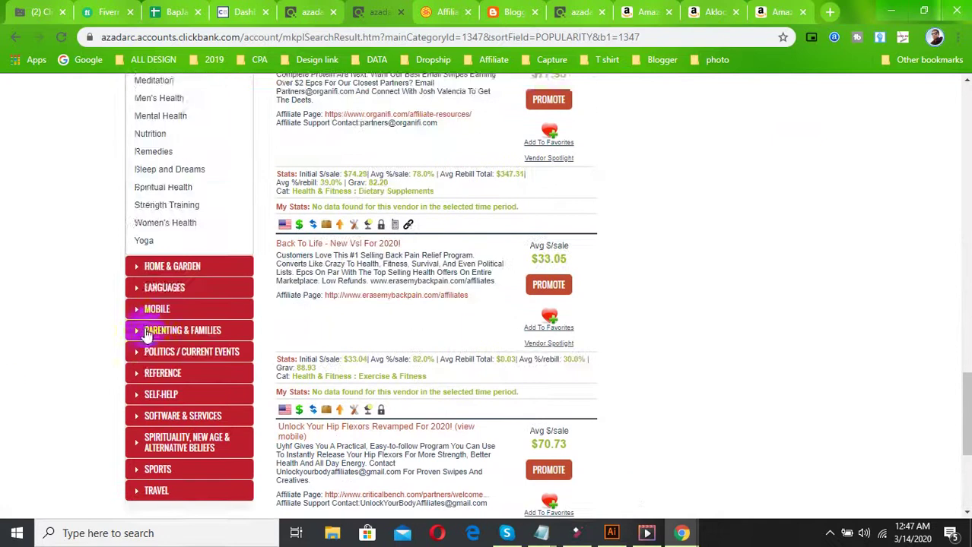